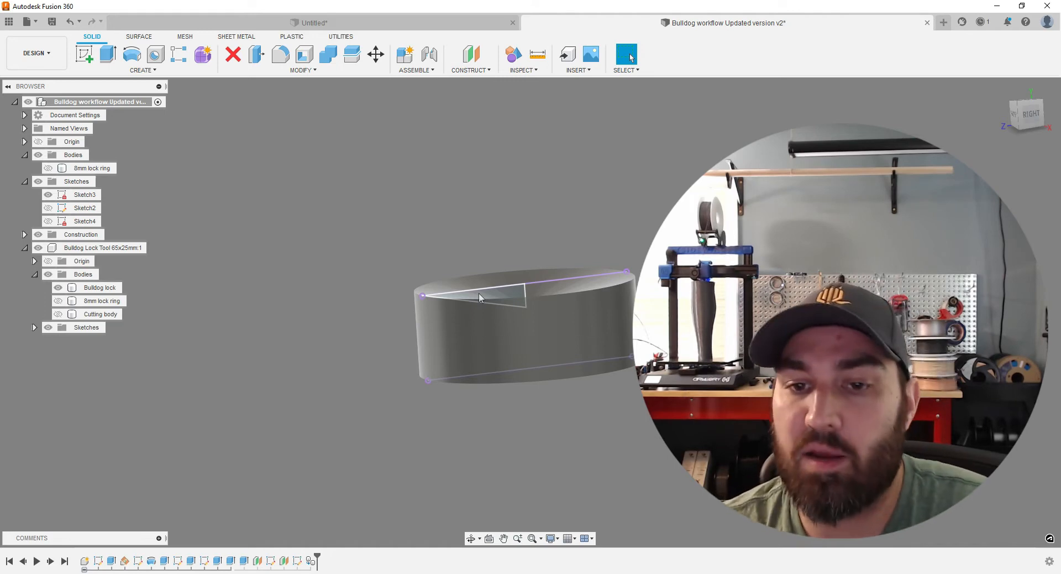
Step: Examine the finished Bulldog lock body and the triangular profile in its conical recess from several angles
shift+middle_drag(403, 361, 408, 362)
scroll(412, 358, up, 2)
shift+middle_drag(331, 364, 327, 283)
shift+middle_drag(402, 220, 488, 250)
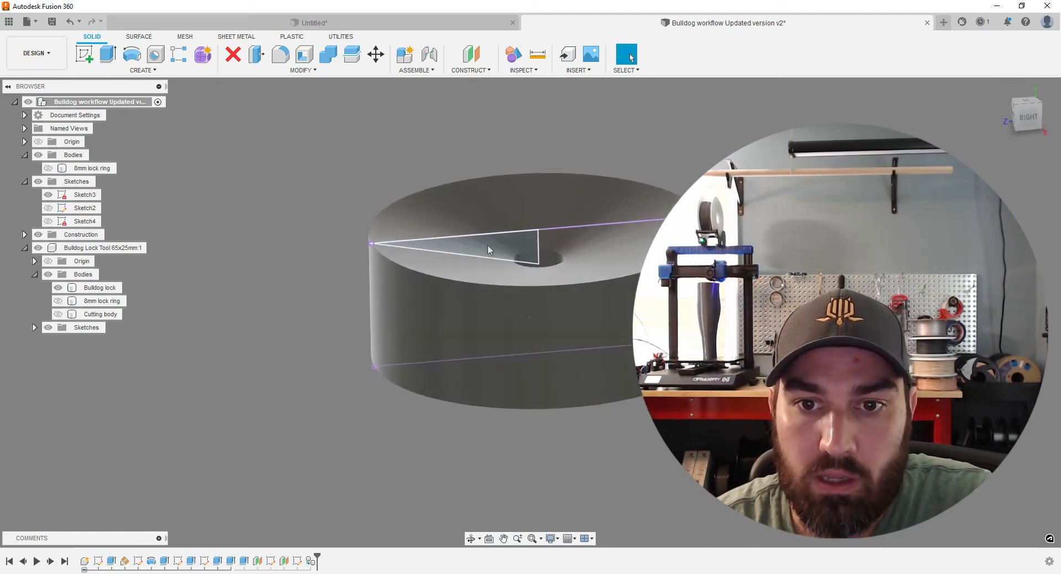
shift+middle_drag(529, 203, 482, 299)
shift+middle_drag(362, 315, 441, 300)
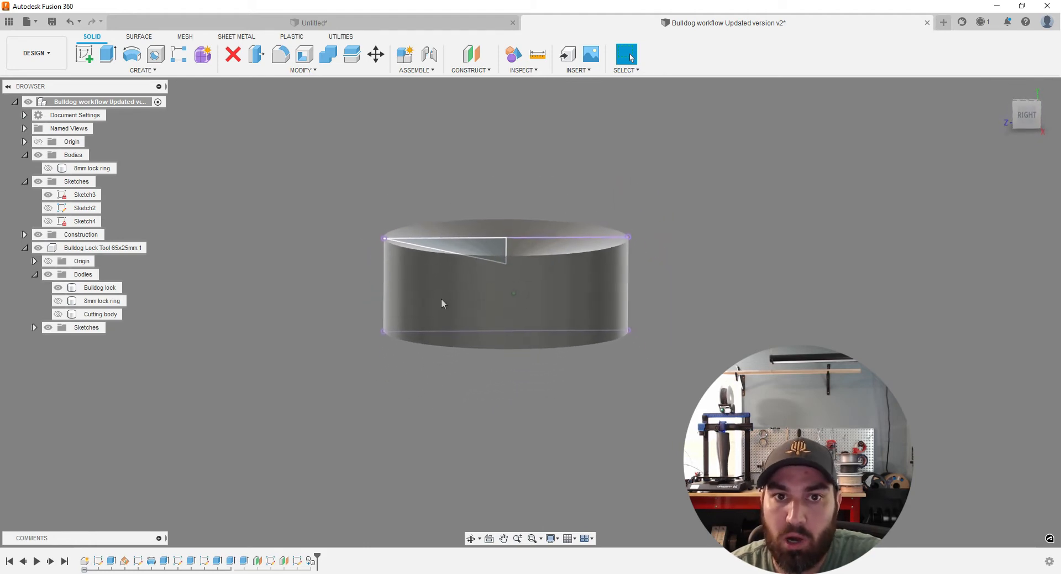
Step: Switch to the untitled design and start a sketch on the horizontal XY origin plane
click(309, 25)
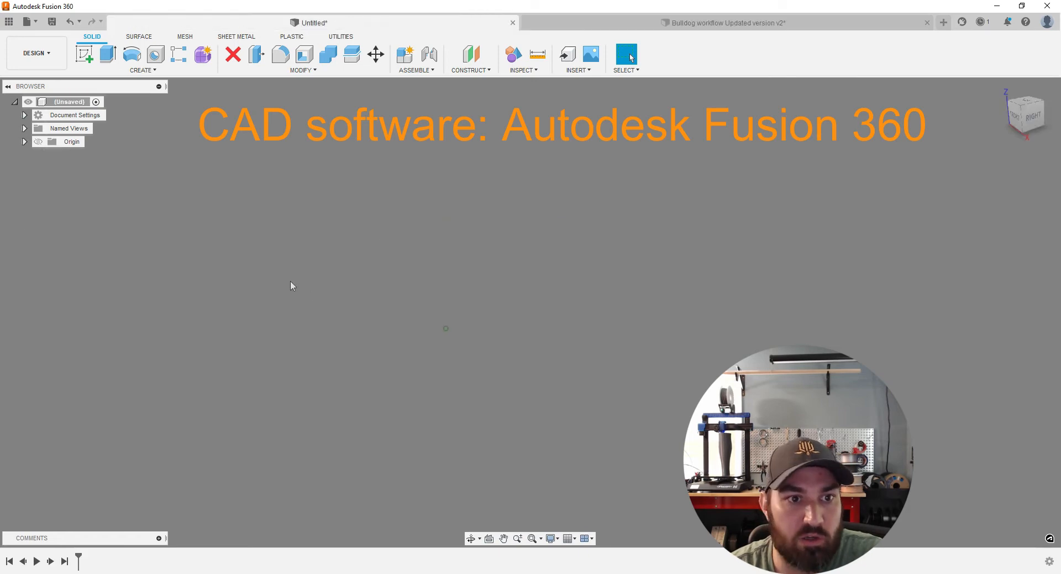
click(85, 56)
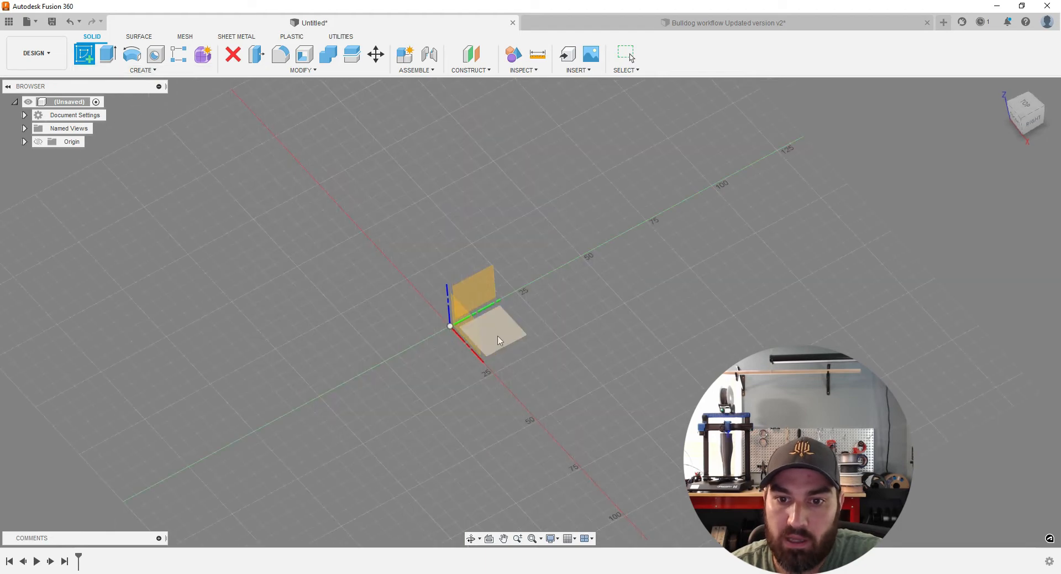
mouse_move(498, 336)
shift+middle_down()
mouse_move(516, 350)
mouse_move(481, 333)
shift+middle_up()
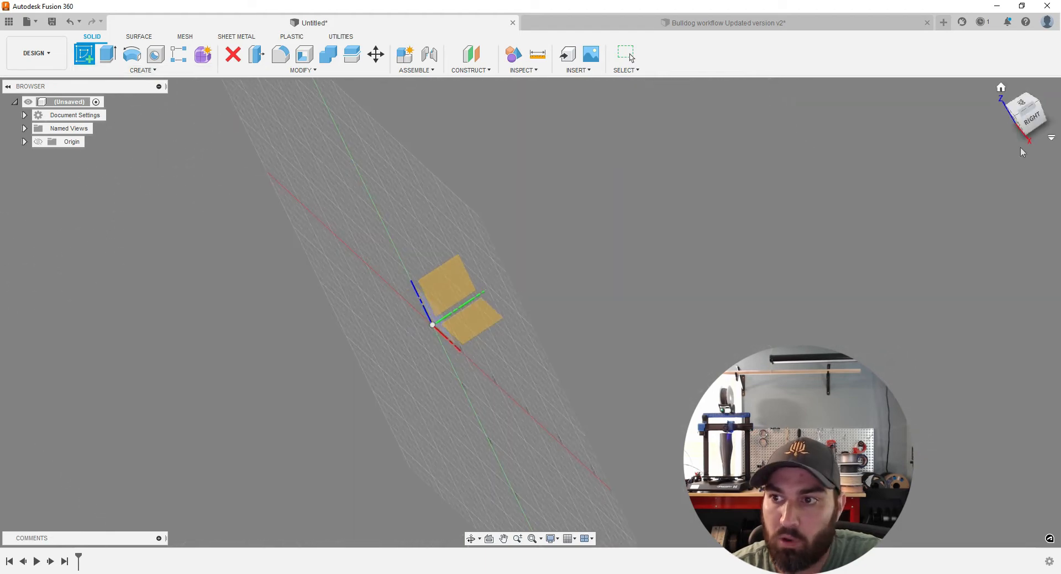
click(1022, 110)
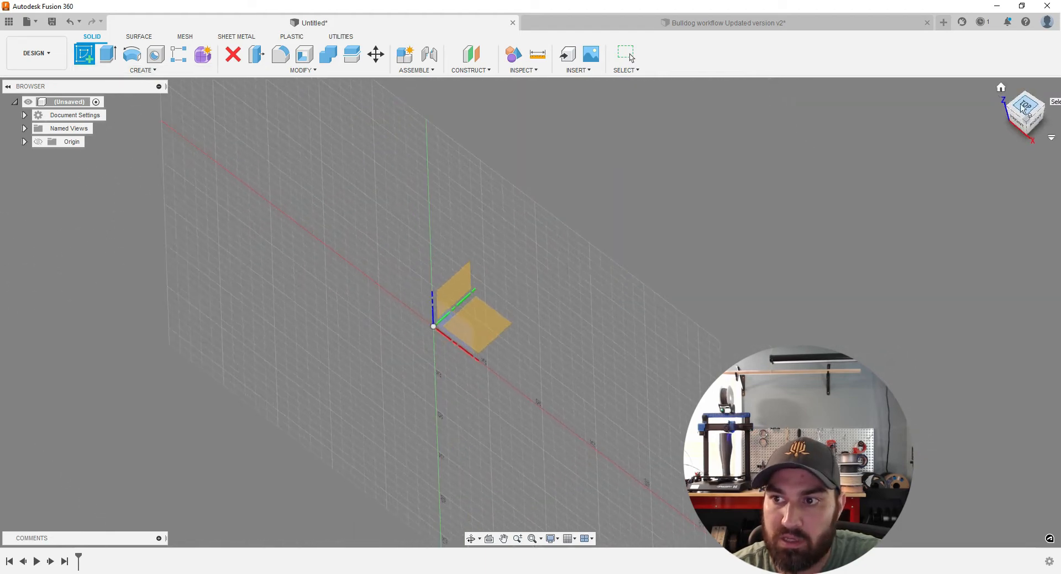
click(493, 327)
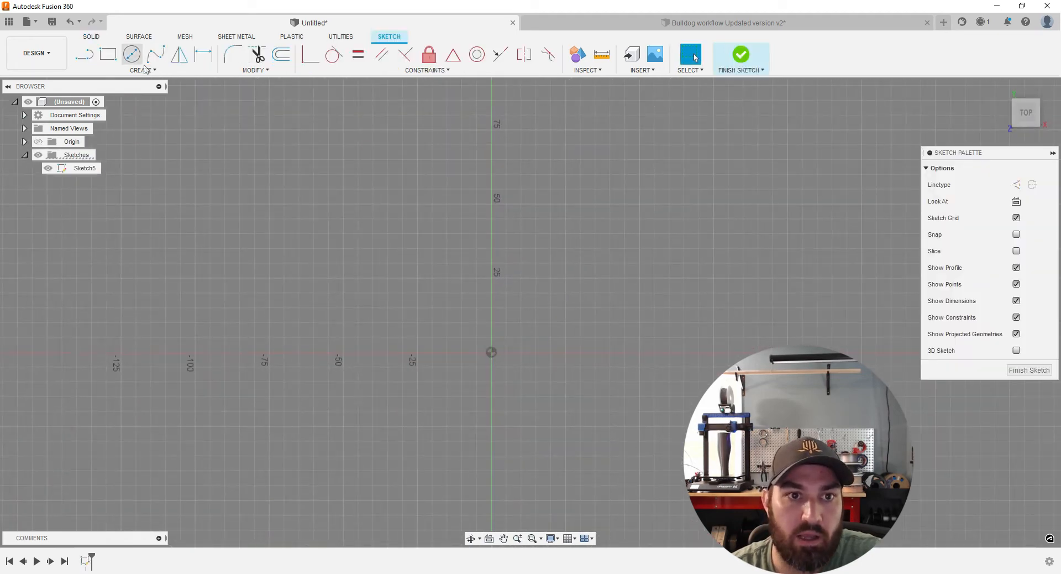
Step: Draw a 65 mm diameter circle centred on the origin and finish the sketch
click(132, 58)
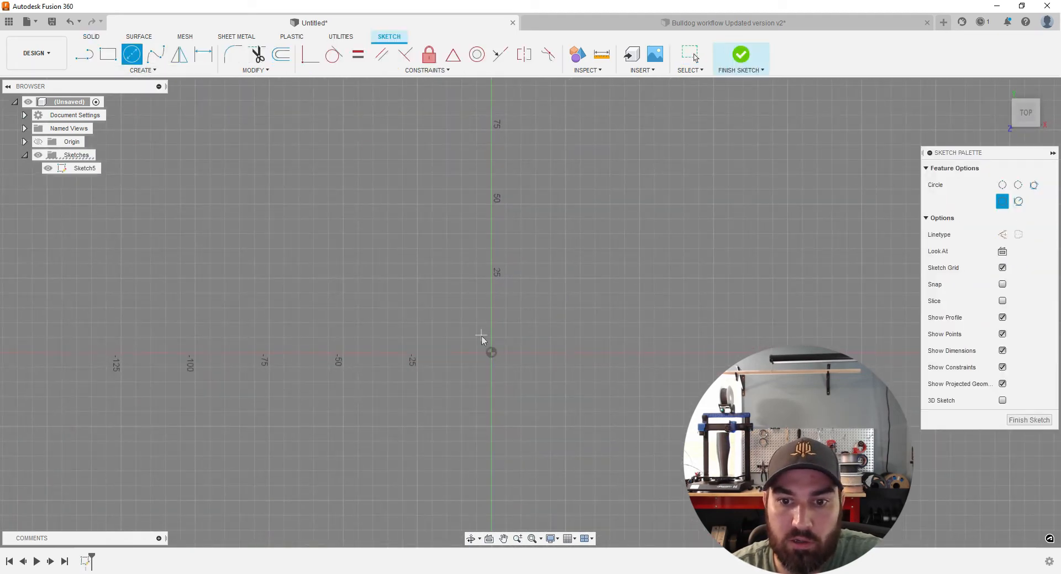
click(492, 353)
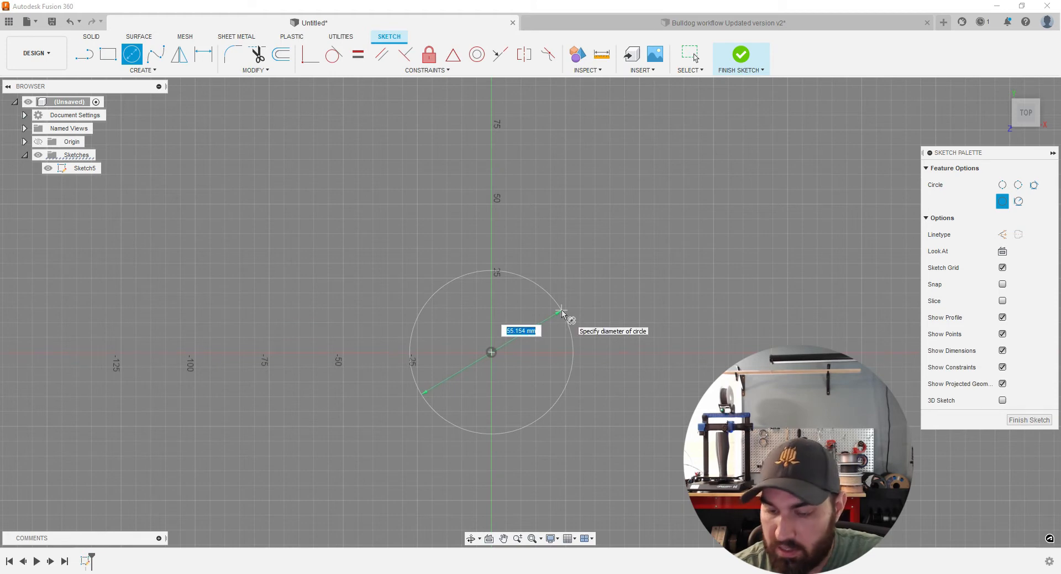
key(Return)
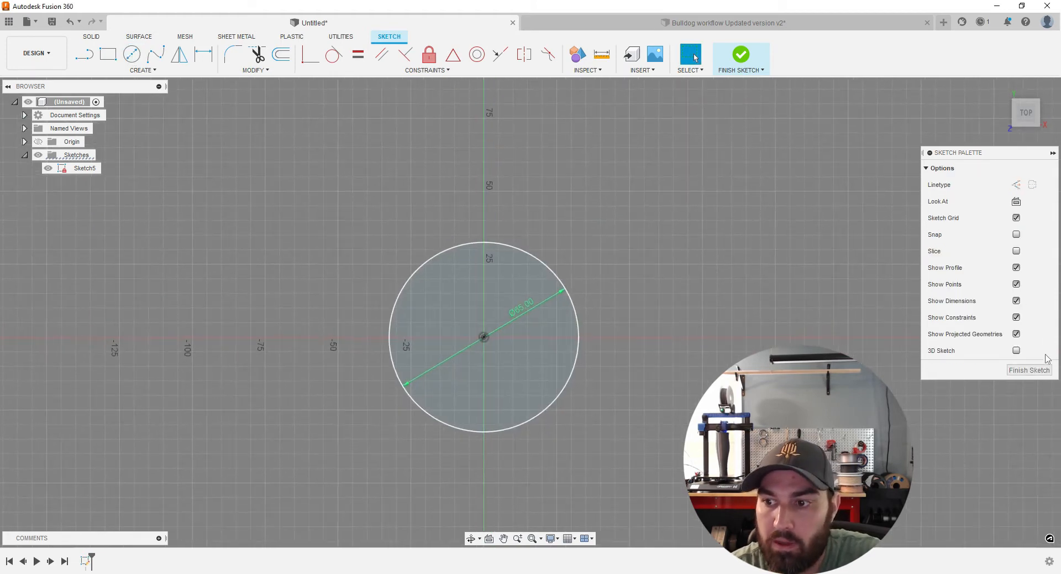
click(1044, 371)
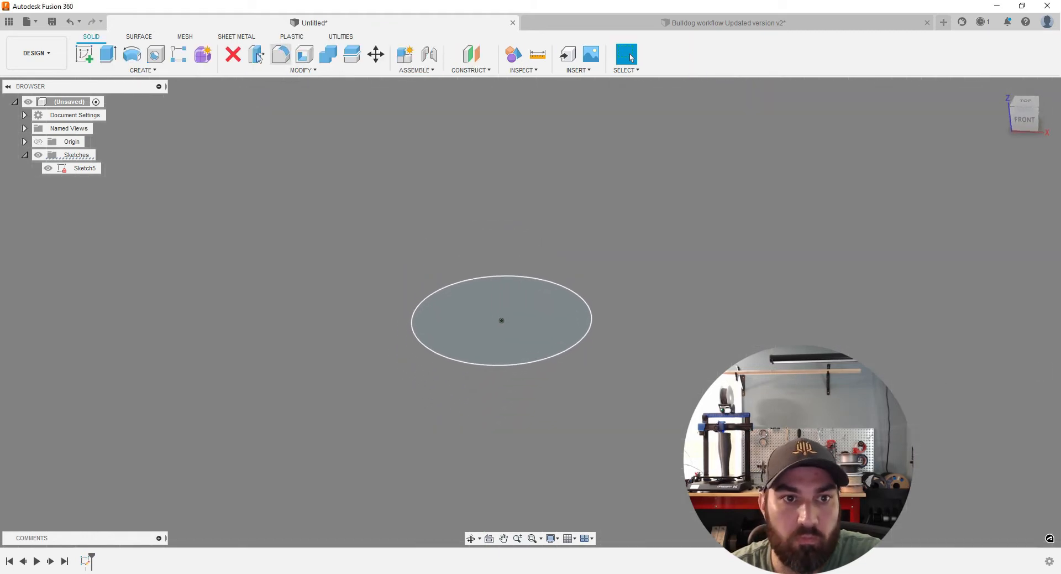
Step: Extrude the circle upward 25 mm as a new body
click(109, 55)
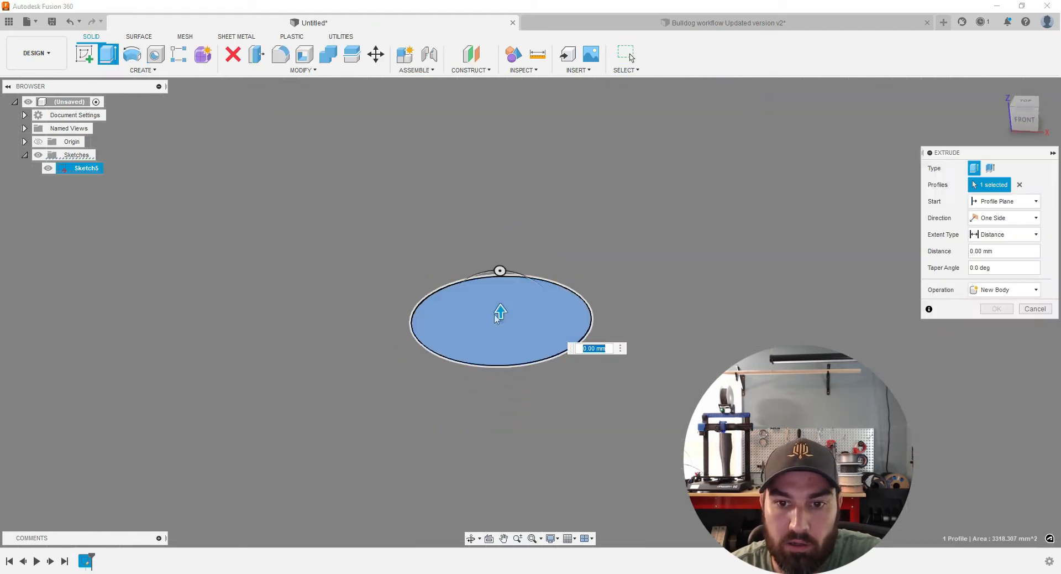
text(25)
shift+middle_drag(497, 270, 263, 352)
key(Return)
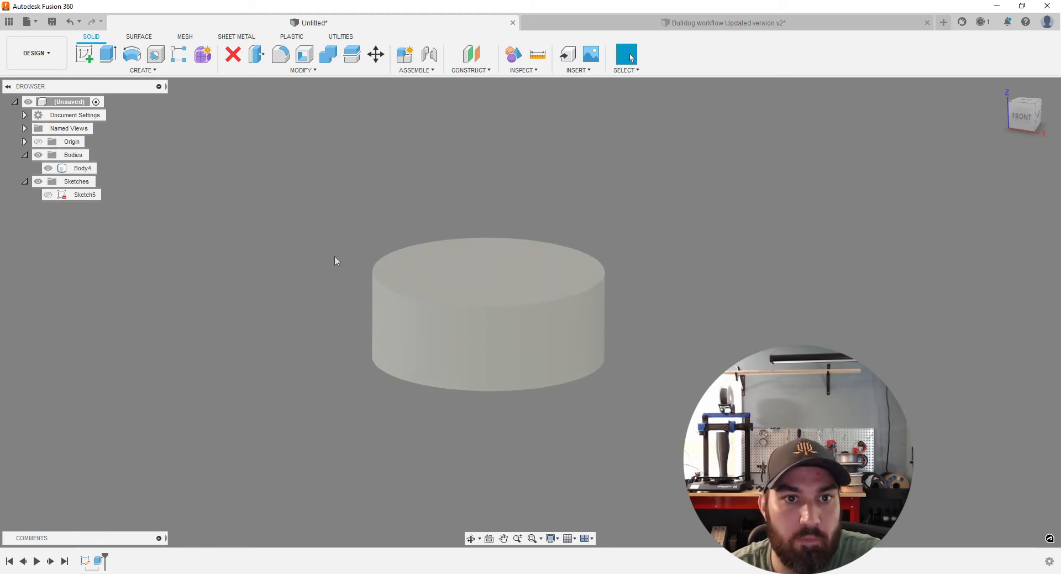
Step: Check the triangular recess profile's dimensions in Sketch3 of the Bulldog workflow design, and return to the untitled design
click(574, 21)
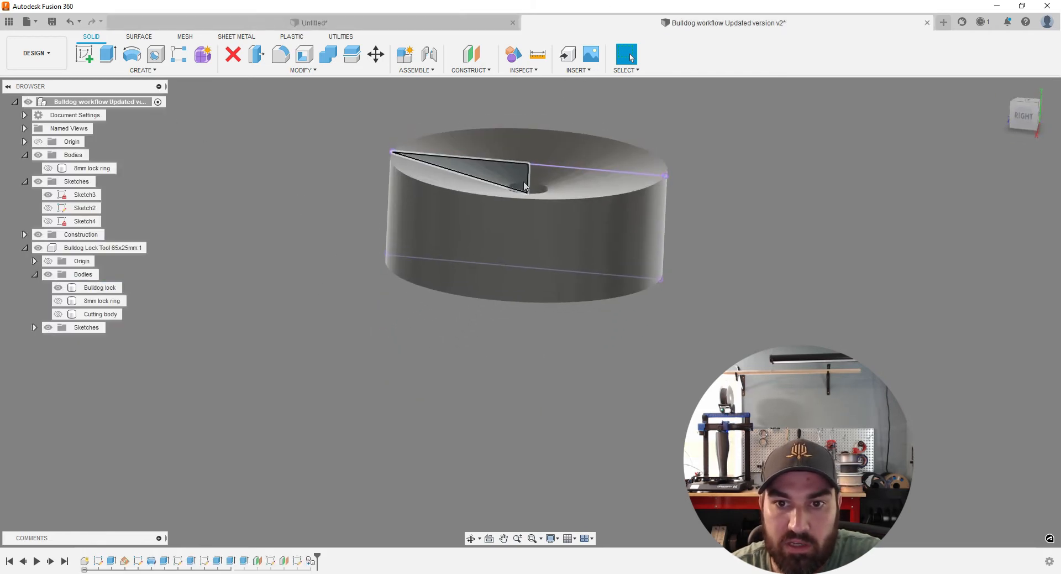
click(523, 185)
right_click(83, 195)
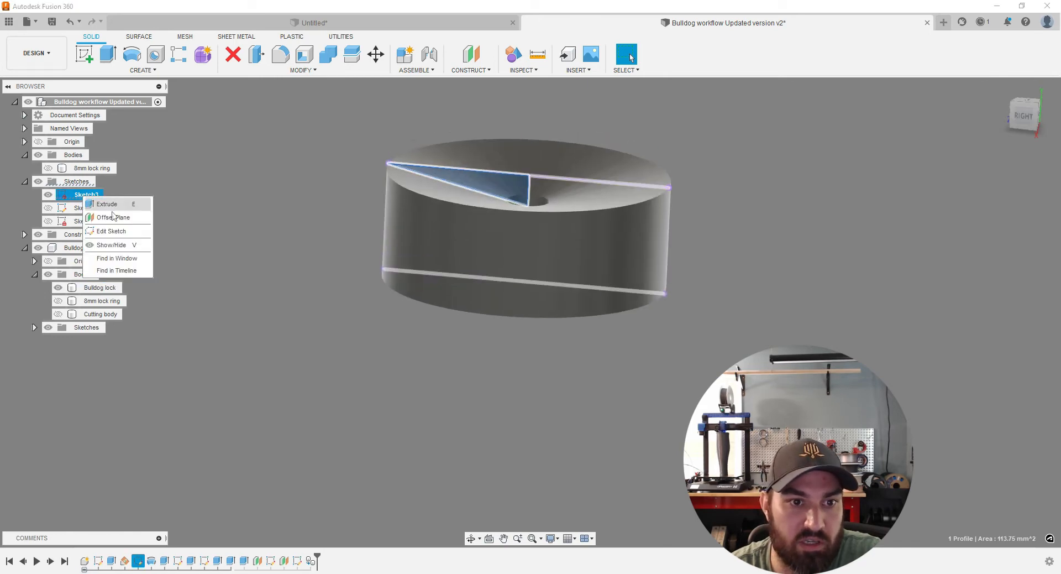
click(111, 230)
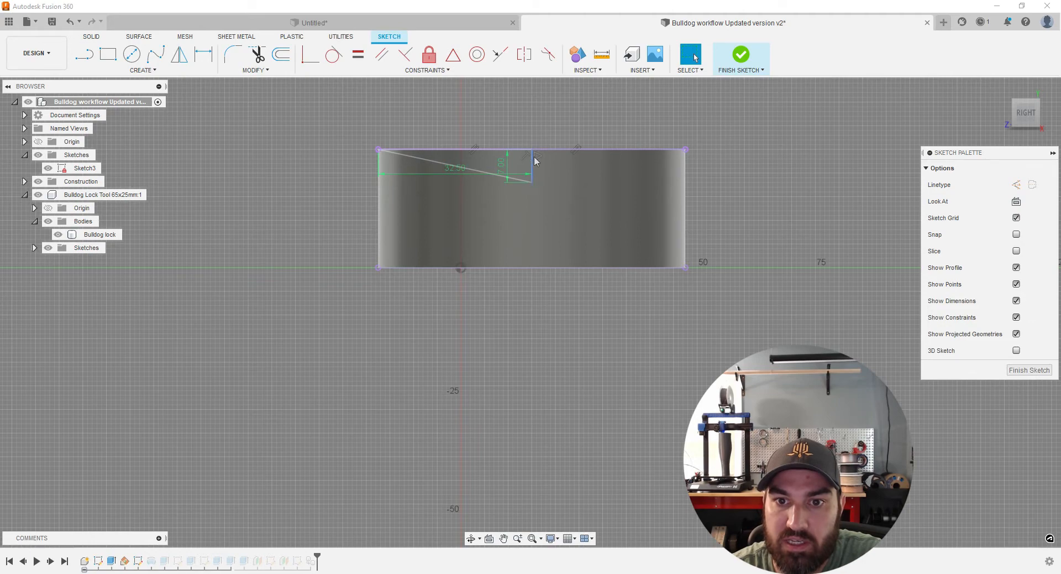
click(1043, 371)
click(373, 25)
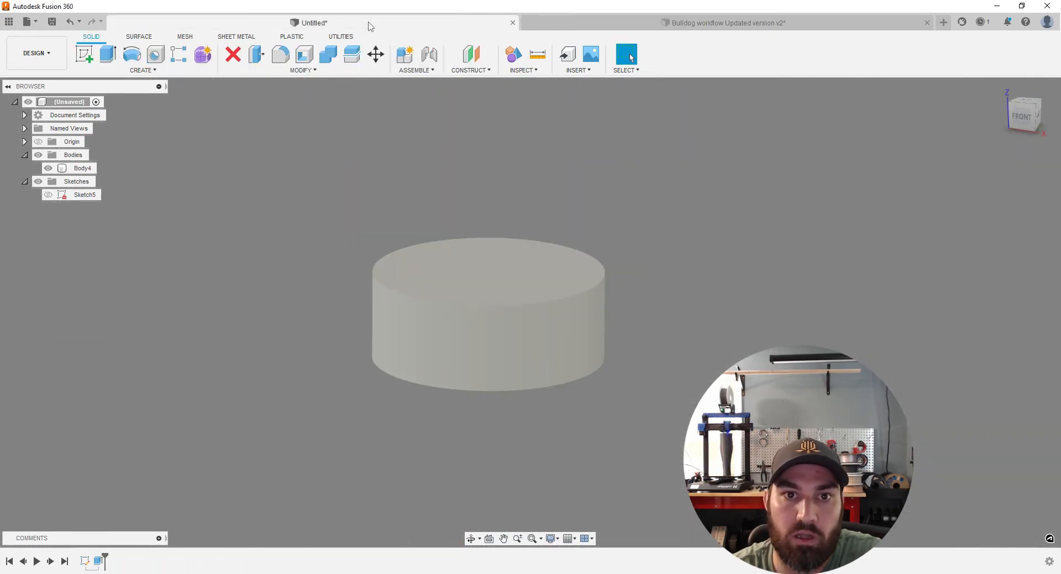
Step: Start a sketch on the vertical XZ plane through the cylinder's centre and face it from the front
click(84, 54)
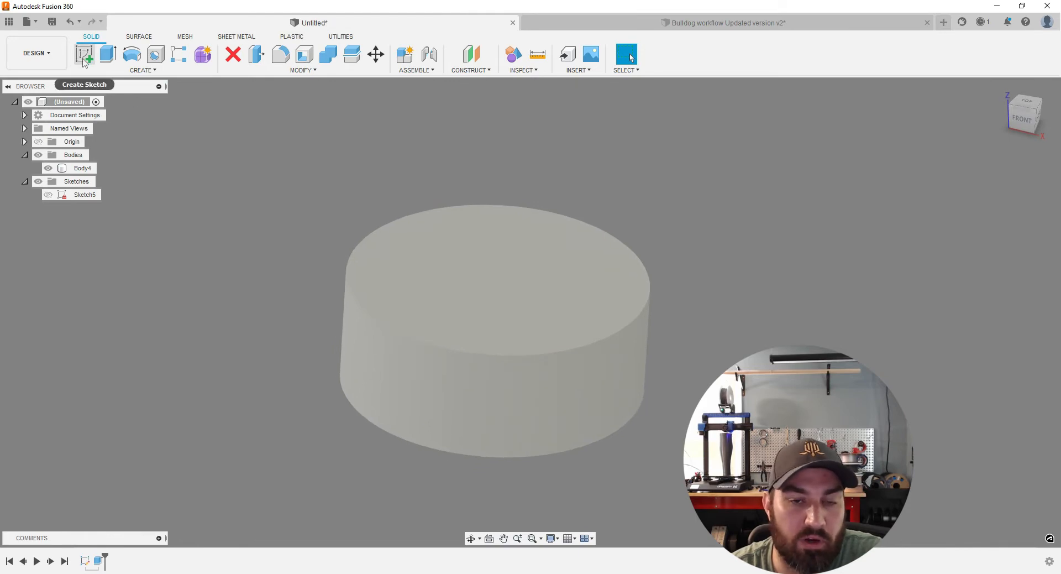
mouse_move(433, 285)
shift+middle_down()
mouse_move(413, 426)
mouse_move(427, 398)
shift+middle_up()
shift+middle_drag(514, 235, 404, 366)
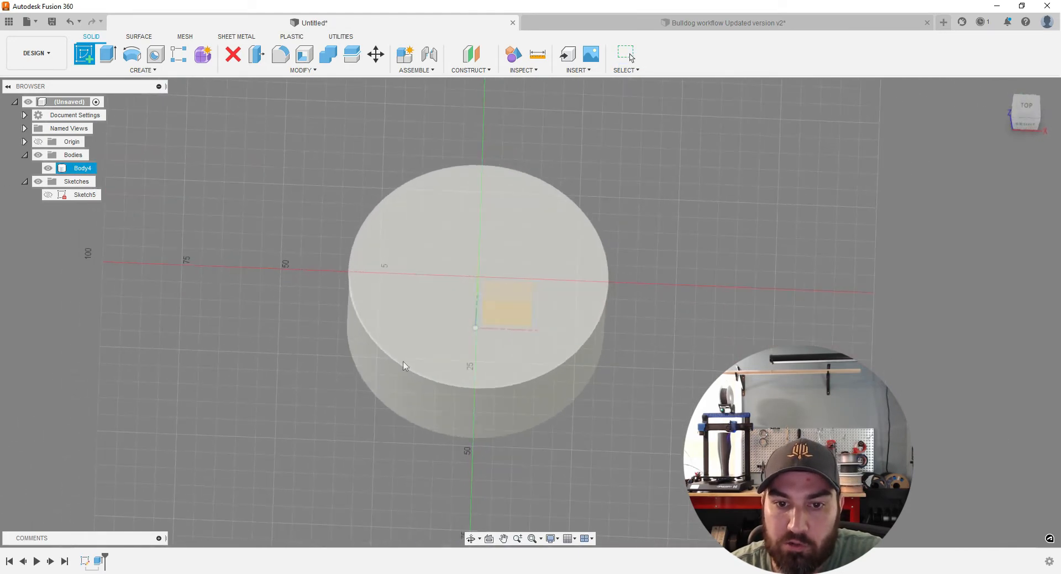
shift+middle_drag(522, 237, 510, 329)
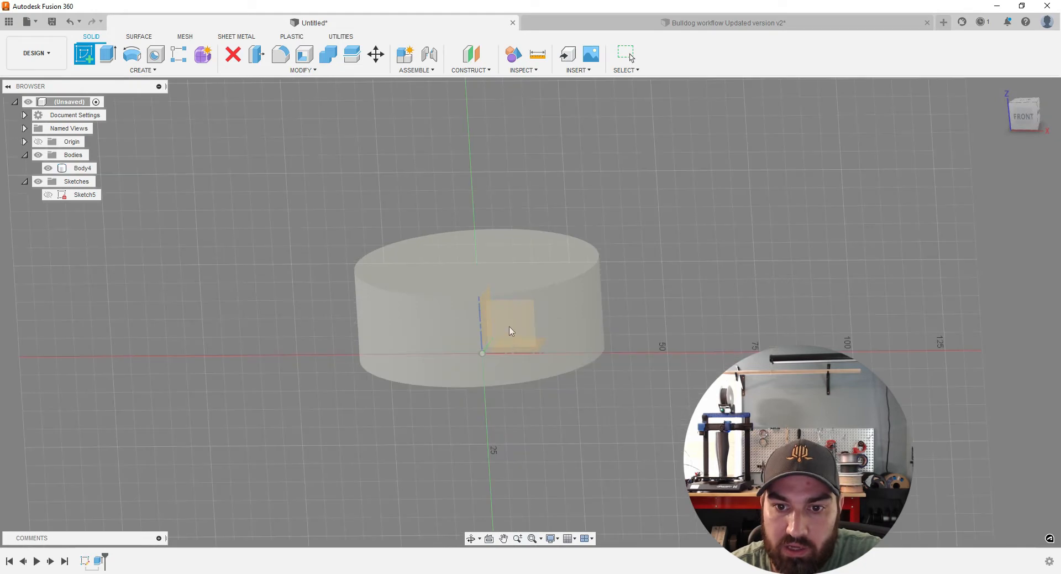
click(510, 329)
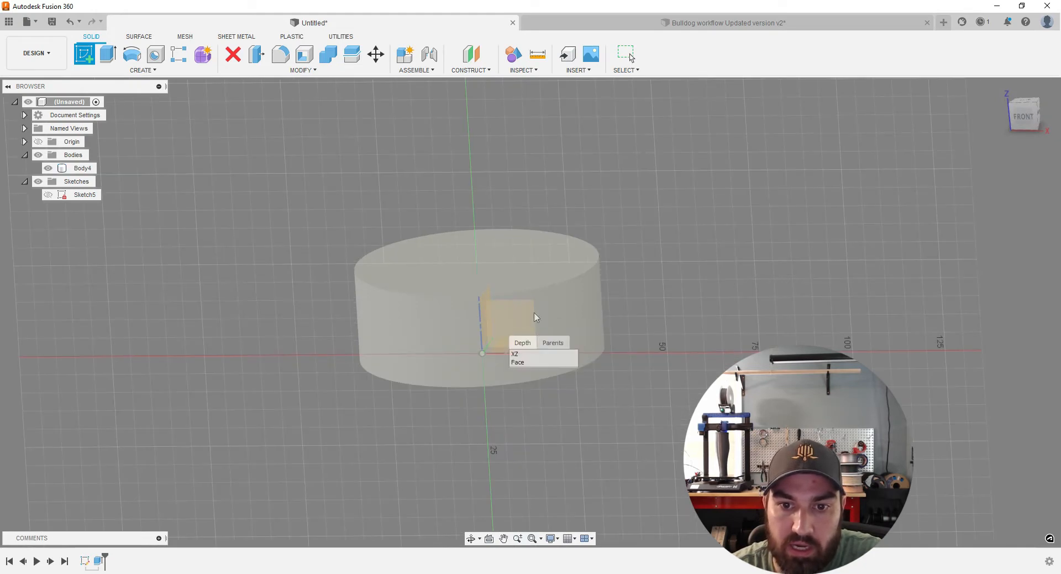
click(515, 353)
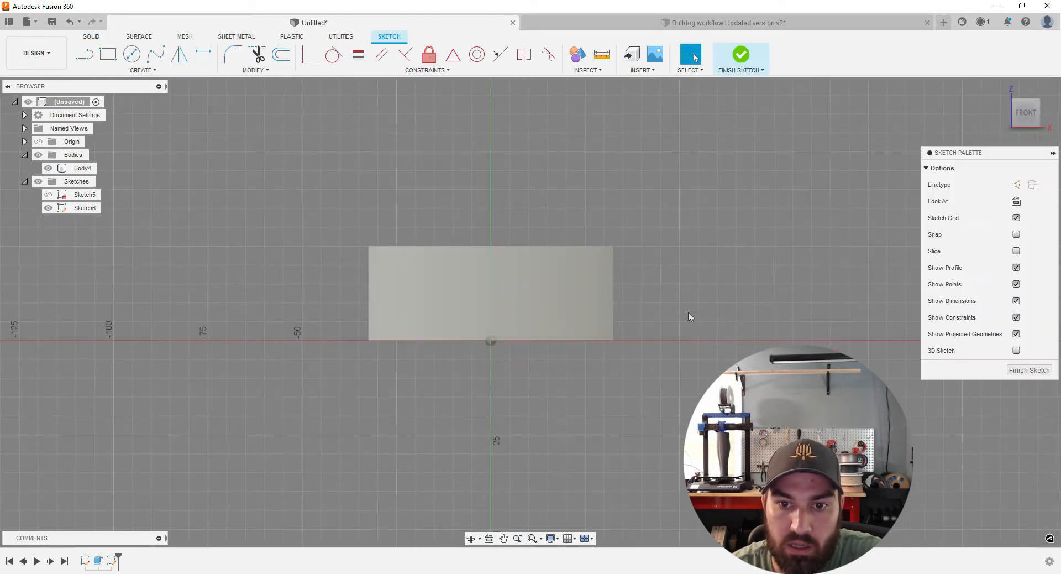
click(1025, 105)
shift+middle_drag(479, 272, 424, 318)
click(1031, 126)
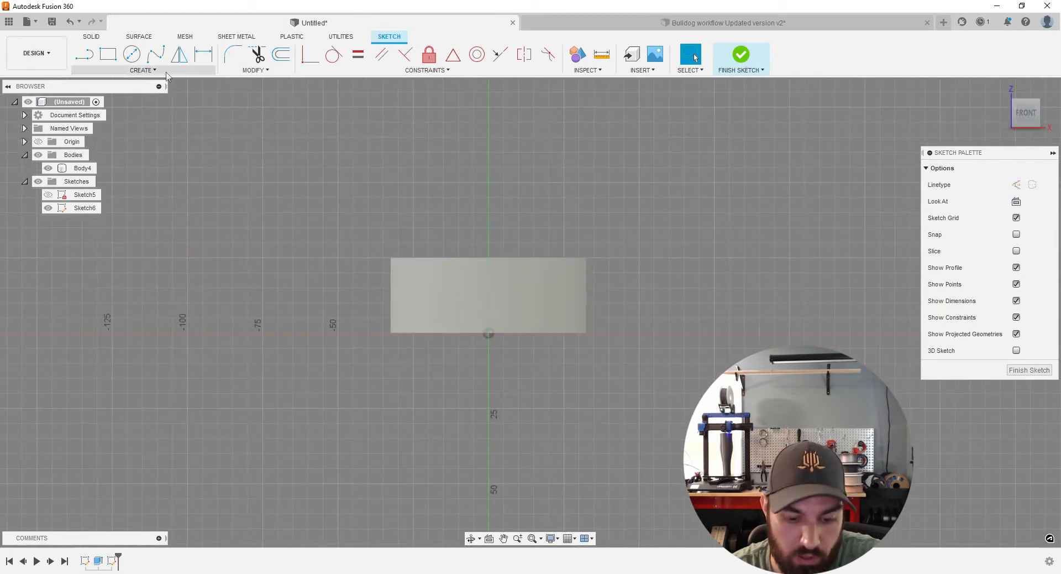
click(84, 55)
scroll(409, 249, up, 5)
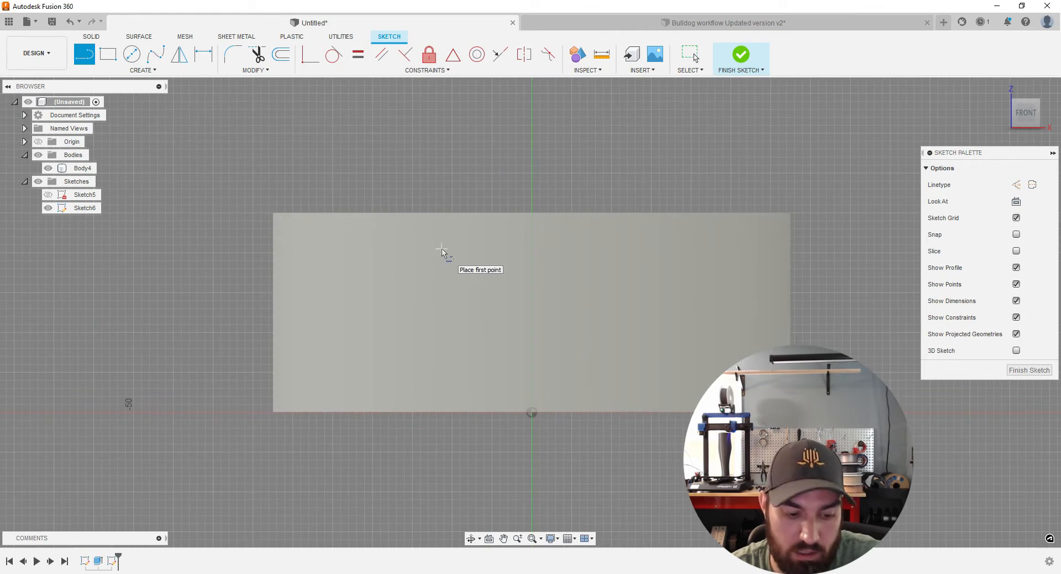
key(Escape)
scroll(490, 275, down, 1)
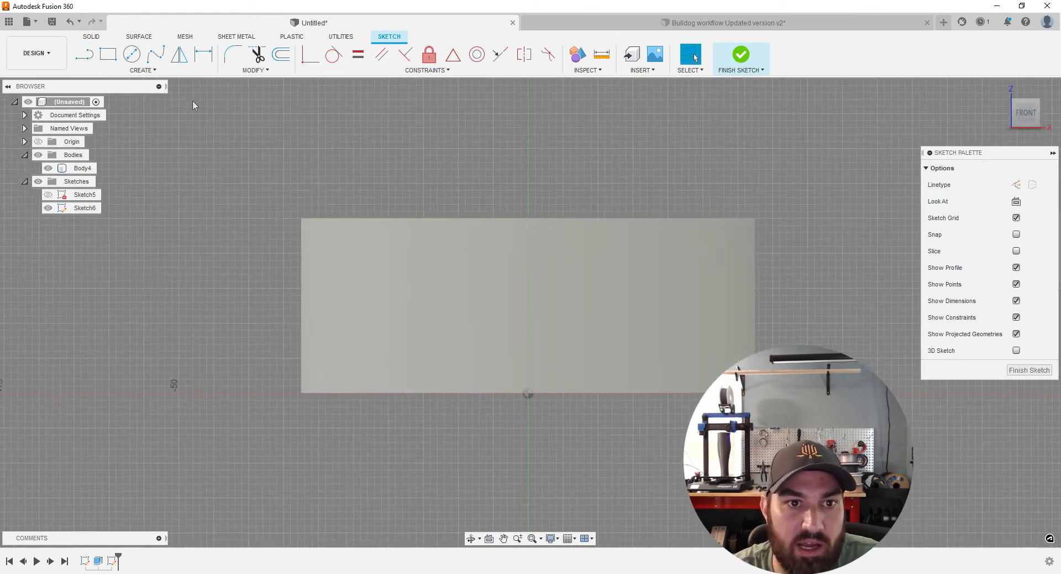
Step: Project the cylinder's side face into the sketch with Projection Link enabled
click(142, 71)
mouse_move(132, 254)
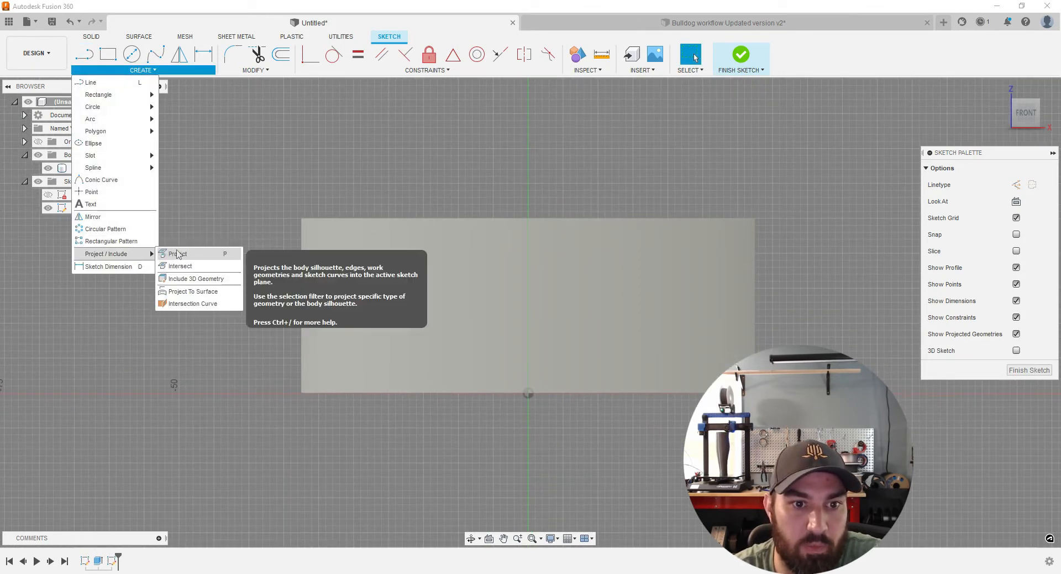
click(178, 254)
click(453, 278)
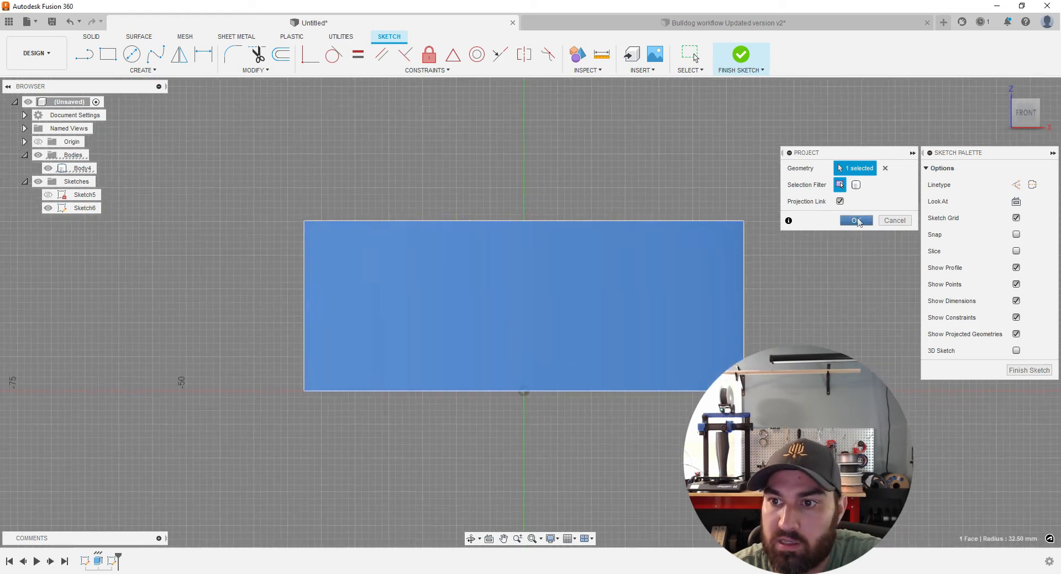
click(856, 221)
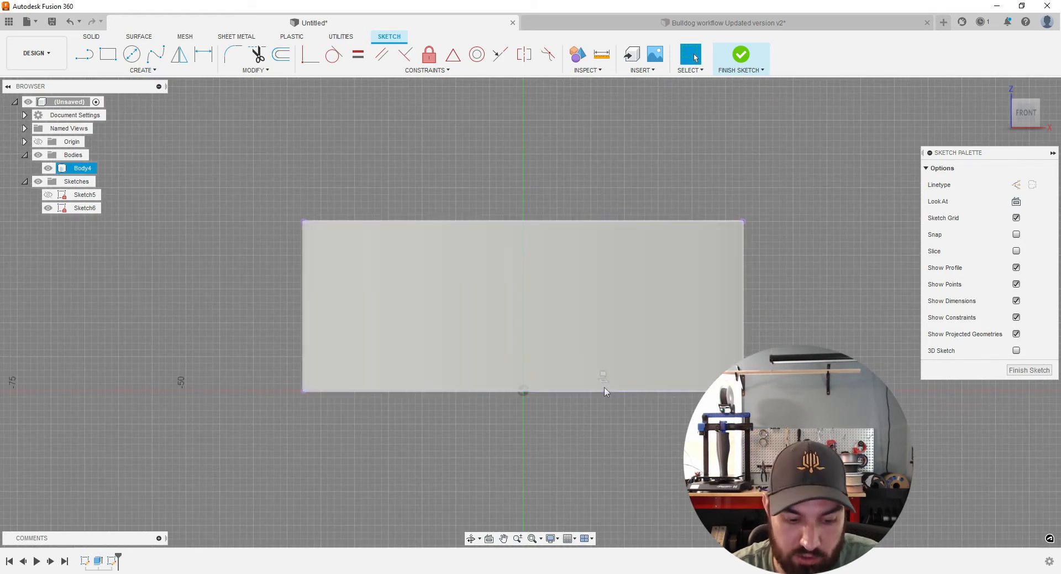
Step: Try adding a driven length dimension to the projected top edge, and delete that dimension
key(d)
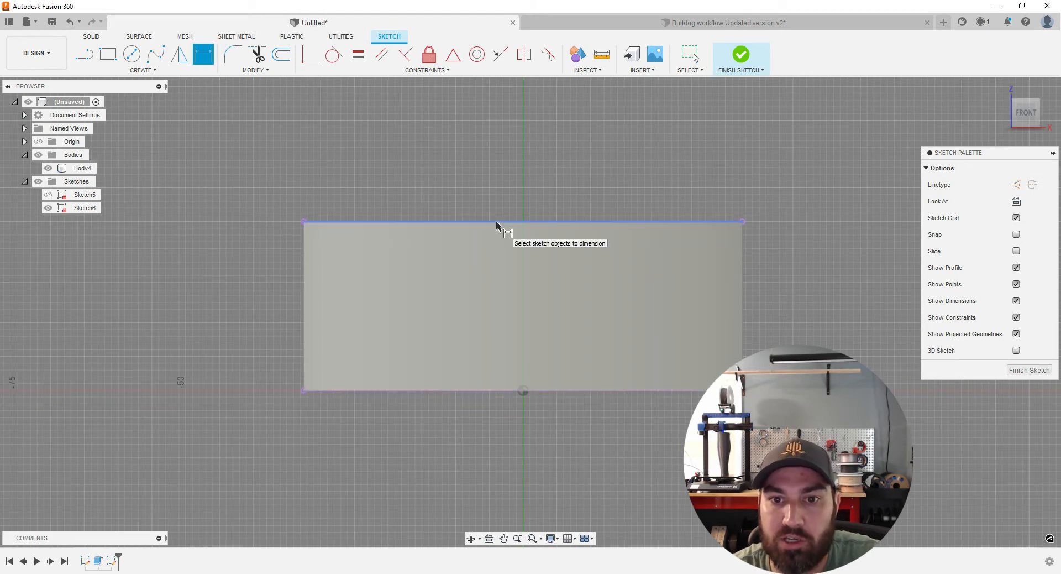
click(497, 222)
click(492, 169)
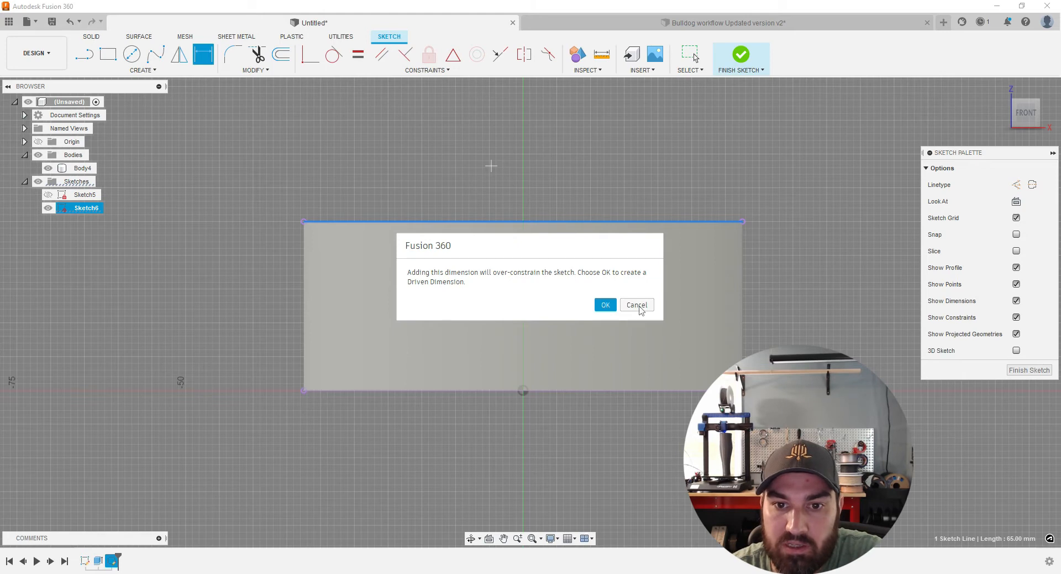
click(605, 305)
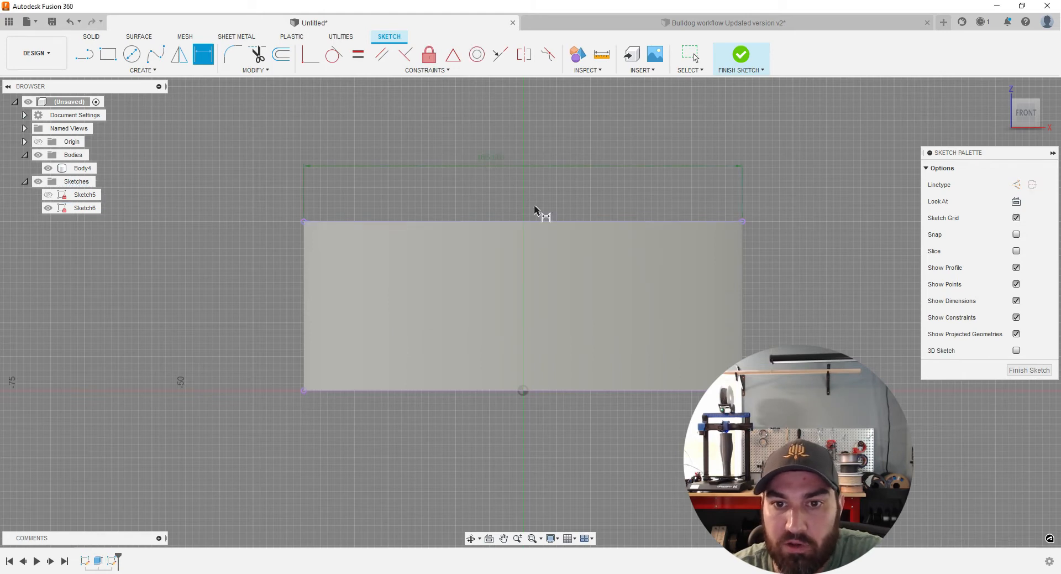
key(Escape)
click(483, 163)
key(Delete)
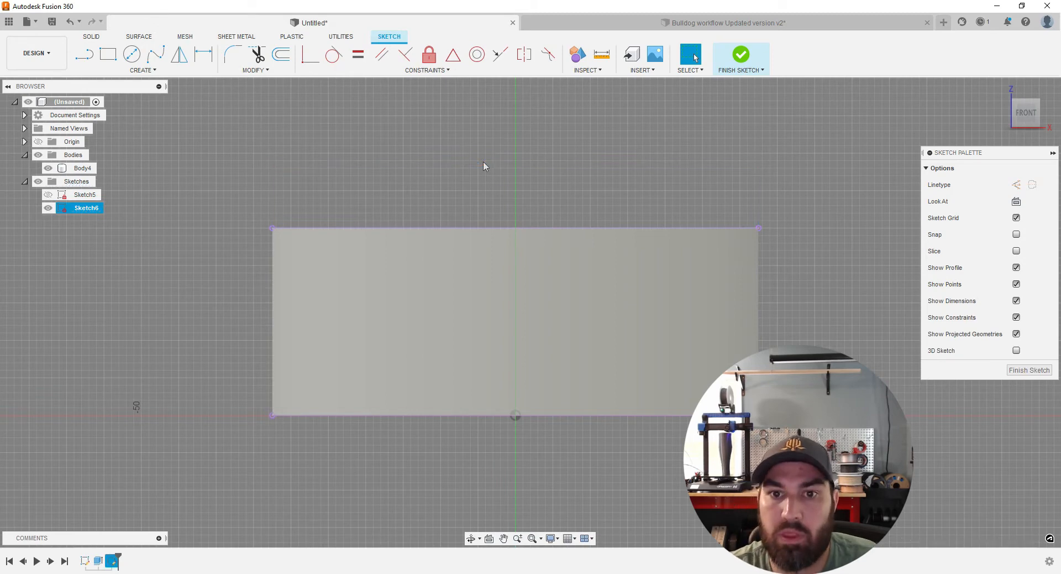
Step: Draw a 7 mm vertical line downward from the midpoint of the projected top edge
scroll(486, 166, down, 2)
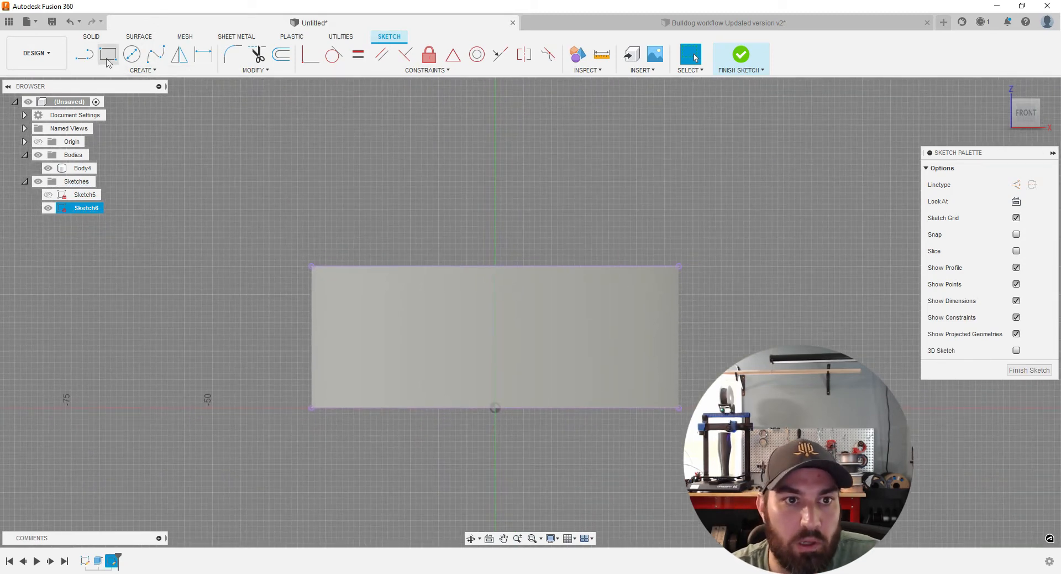
click(81, 59)
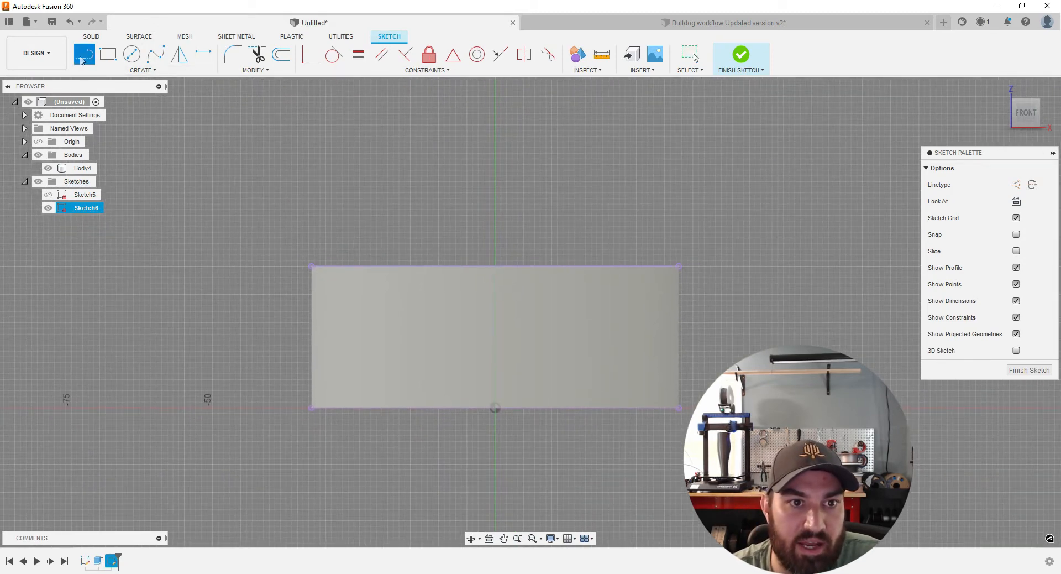
click(496, 266)
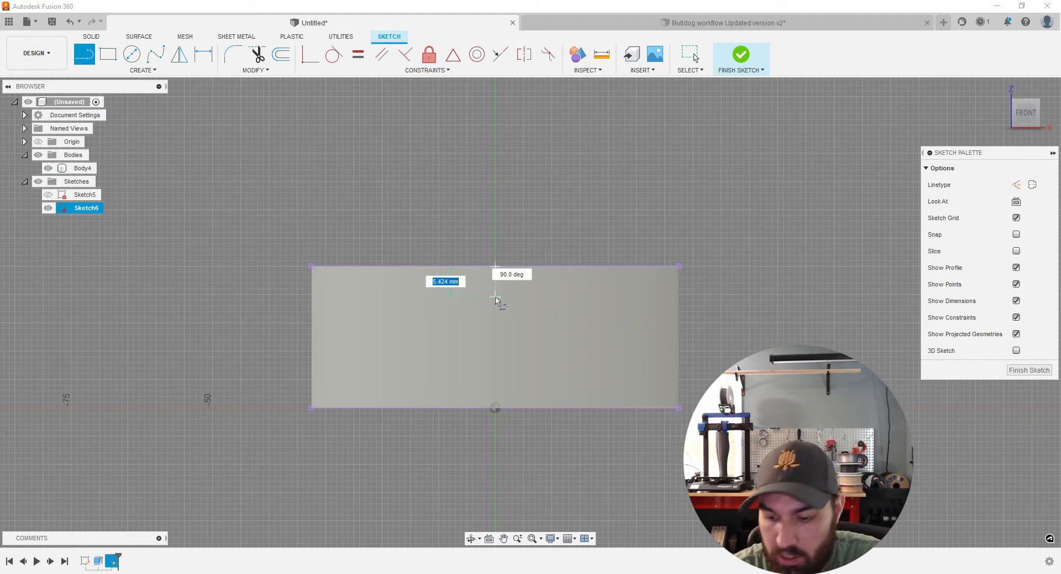
text(7)
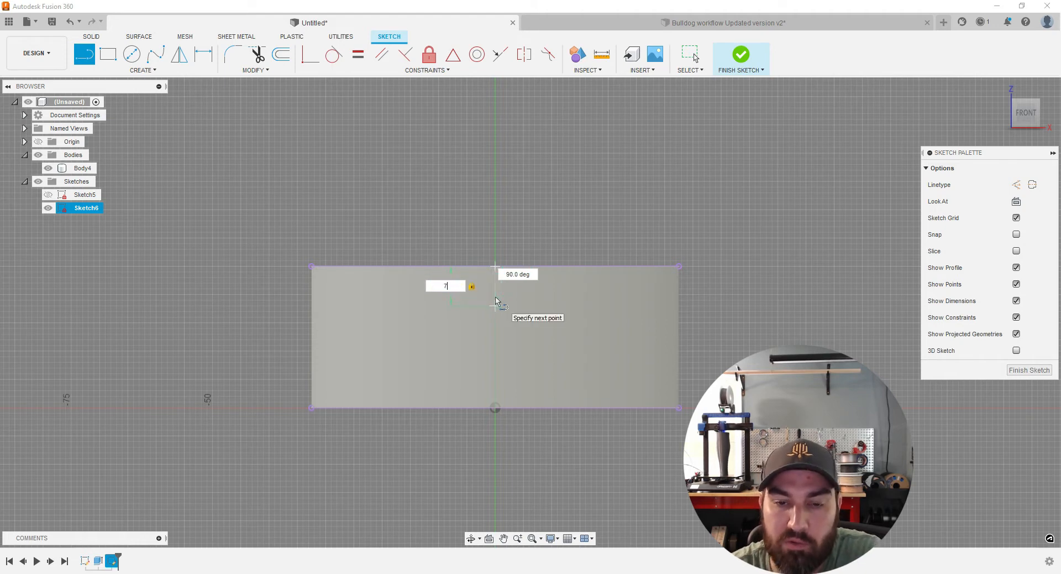
key(Return)
key(Escape)
Step: Draw a sloping line from the 7 mm line's lower end to the cylinder's upper-left corner, closing the triangular profile
scroll(537, 293, up, 1)
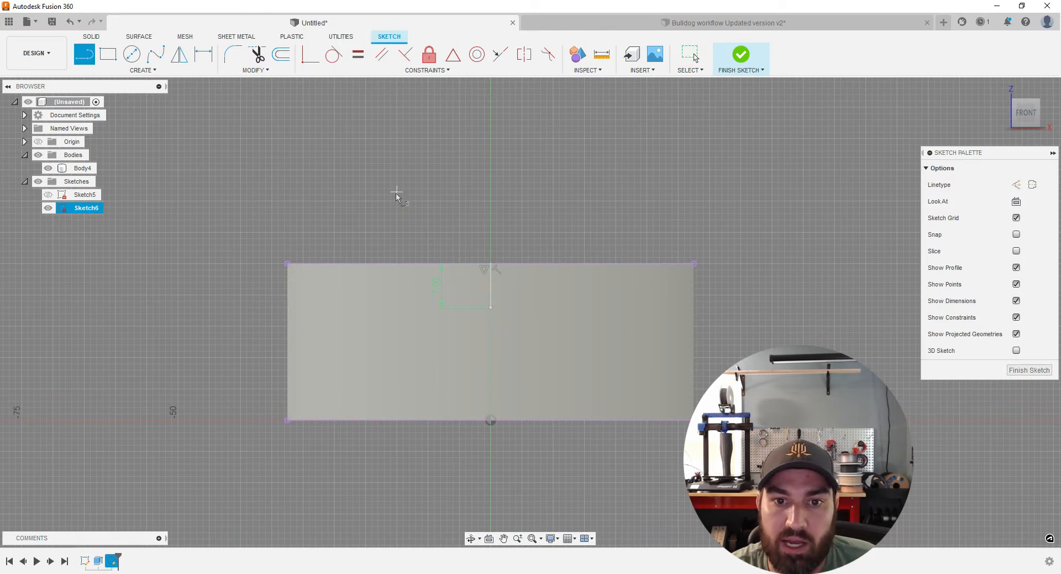
click(491, 308)
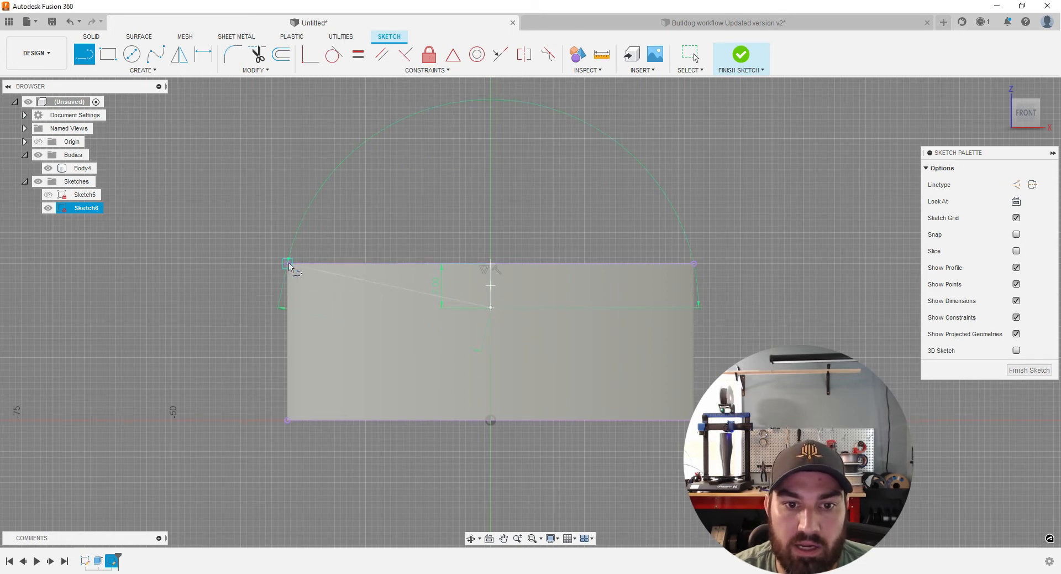
key(Escape)
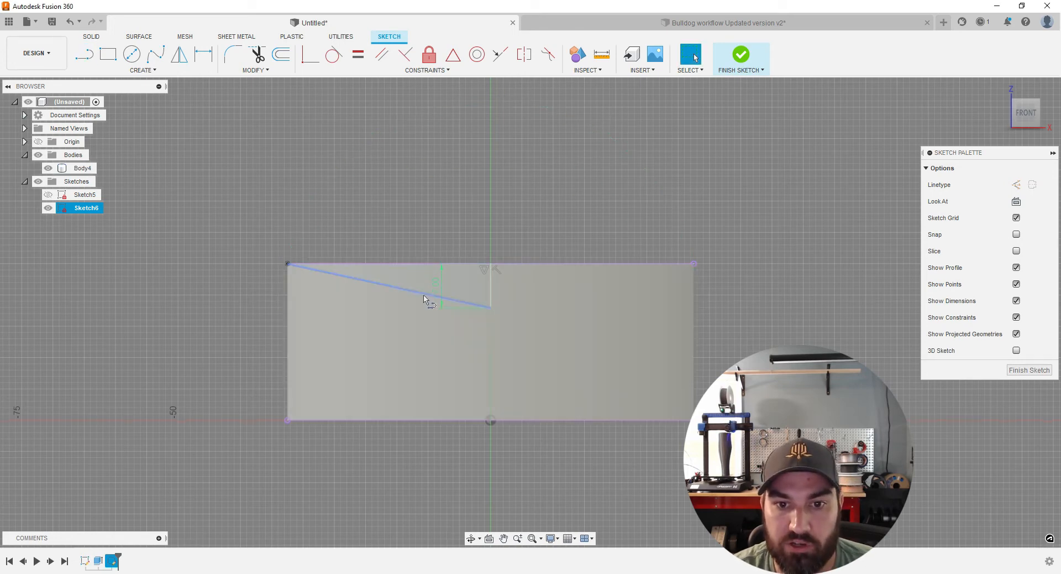
Step: Check the closed triangular profile with the cylinder temporarily hidden, and finish the sketch
scroll(556, 381, down, 2)
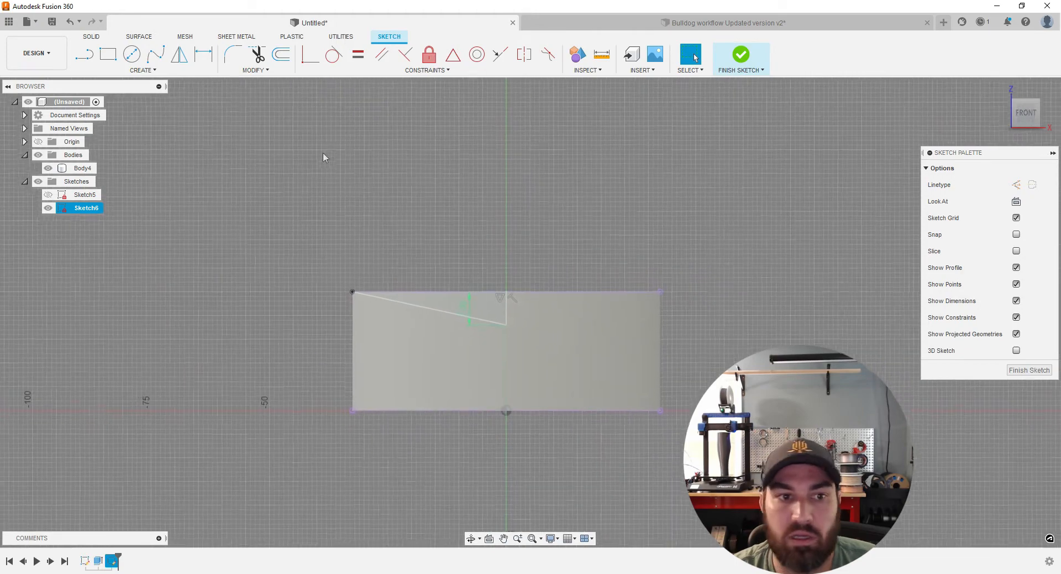
click(48, 168)
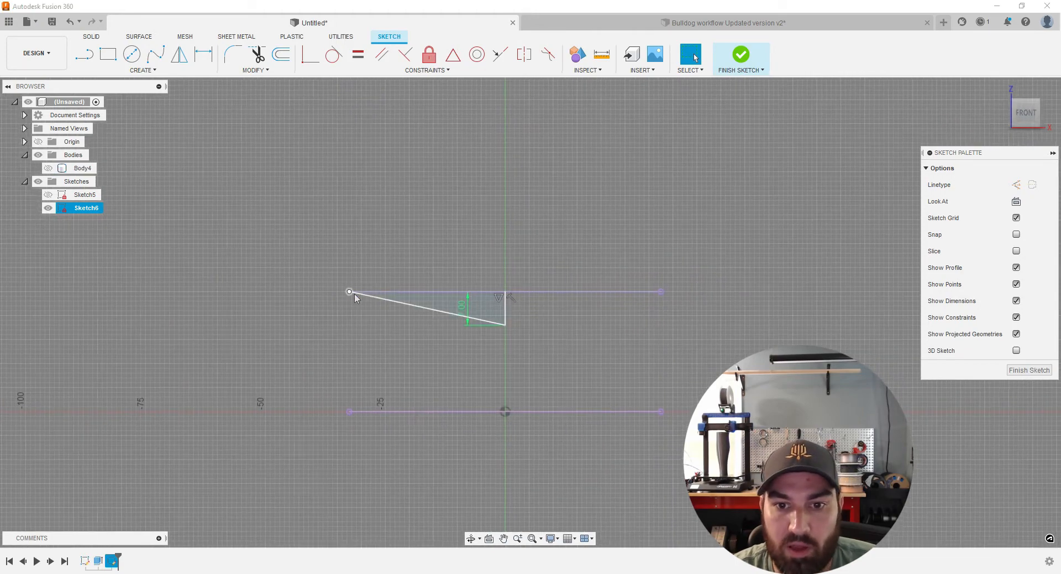
click(479, 302)
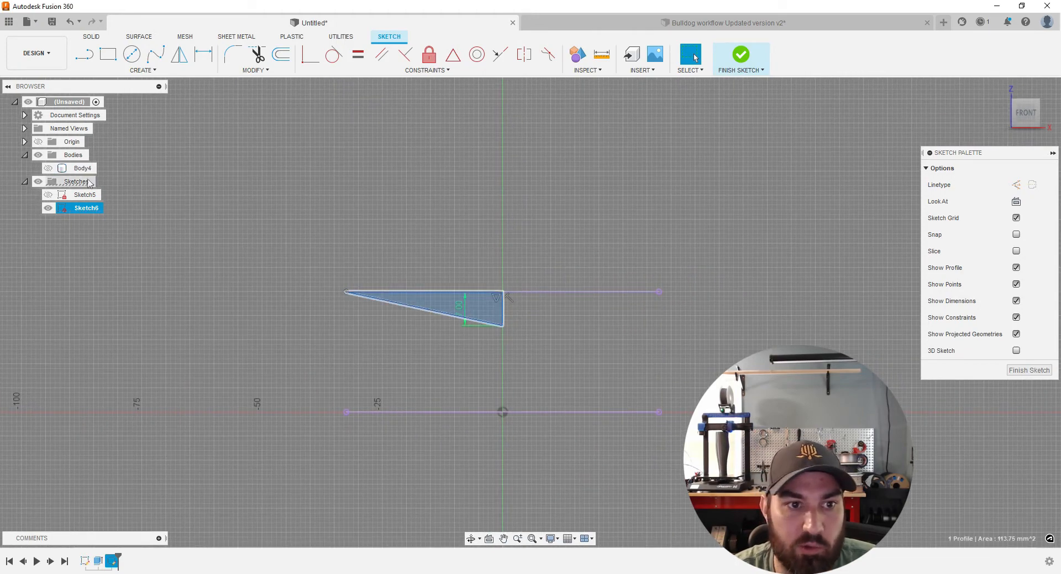
click(1026, 109)
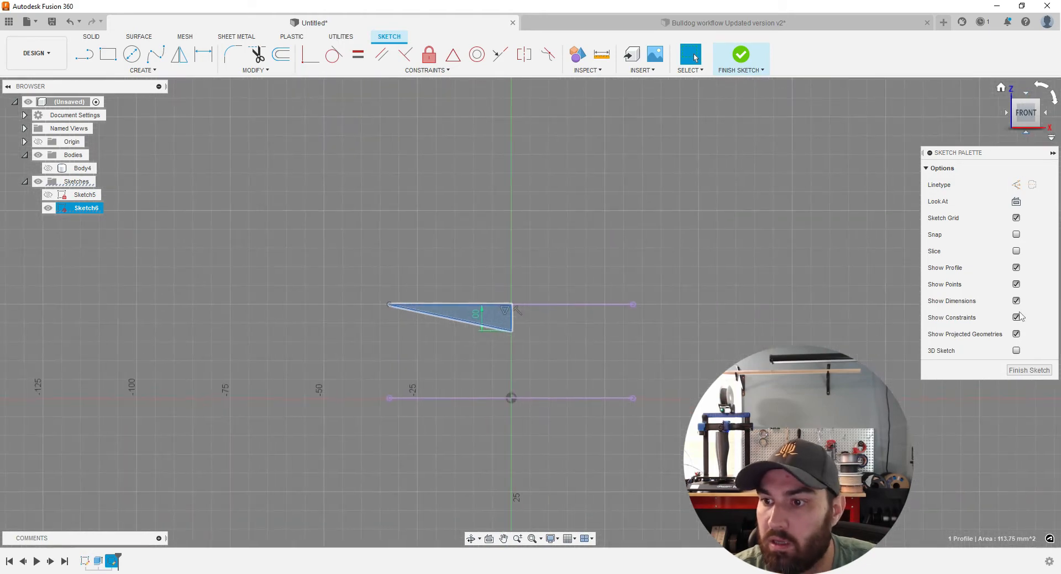
click(1026, 370)
shift+middle_drag(323, 339, 353, 330)
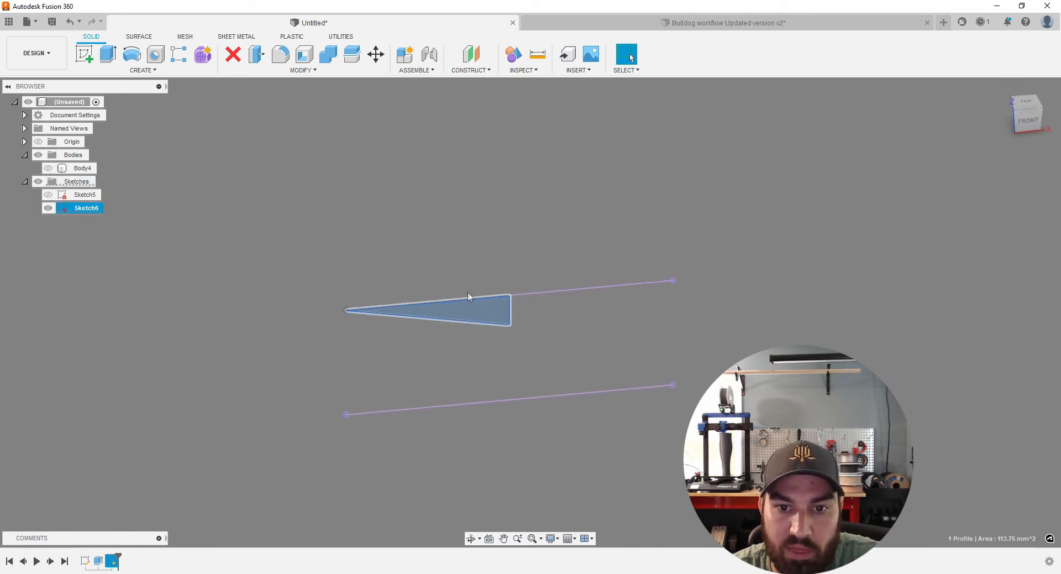
click(48, 168)
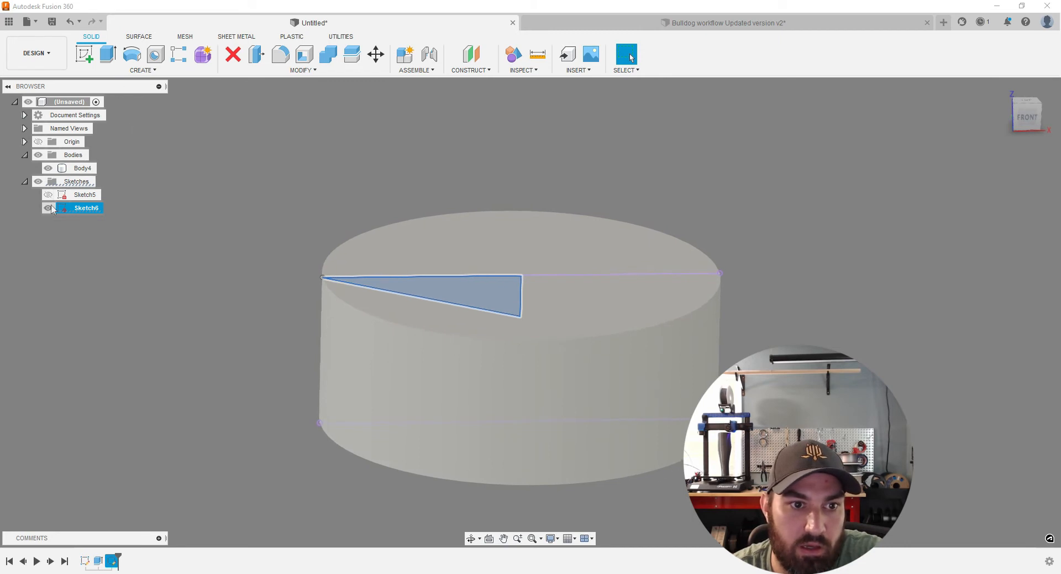
click(220, 240)
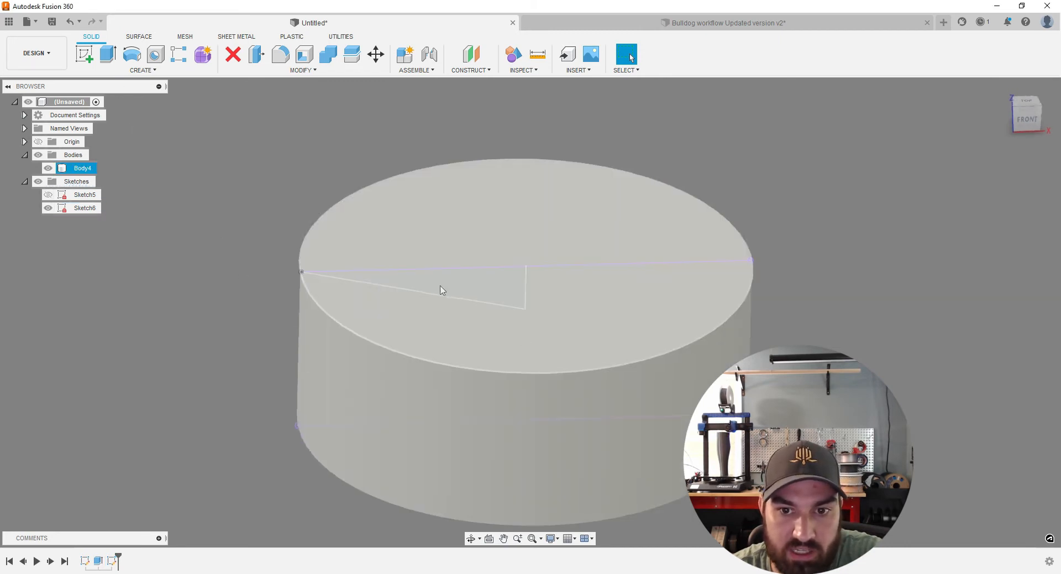
click(456, 285)
click(247, 318)
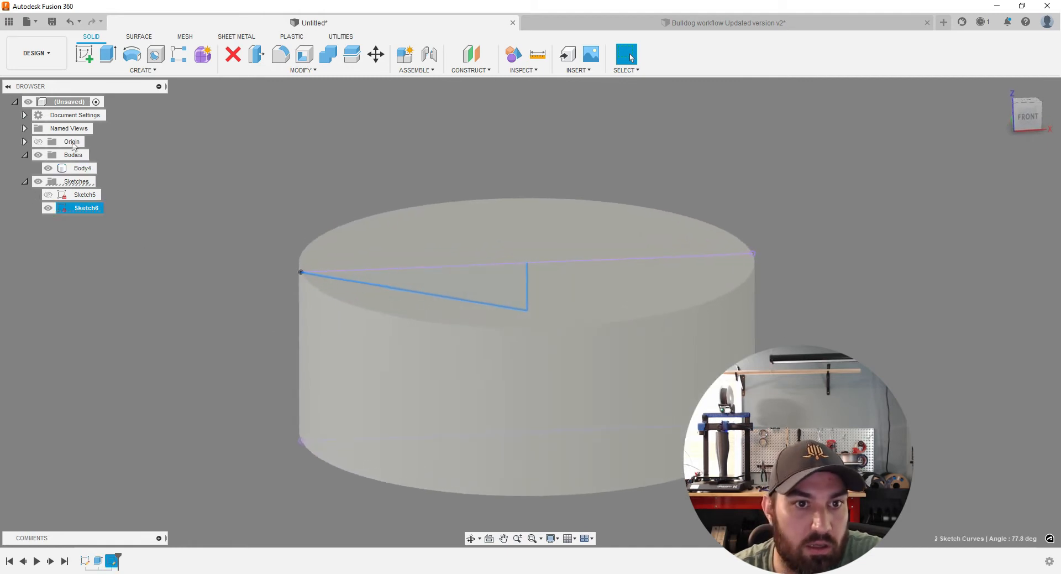
click(132, 54)
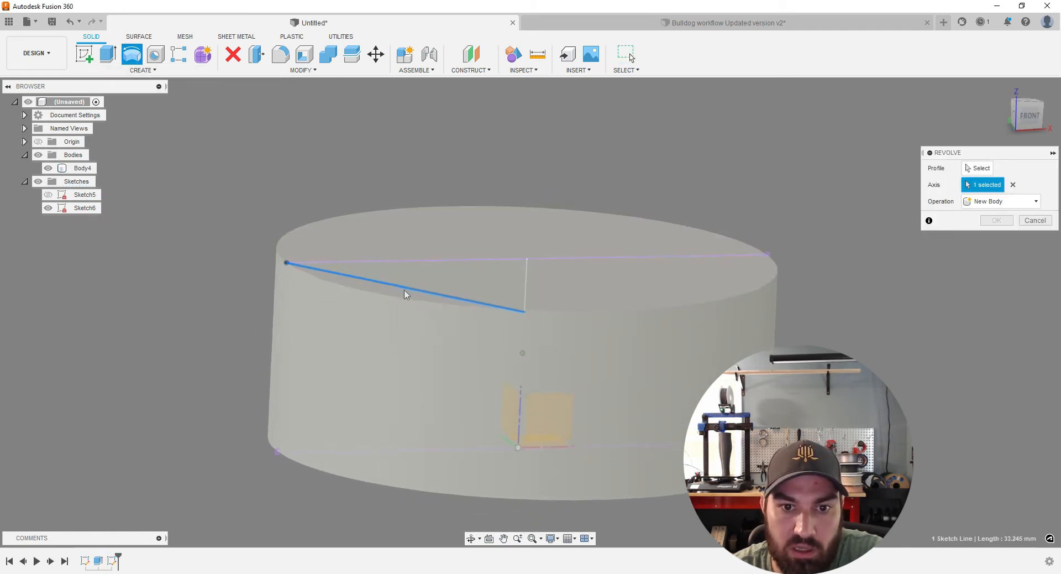
click(49, 168)
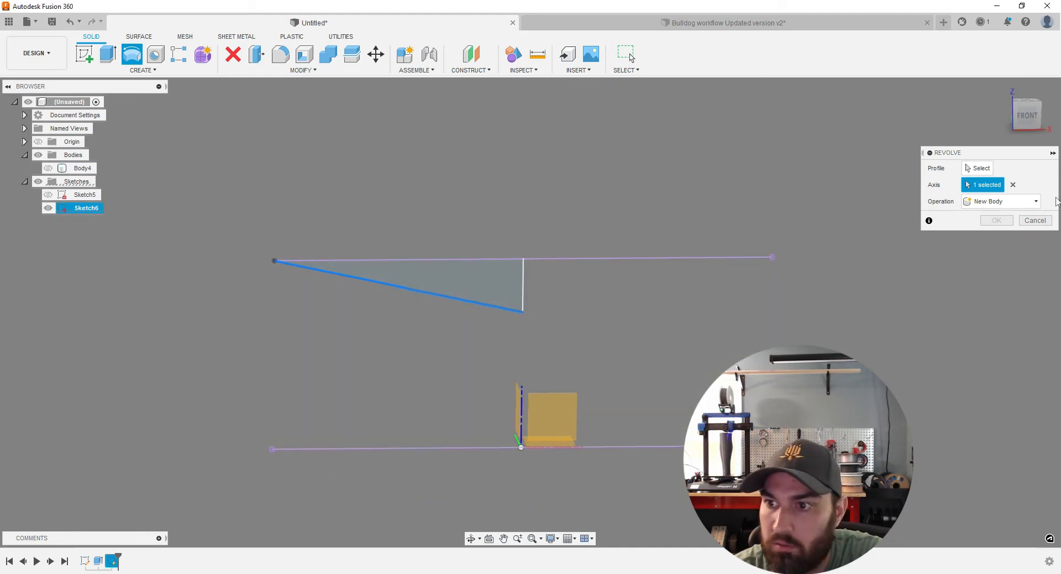
click(1034, 221)
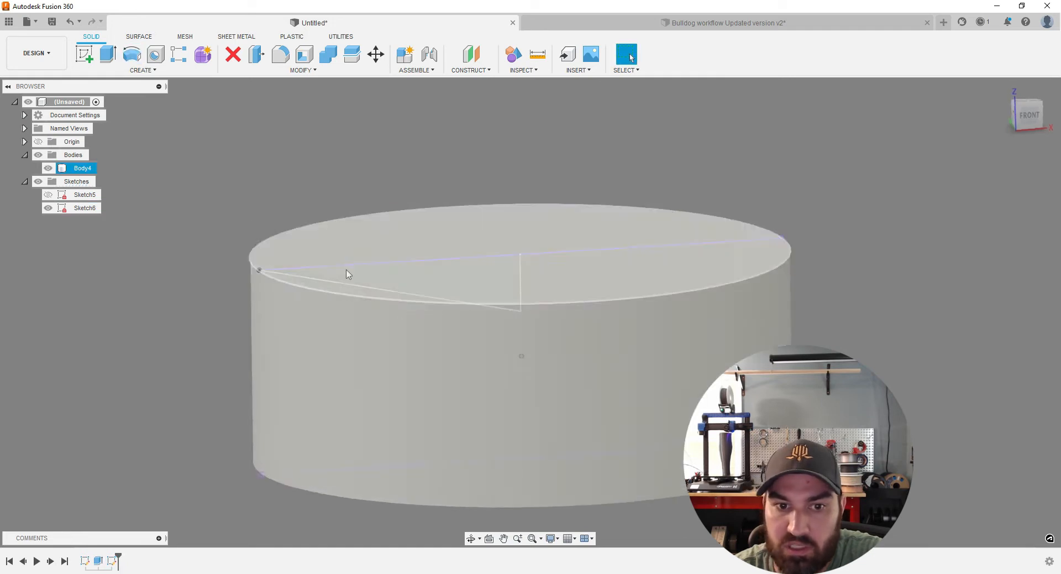
Step: Set up a Revolve of the triangular profile about its vertical edge at the cylinder's centre, with the Cut operation
click(132, 54)
click(49, 168)
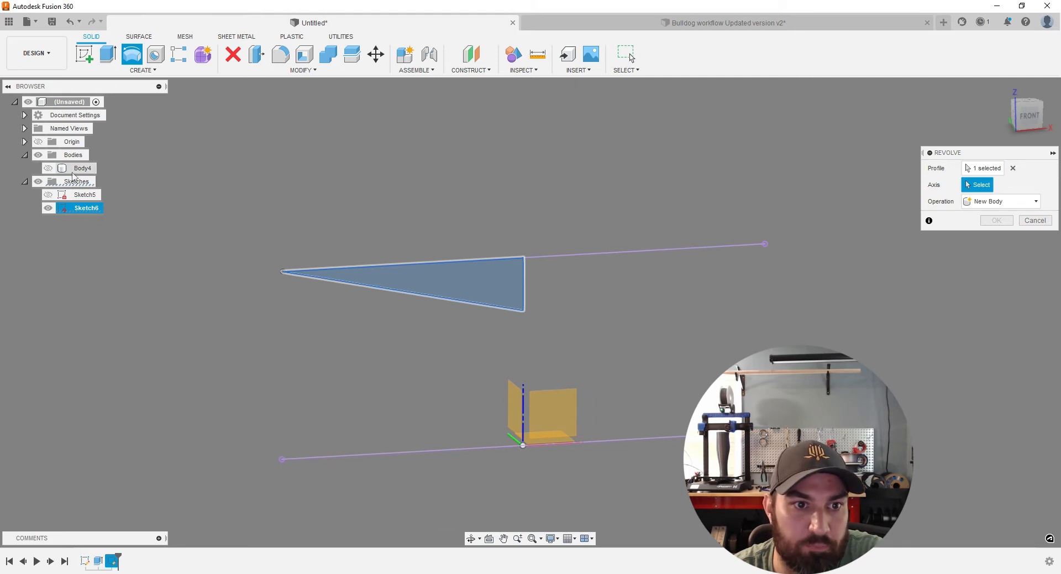
click(48, 168)
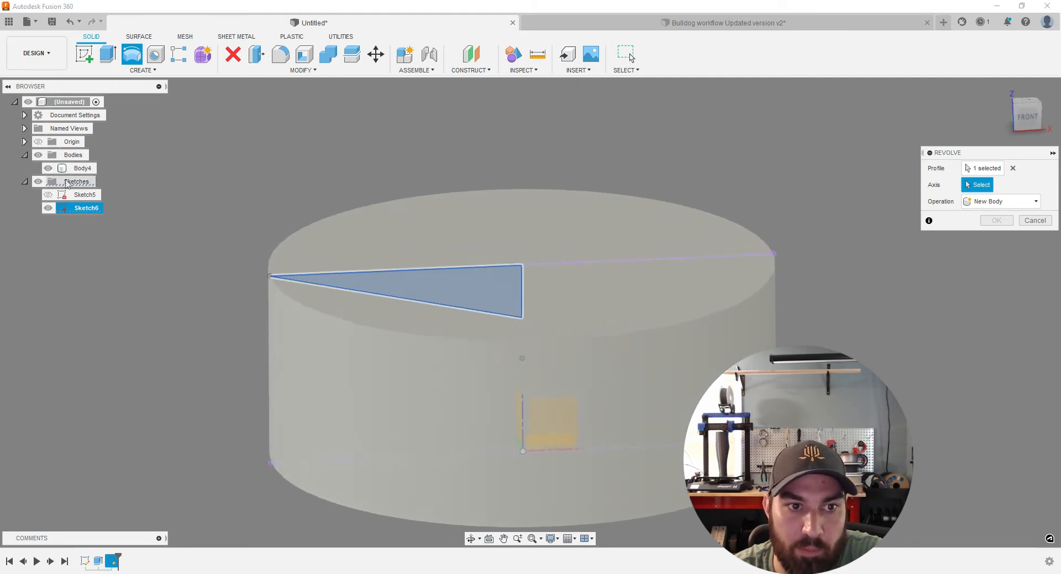
click(996, 202)
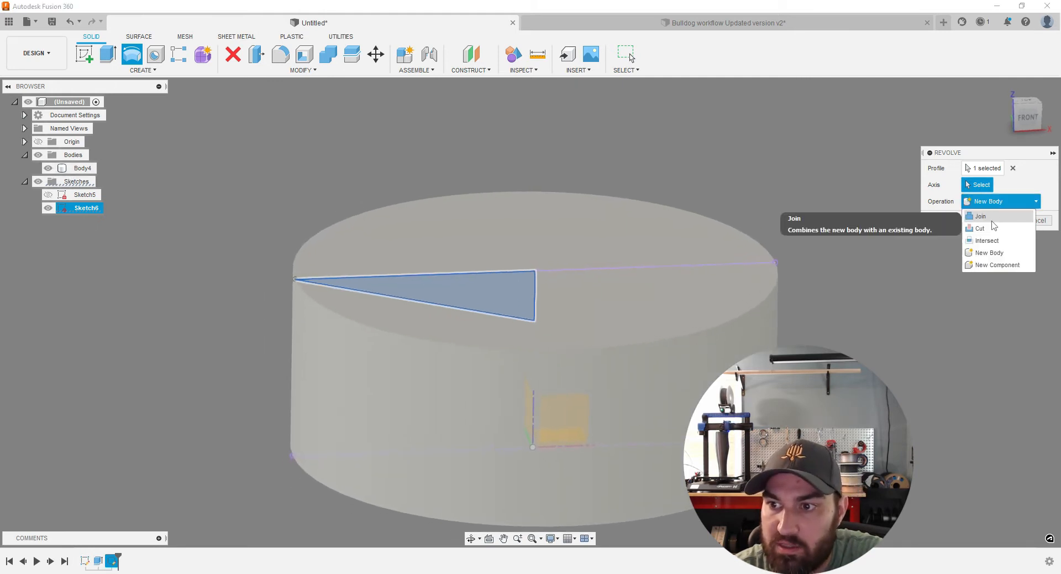
click(991, 226)
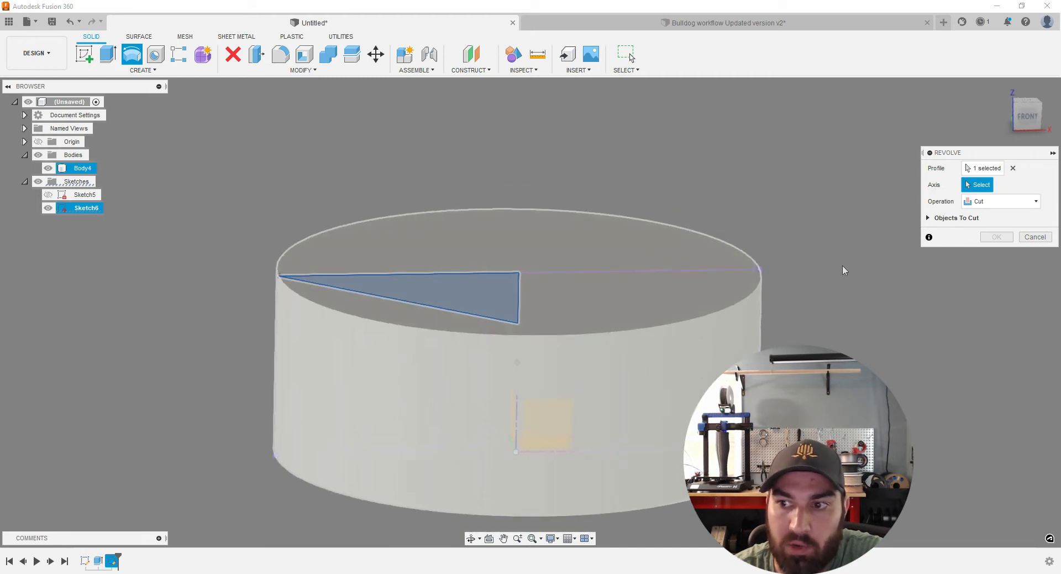
shift+middle_drag(695, 114, 694, 296)
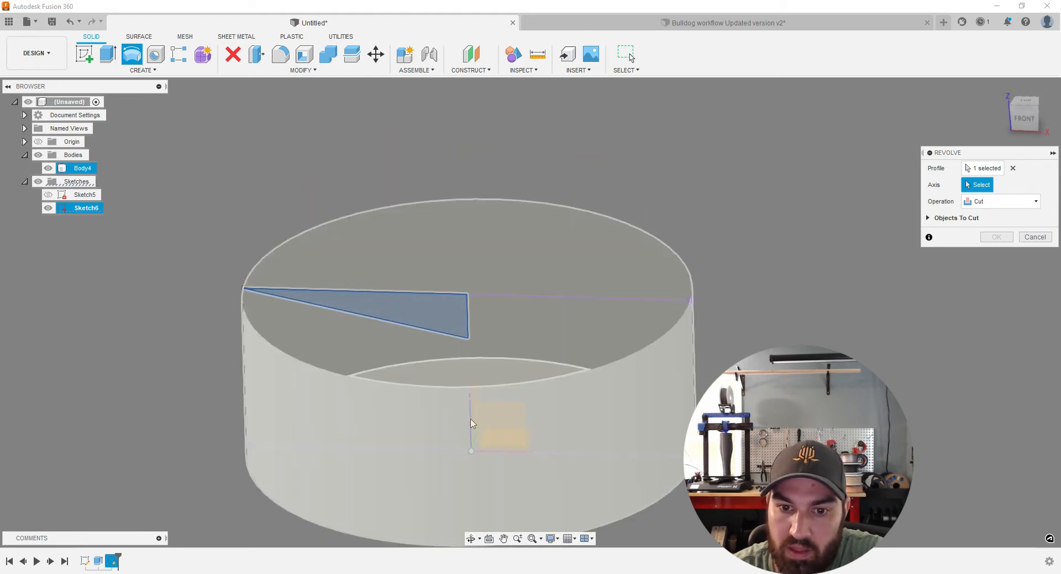
shift+middle_drag(474, 326, 471, 311)
scroll(477, 310, up, 1)
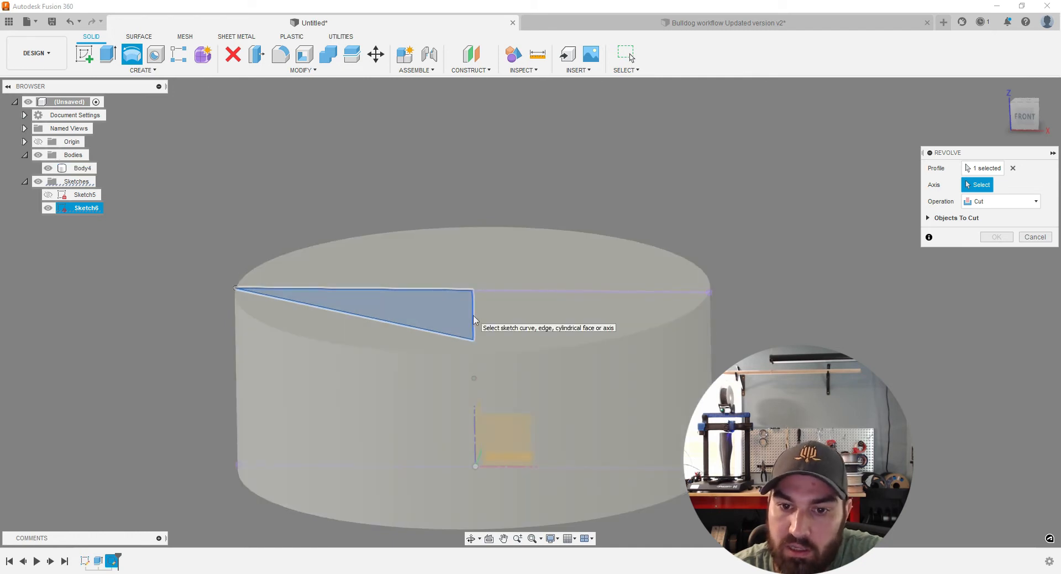
scroll(474, 319, up, 1)
click(472, 316)
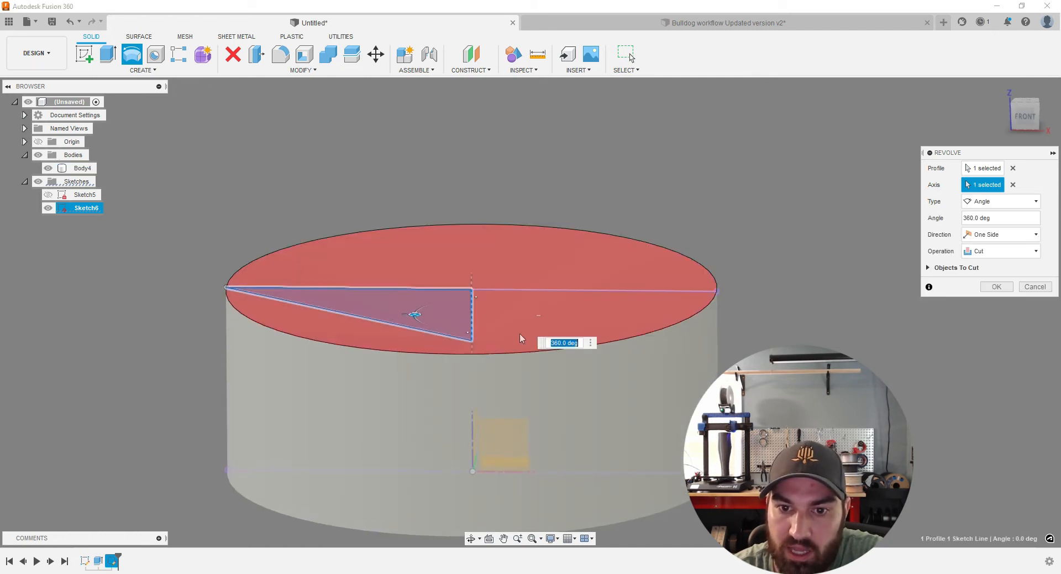
Step: Set the revolve angle to 360 degrees and apply the cut to form the conical recess
shift+middle_drag(636, 419, 623, 382)
scroll(623, 382, down, 1)
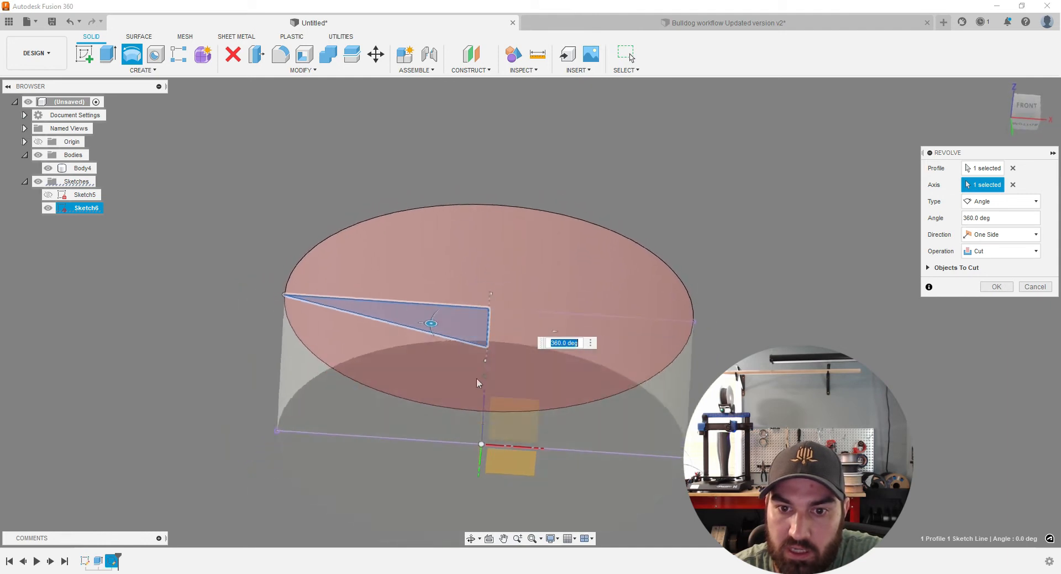
shift+middle_drag(476, 377, 559, 320)
key(Return)
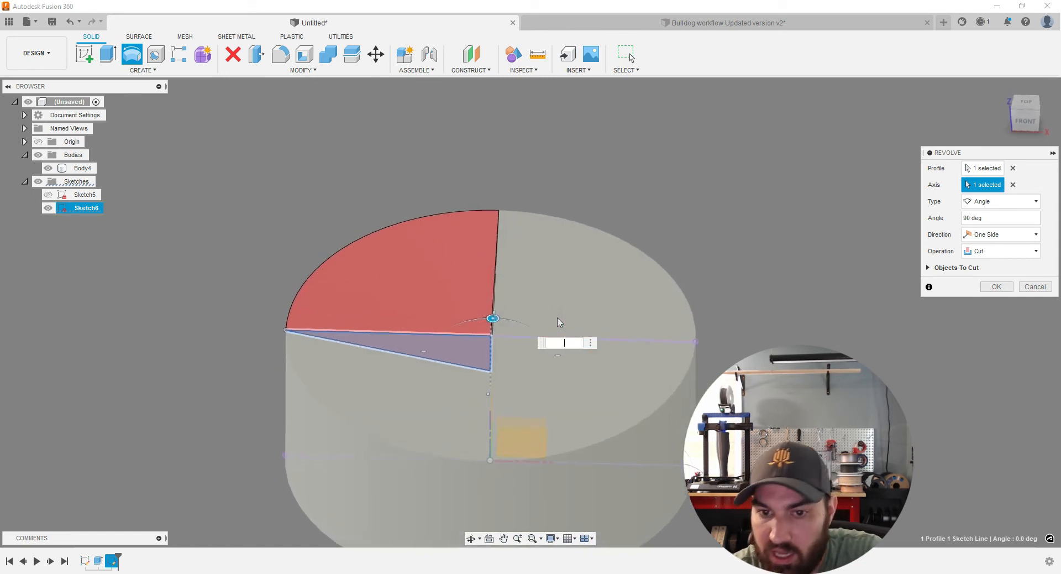
text(360)
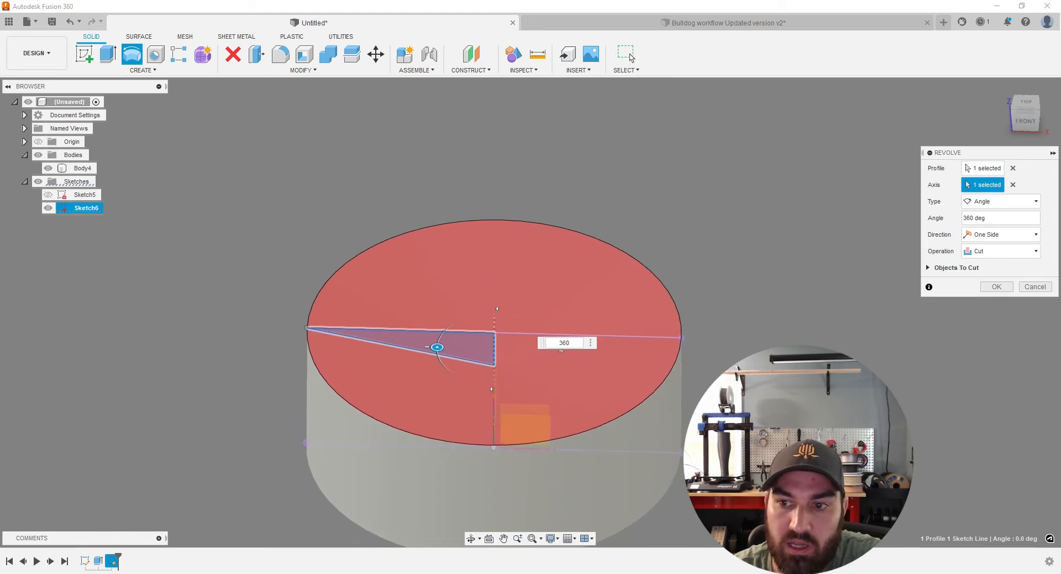
shift+middle_drag(959, 531, 959, 488)
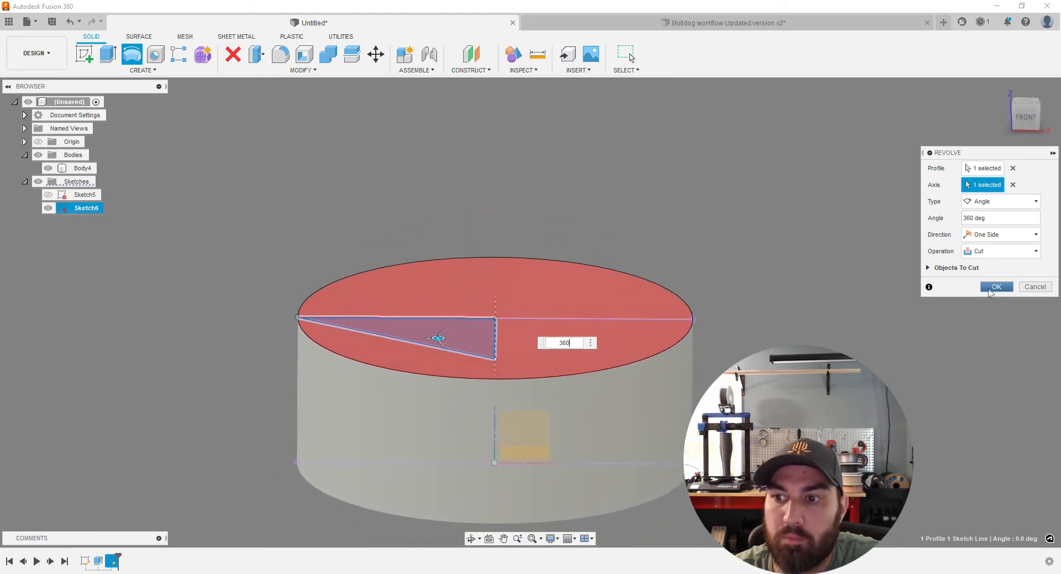
click(995, 287)
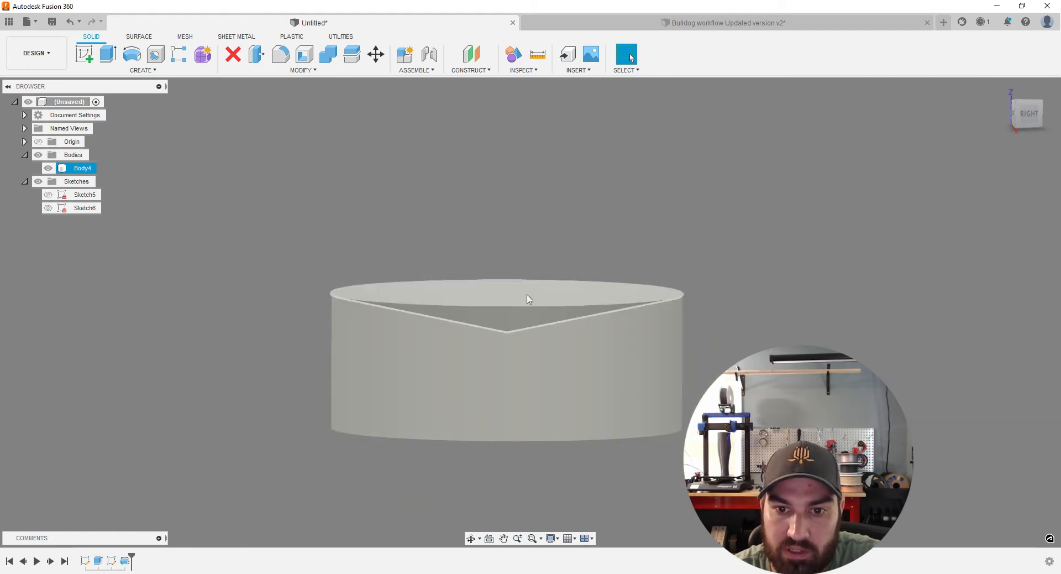
Step: Inspect the conical recess with a Section Analysis on the YZ plane, offset it by about -3 mm, and discard the analysis
click(523, 70)
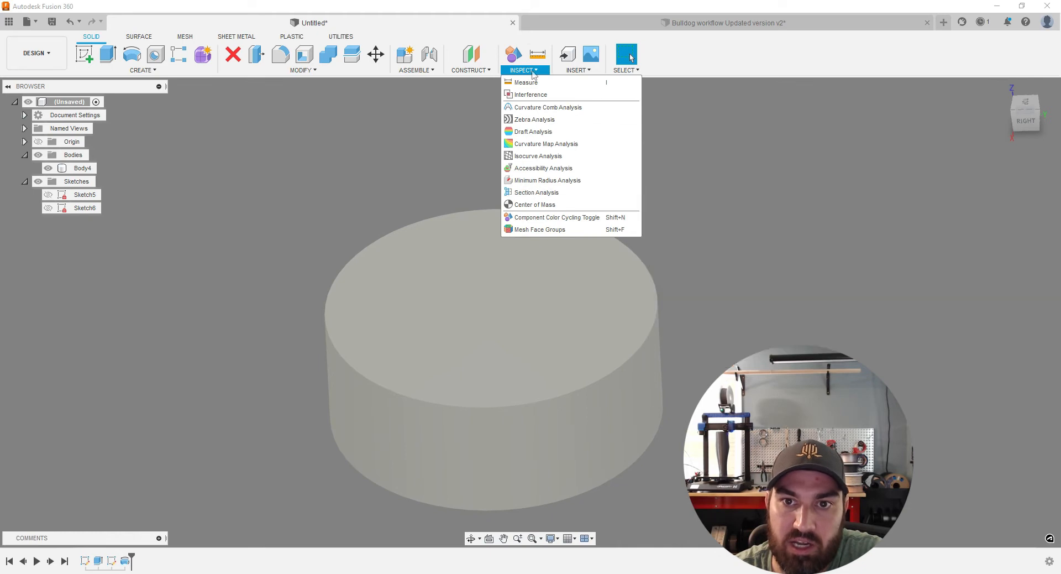
click(526, 192)
shift+middle_drag(796, 270, 504, 410)
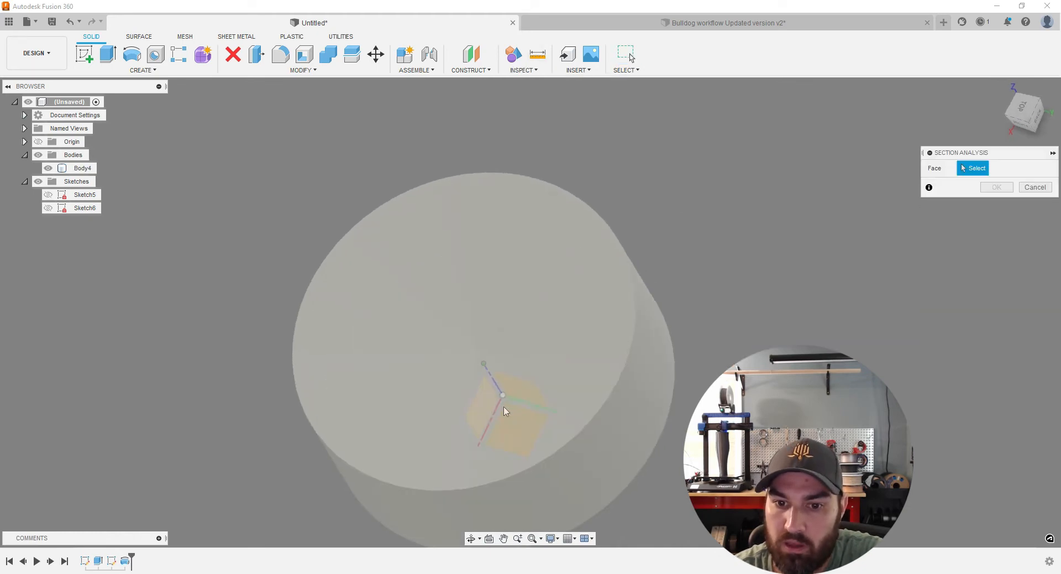
click(526, 388)
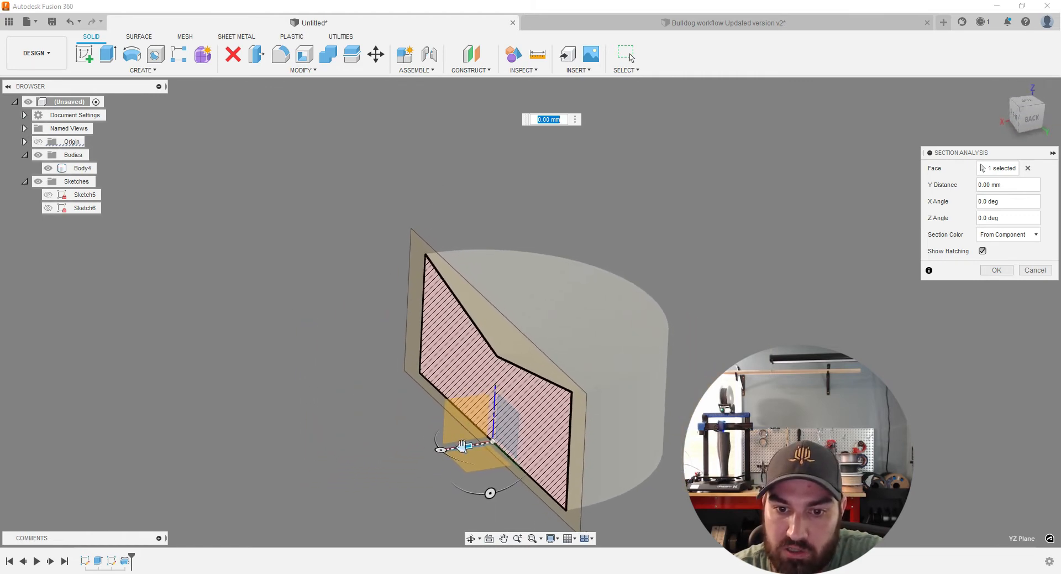
mouse_move(473, 446)
mouse_down()
mouse_move(494, 428)
mouse_move(540, 421)
mouse_move(365, 443)
mouse_move(472, 431)
mouse_up()
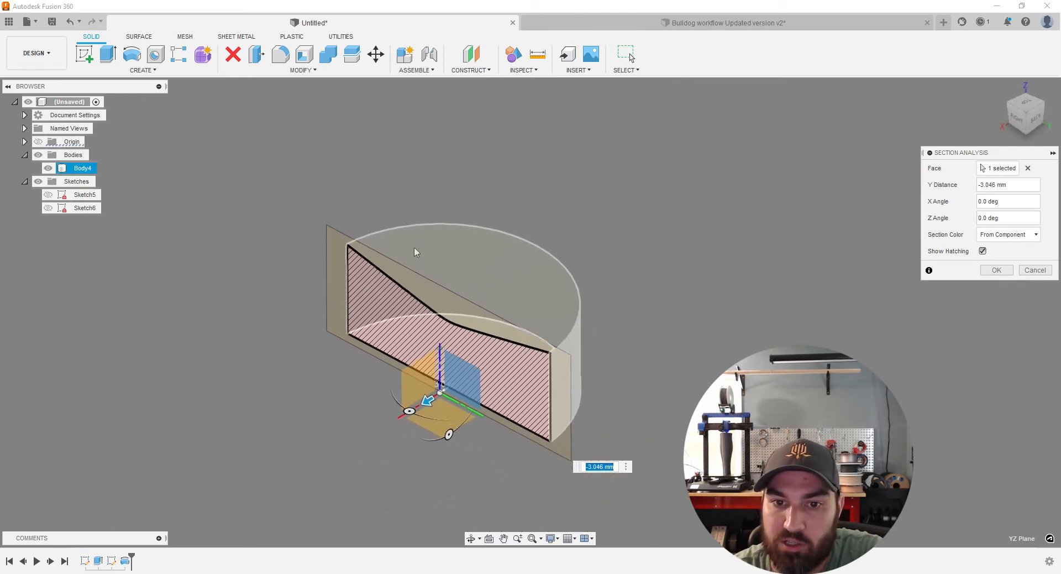
click(1035, 271)
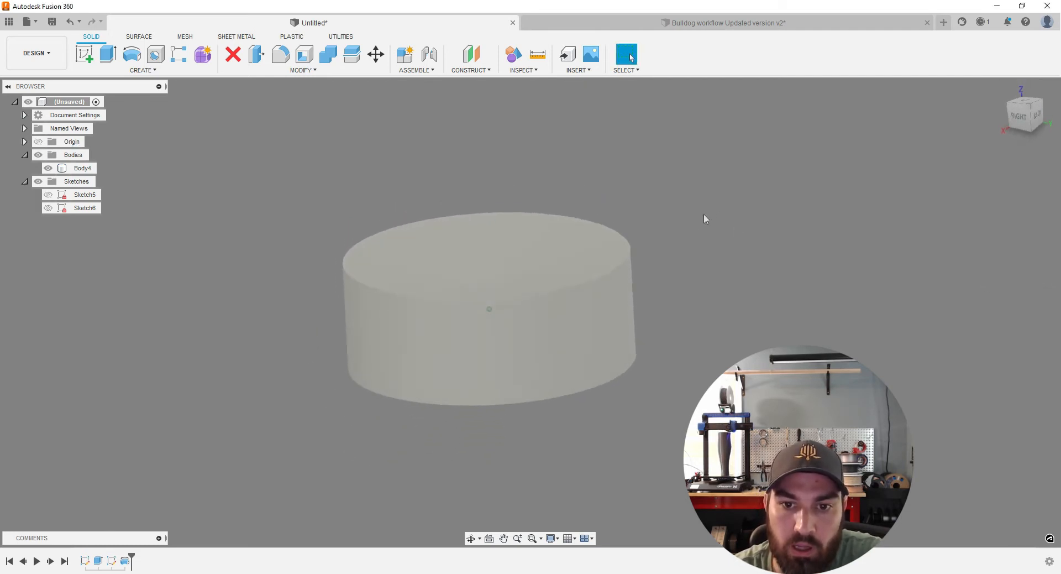
Step: Hide the cylinder body and open the base sketch with its 65 mm circle for editing
right_click(75, 168)
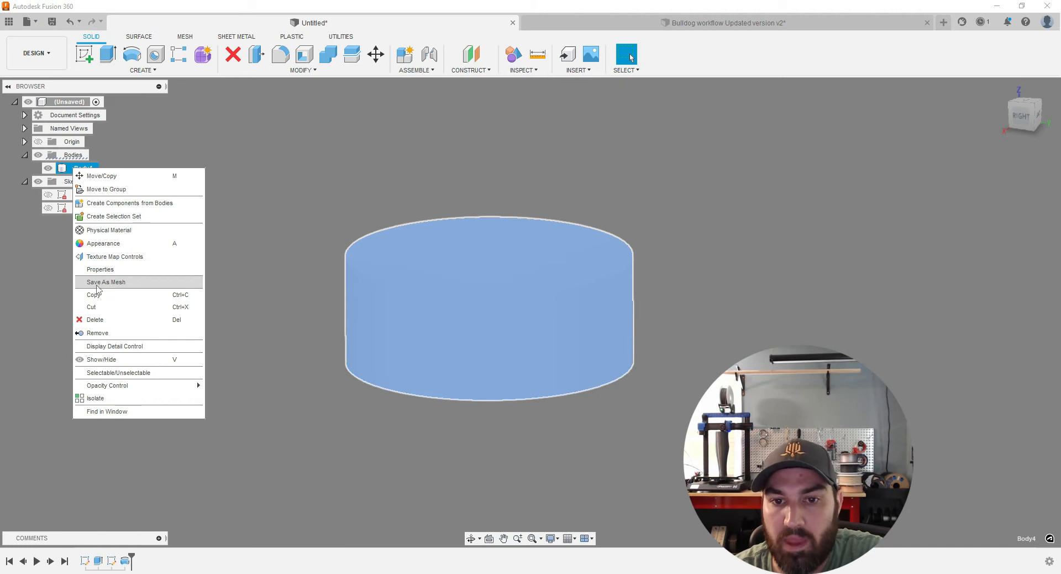
click(360, 190)
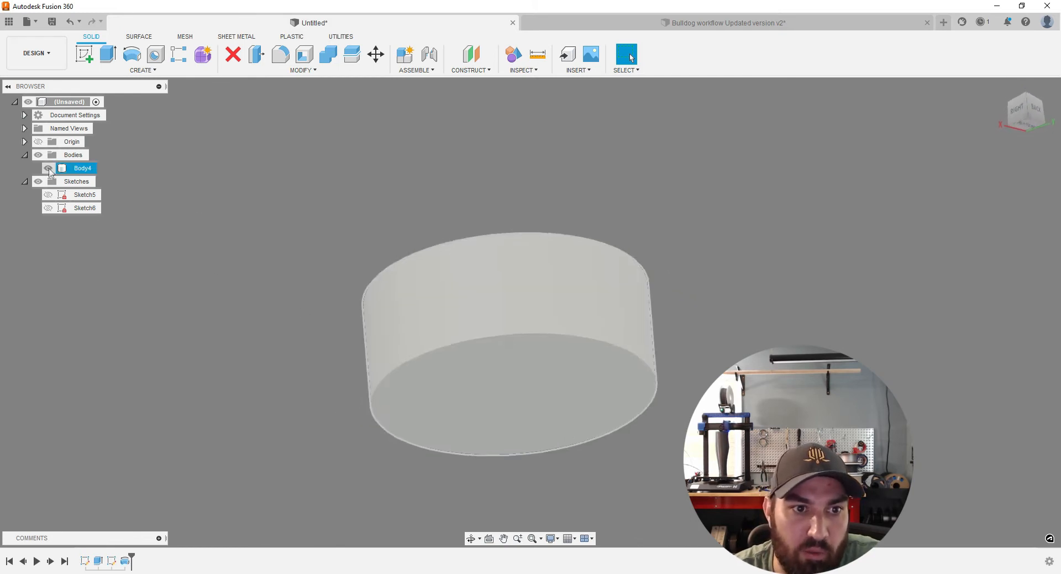
click(47, 169)
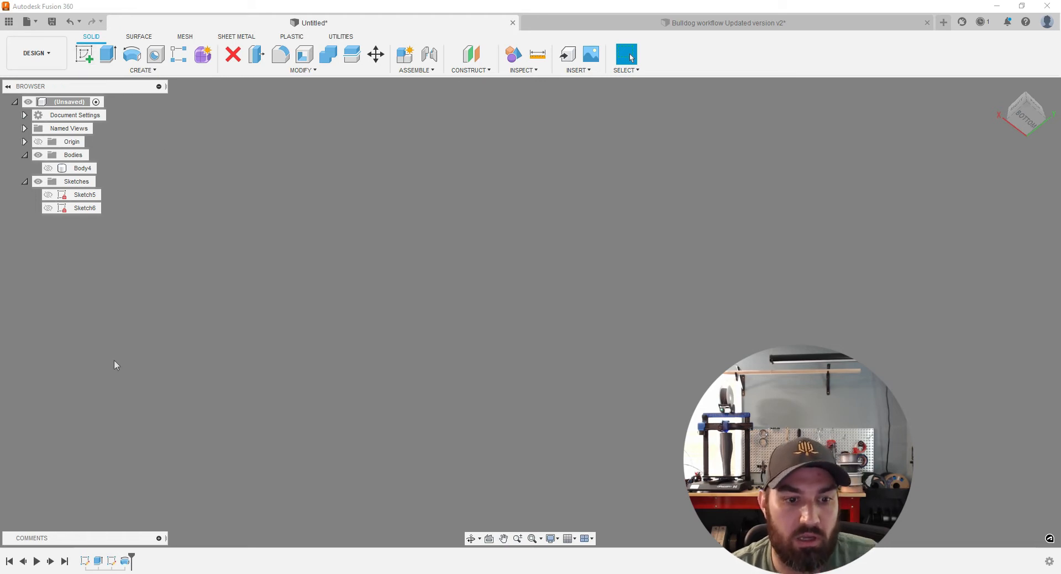
right_click(85, 560)
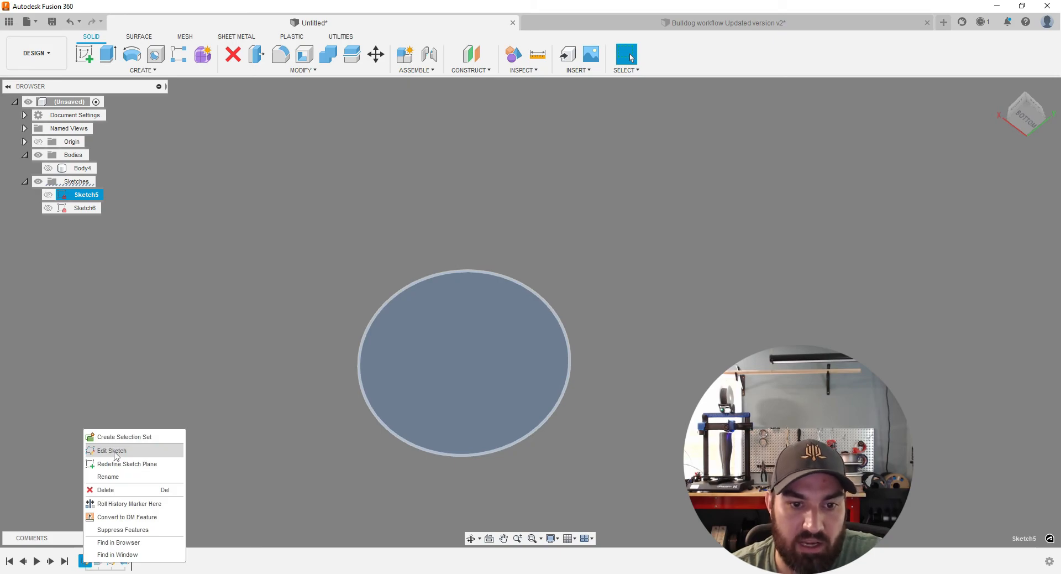
click(115, 452)
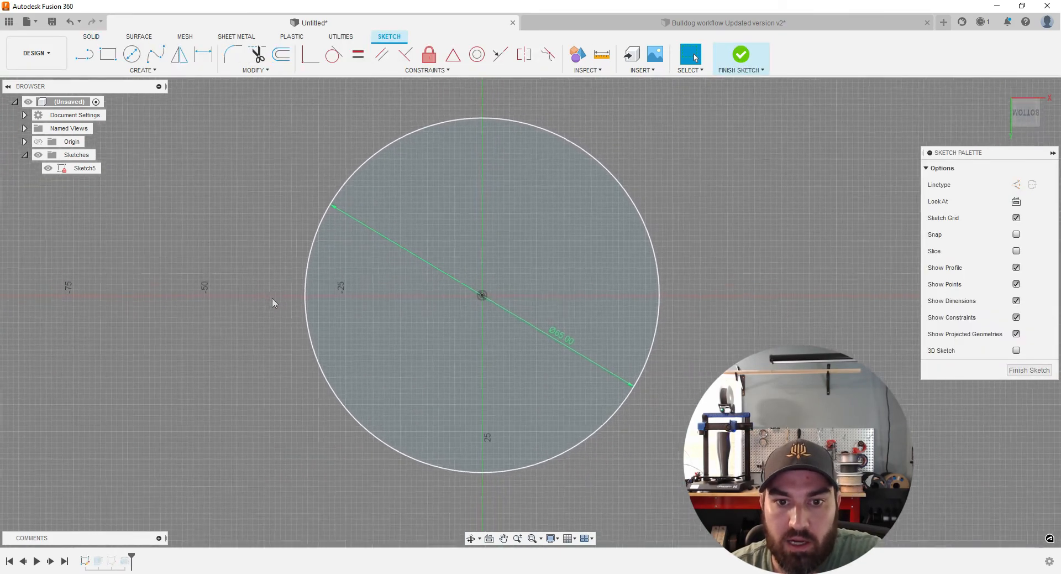
Step: Draw a 66 mm diameter circle centred on the origin, concentric with the 65 mm base circle
key(c)
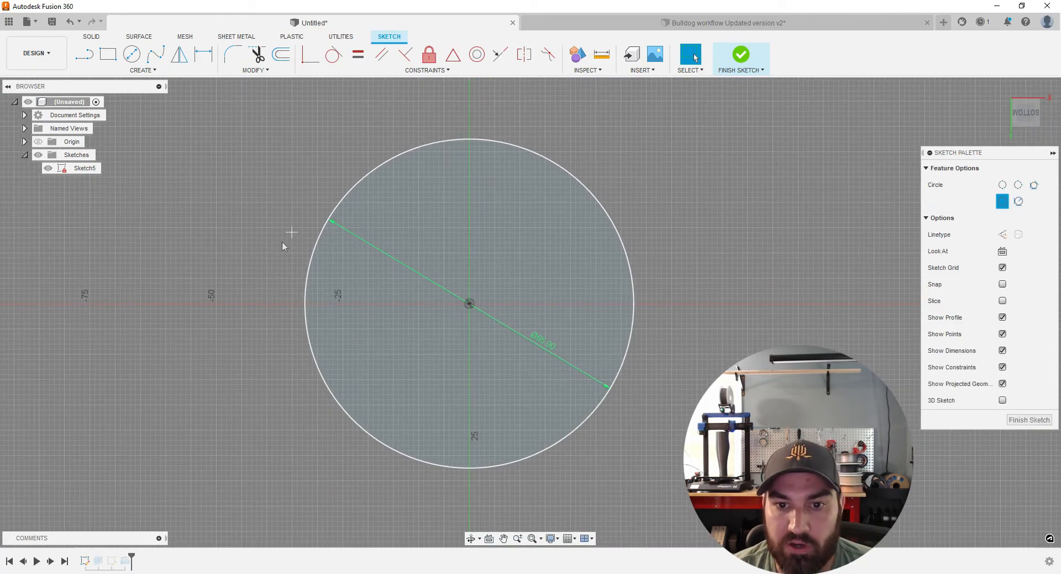
click(469, 303)
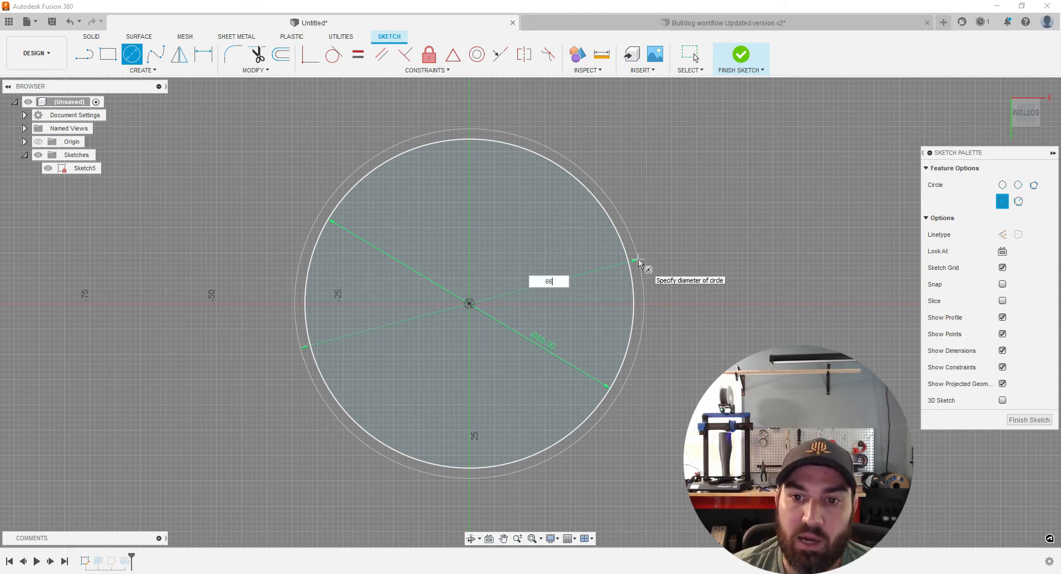
key(Tab)
key(Return)
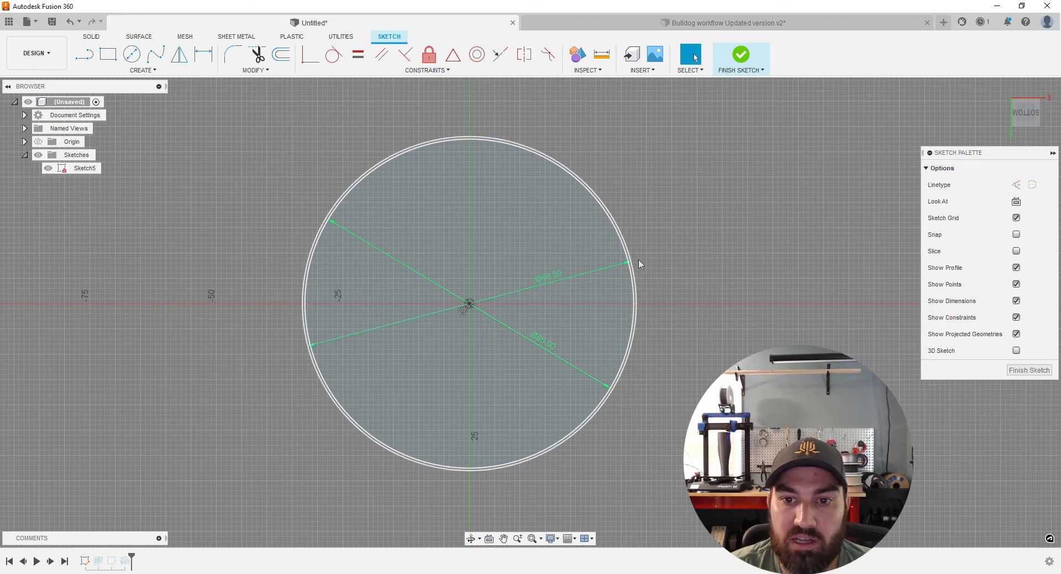
scroll(639, 260, down, 1)
scroll(639, 262, up, 1)
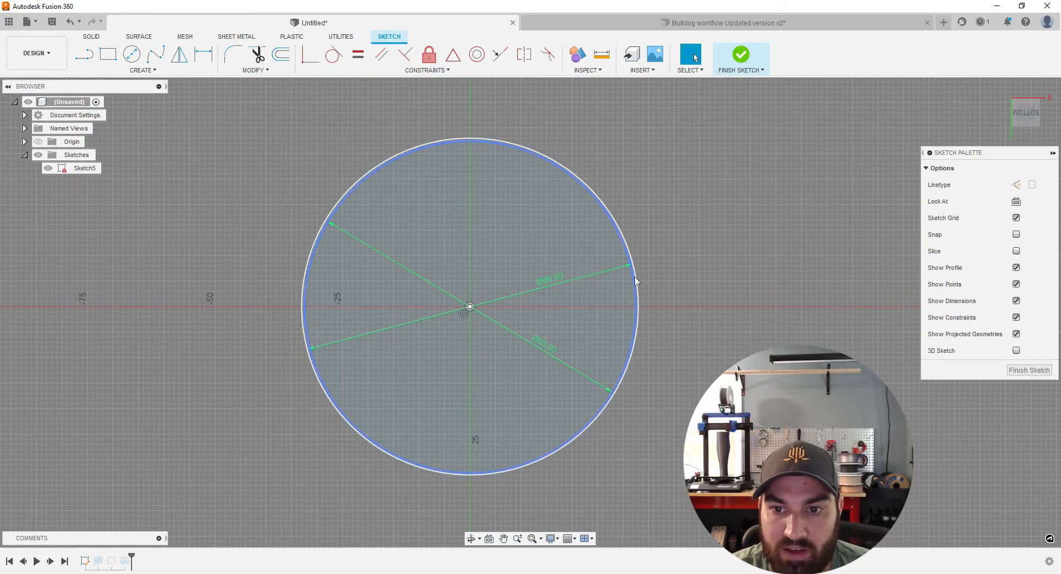
scroll(471, 296, up, 1)
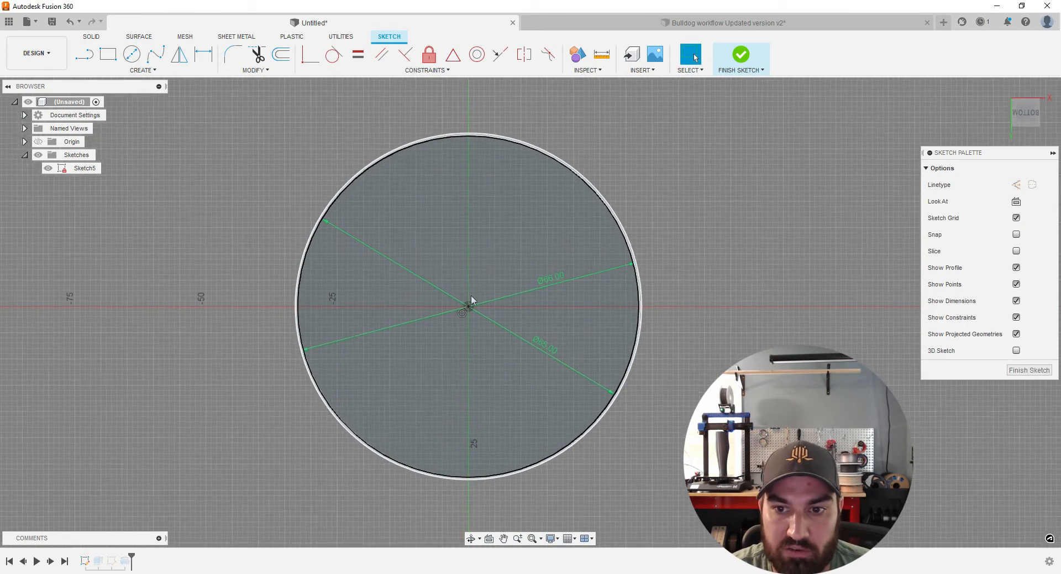
scroll(619, 308, down, 1)
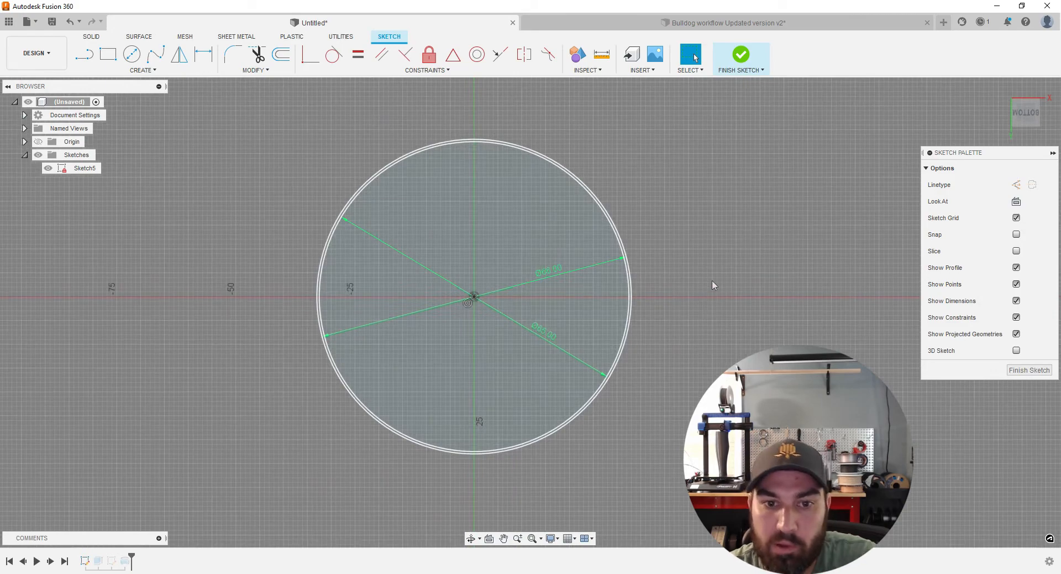
scroll(724, 290, up, 1)
scroll(730, 293, up, 1)
scroll(734, 286, down, 1)
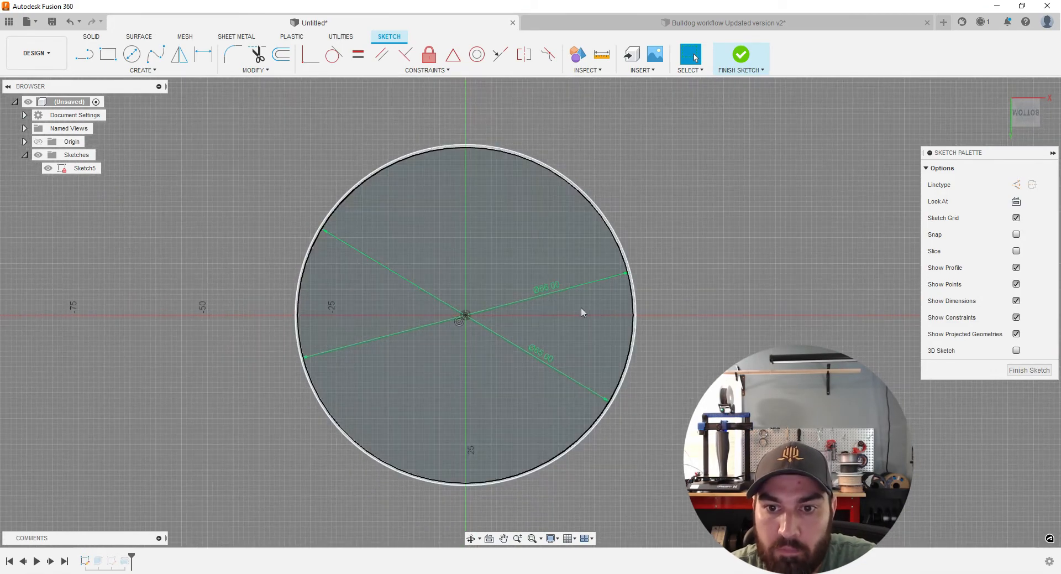
Step: Set the outer circle's diameter to 66.5 mm and check its gap to the base circle
double_click(547, 292)
text(66)
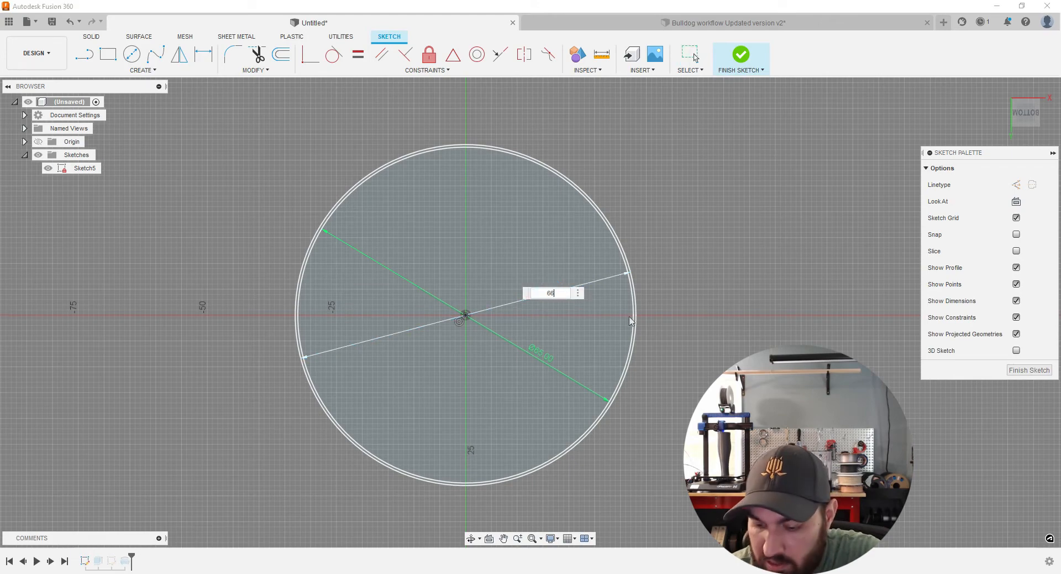
text(.5)
key(Return)
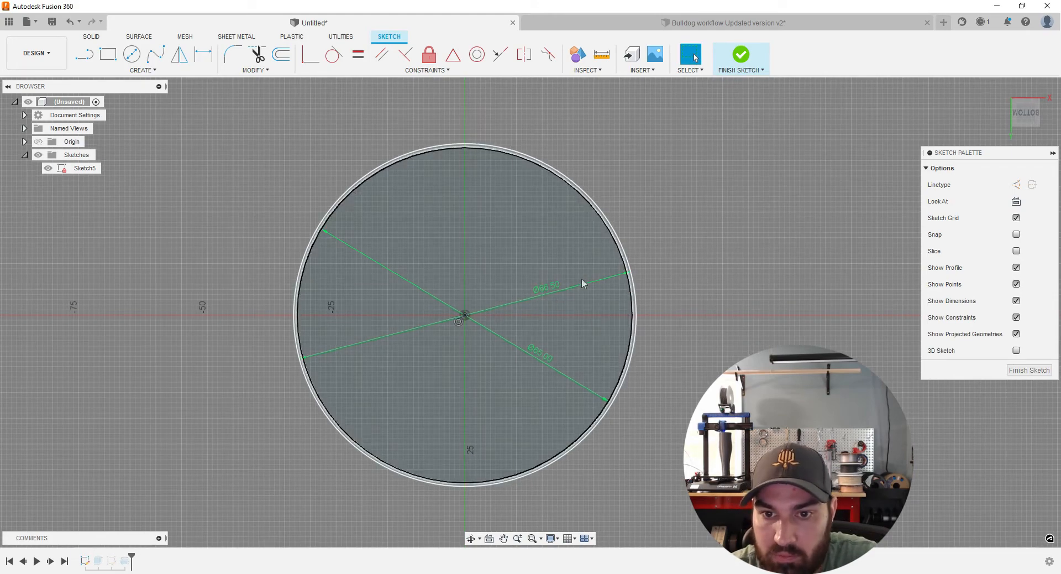
scroll(683, 261, up, 1)
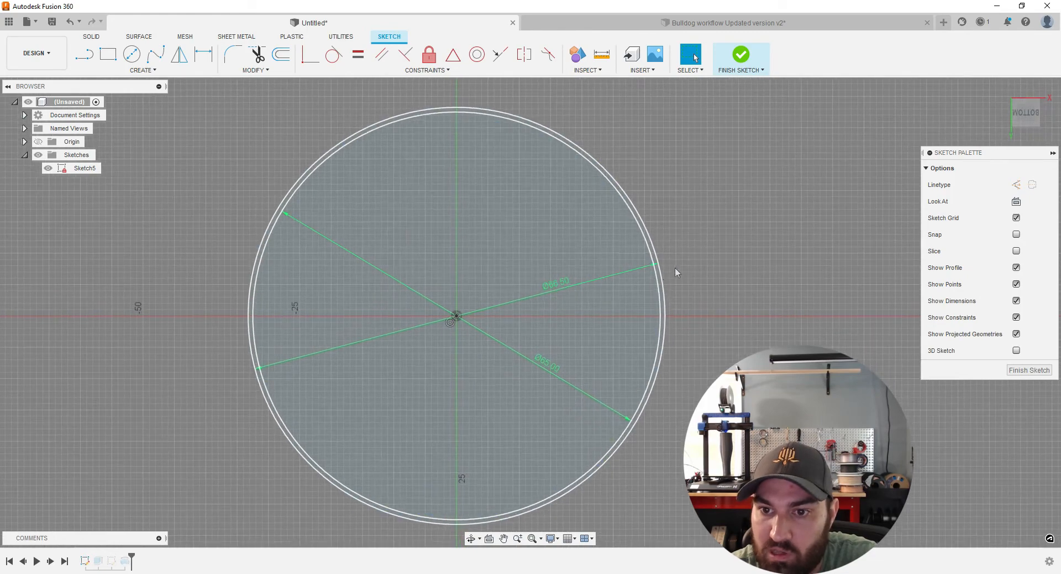
scroll(667, 282, down, 1)
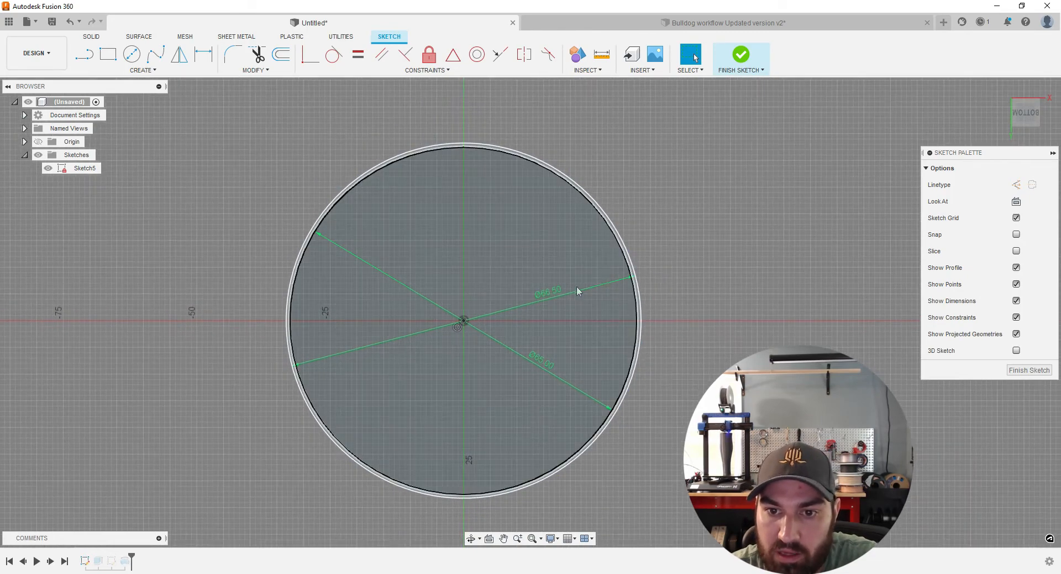
Step: Set the outer circle's diameter to 66 mm
double_click(567, 293)
text(66)
key(Return)
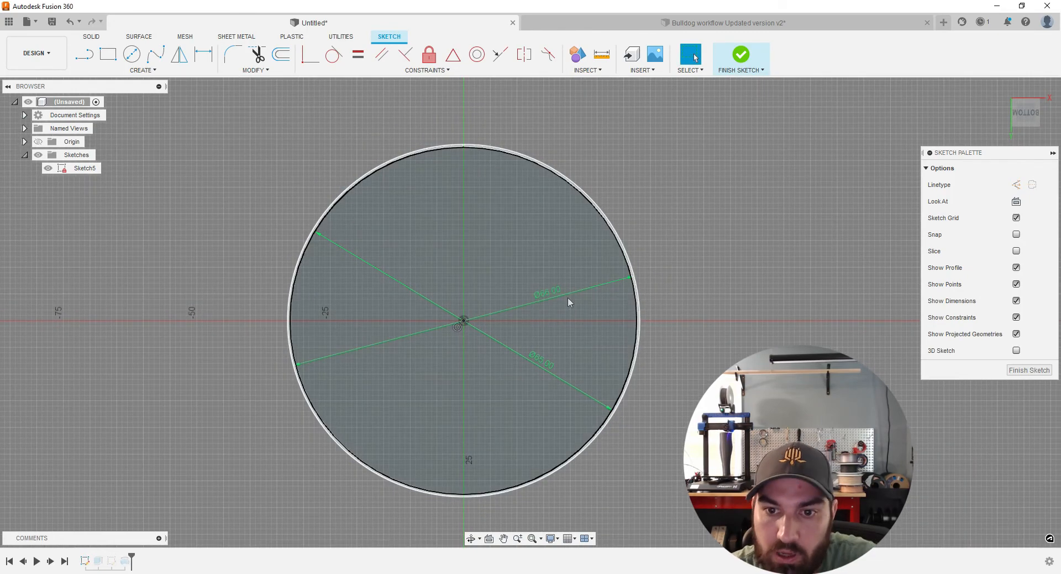
scroll(762, 272, up, 2)
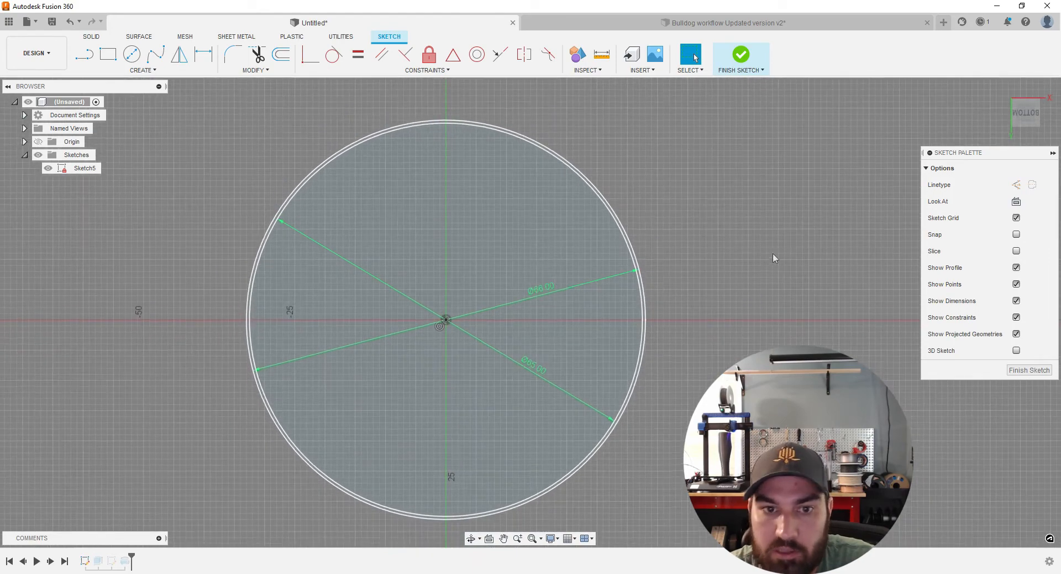
middle_drag(780, 231, 780, 238)
scroll(266, 182, up, 1)
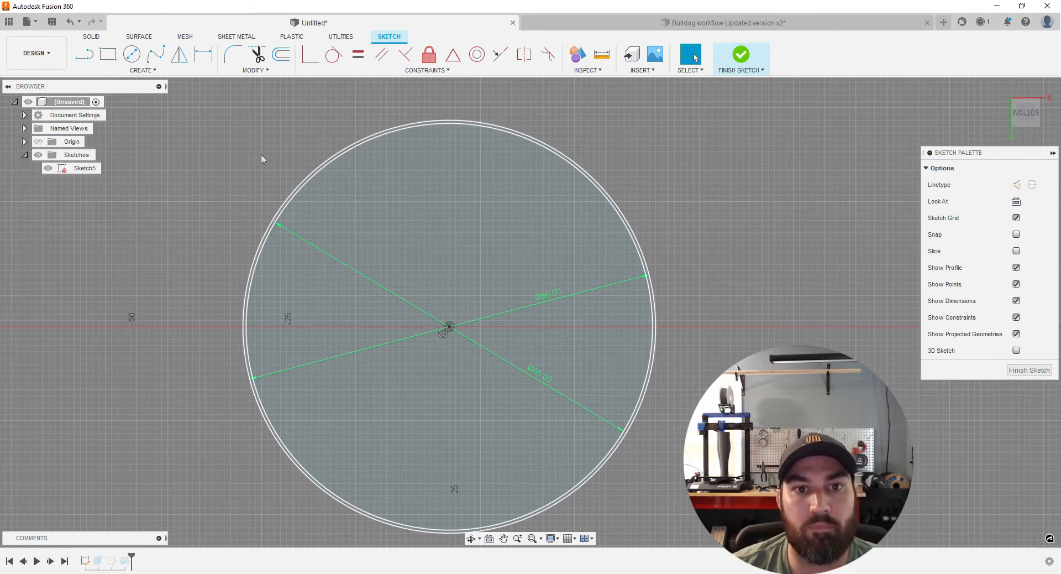
Step: Offset the 66 mm circle outward by 4 mm to outline the ring wall
click(282, 62)
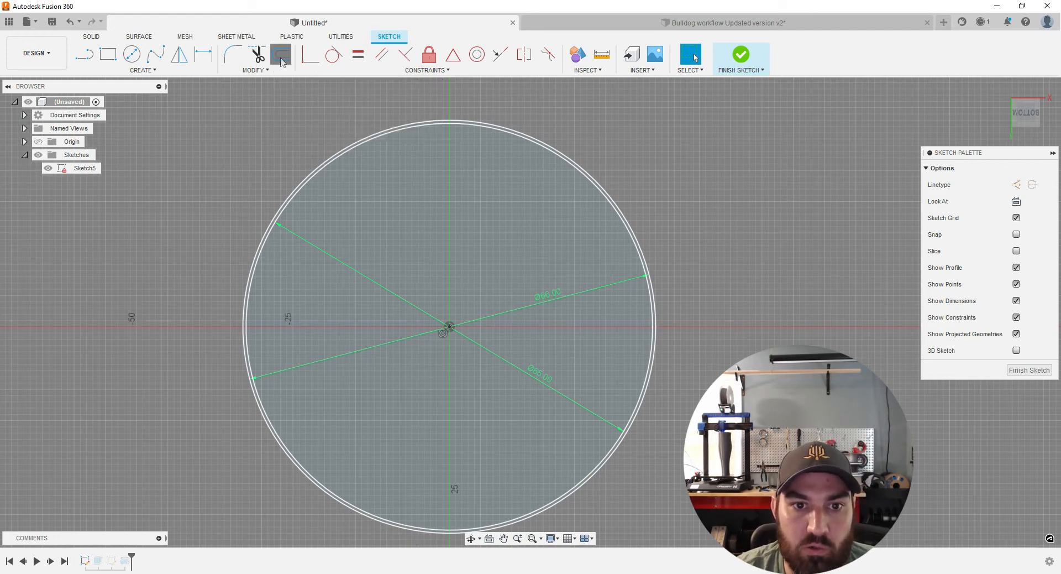
click(292, 191)
drag(286, 188, 269, 171)
text(4)
key(Return)
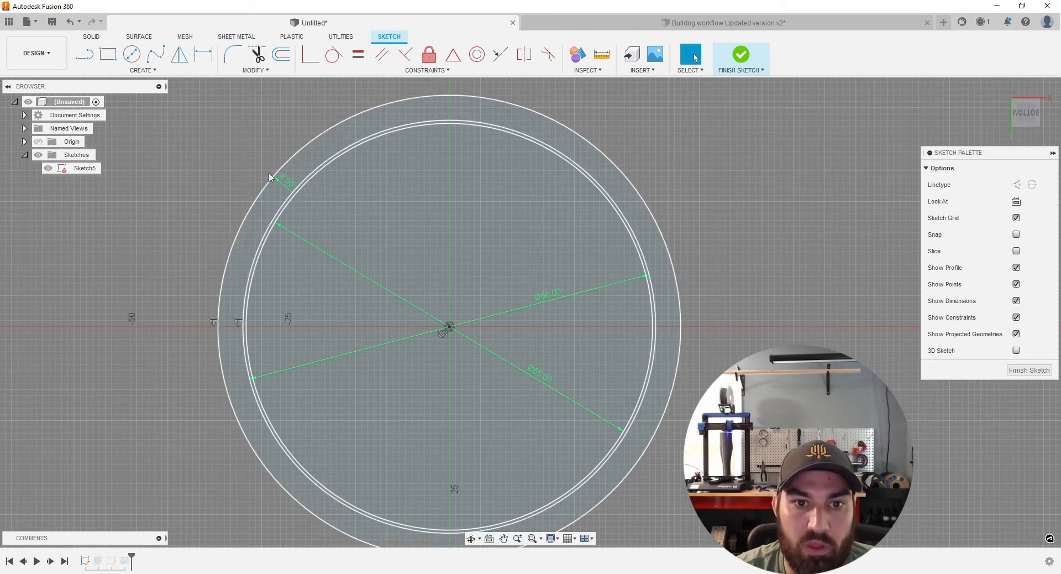
click(281, 54)
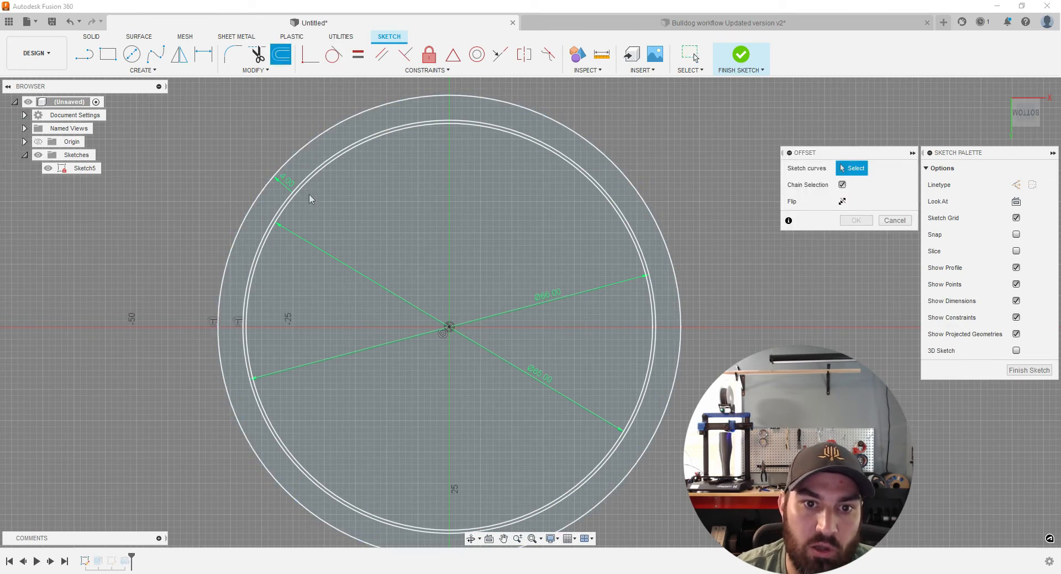
click(302, 198)
mouse_move(293, 190)
mouse_down()
mouse_move(316, 208)
mouse_move(299, 189)
mouse_up()
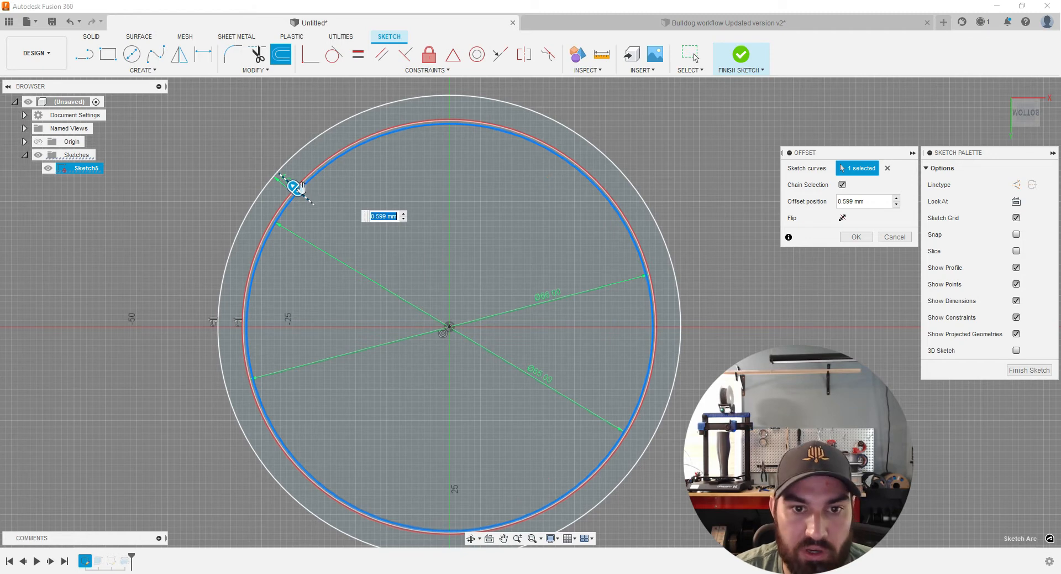
key(Return)
click(280, 55)
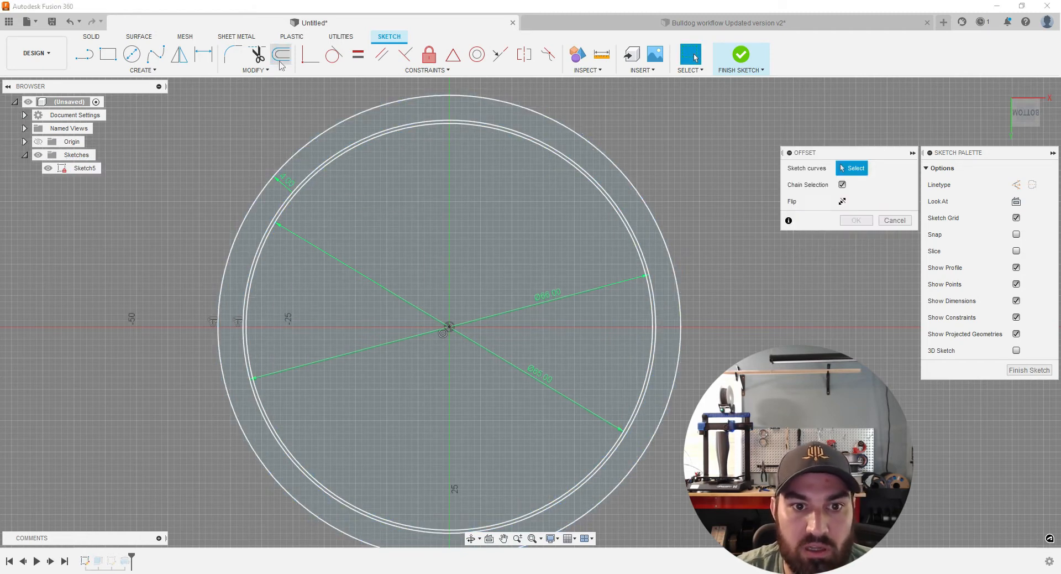
click(288, 171)
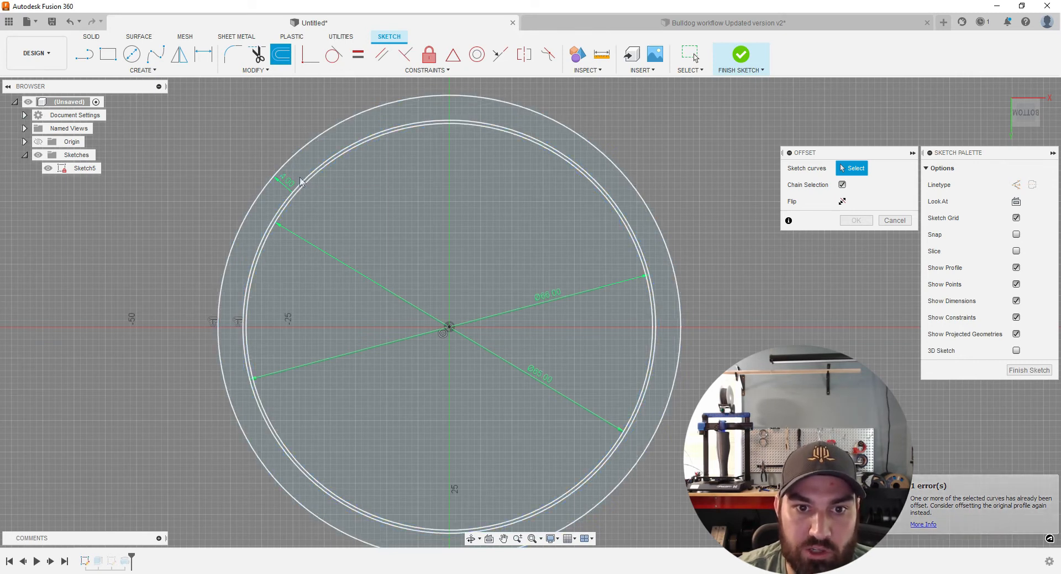
key(Escape)
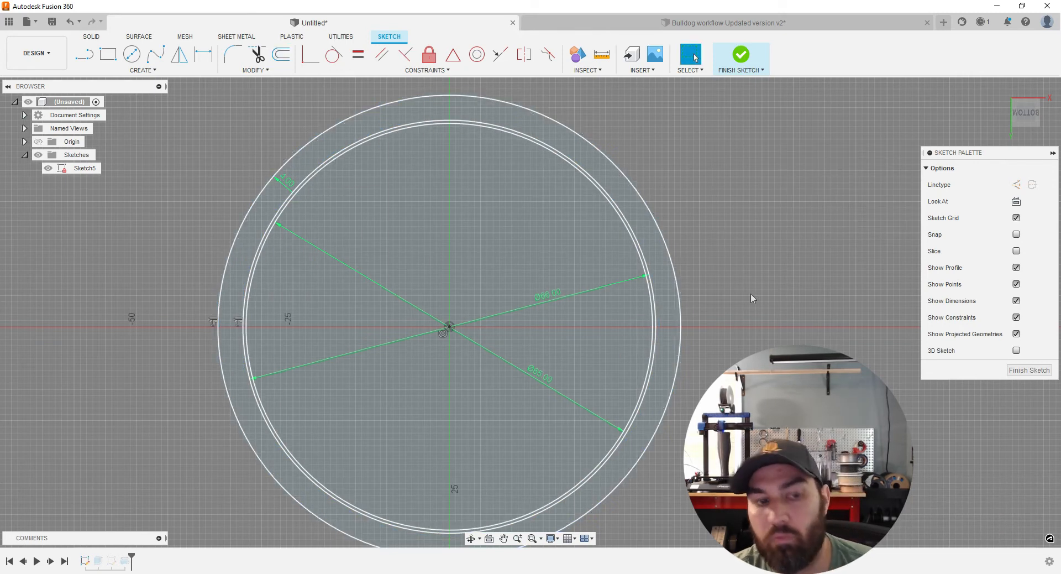
Step: Finish the base sketch and make its concentric circles visible in the model
scroll(772, 291, down, 3)
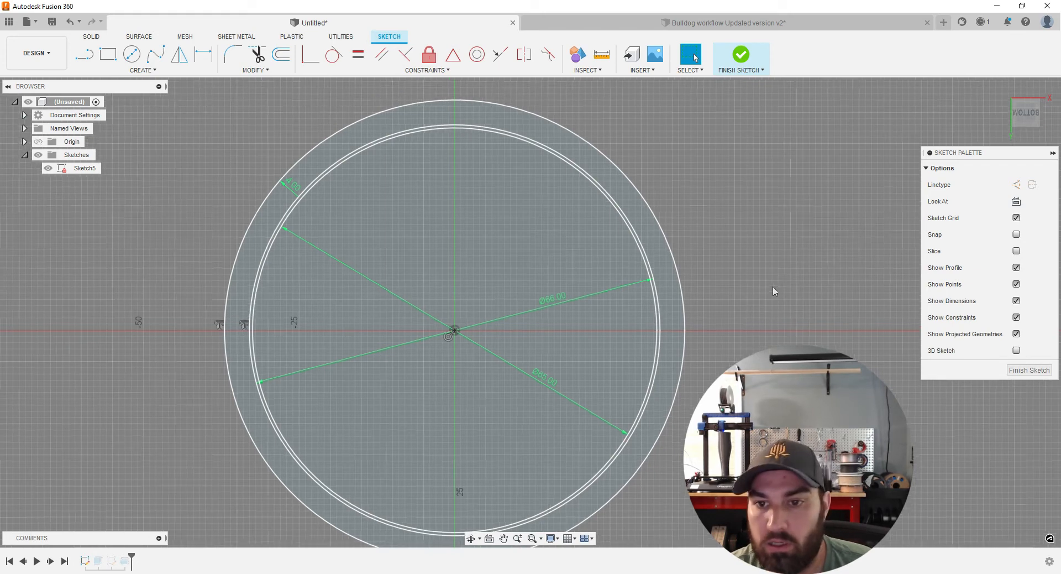
click(1007, 371)
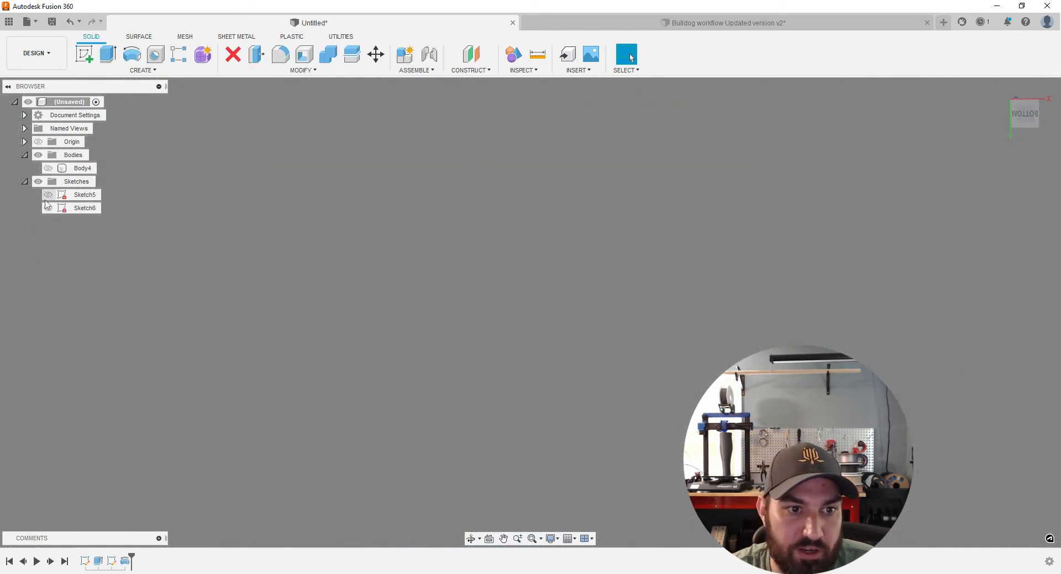
click(48, 195)
shift+middle_drag(161, 313, 186, 316)
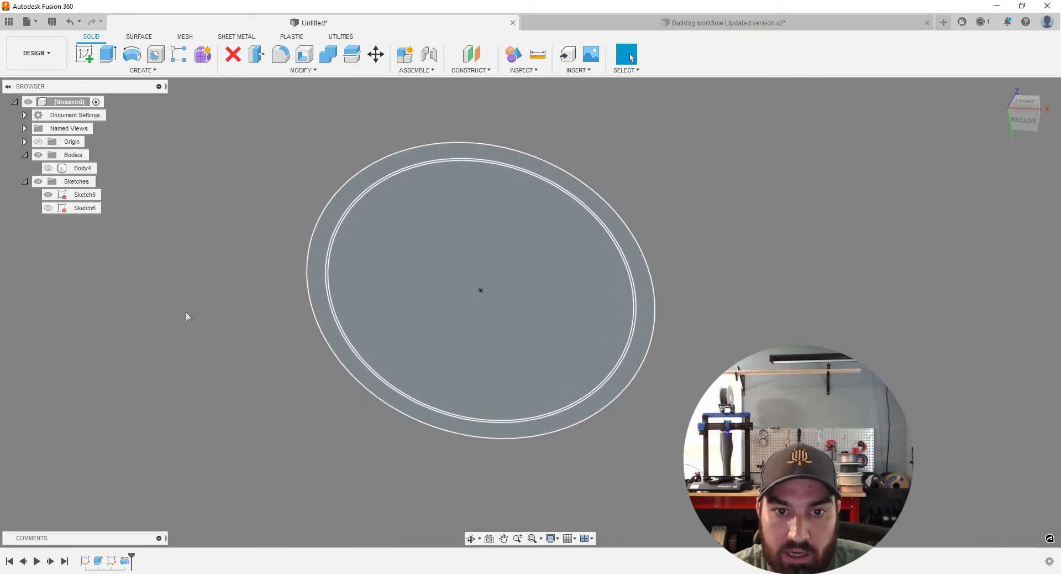
click(48, 195)
click(48, 196)
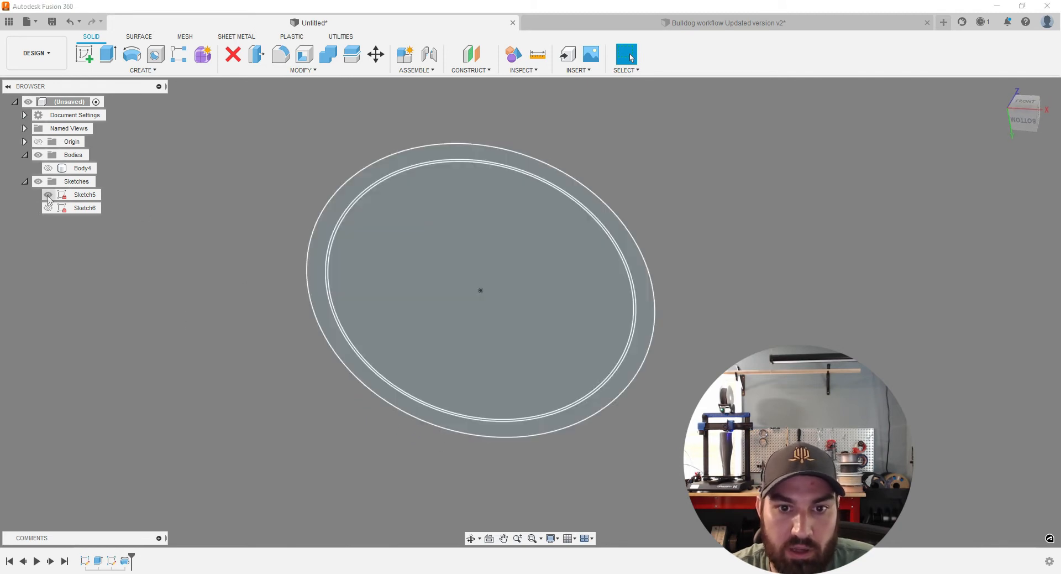
shift+middle_drag(433, 276, 241, 326)
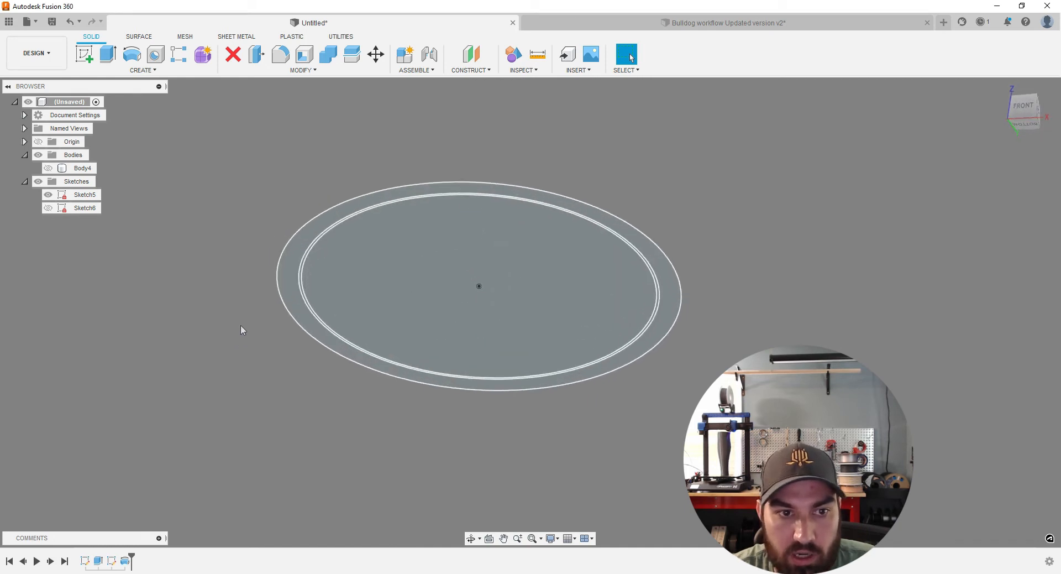
Step: Show the cylinder body briefly to compare it with the ring sketch, and hide it again
click(48, 168)
shift+middle_drag(183, 166, 279, 177)
click(48, 168)
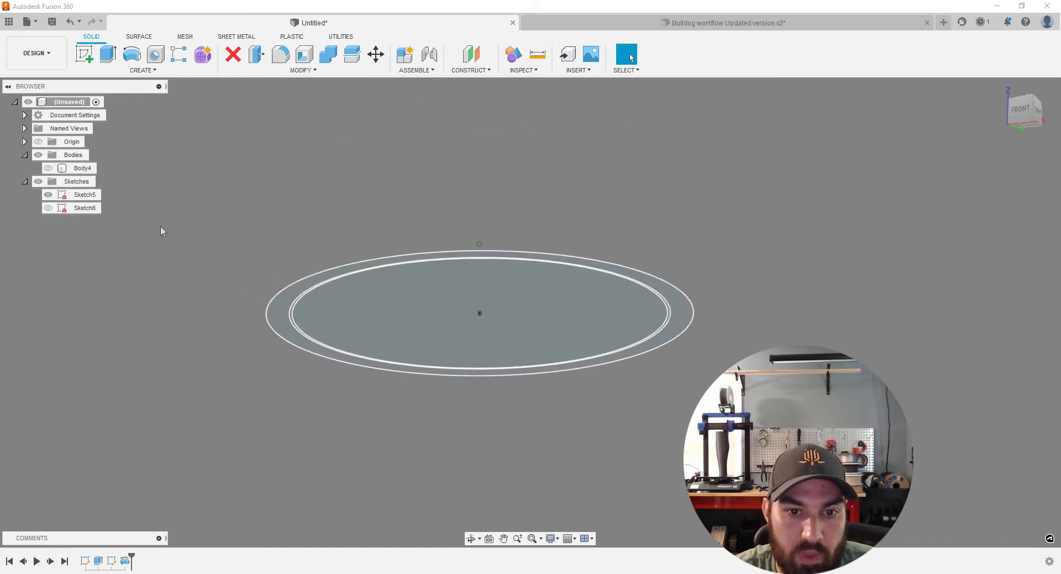
Step: Extrude all three concentric profiles of the ring sketch by -5 mm as a new body to form the base
click(223, 275)
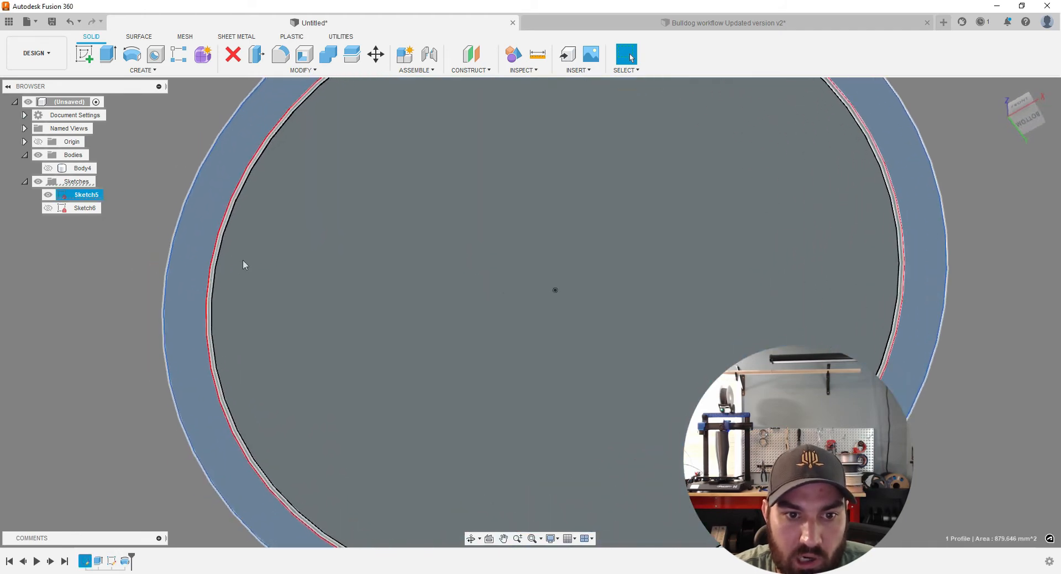
click(243, 264)
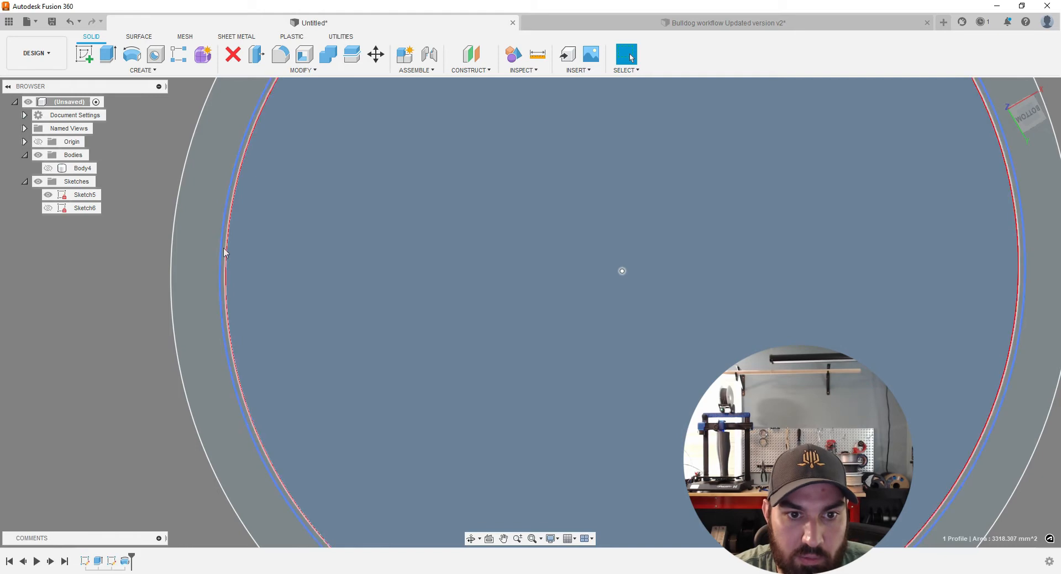
click(224, 250)
scroll(193, 246, down, 2)
key(e)
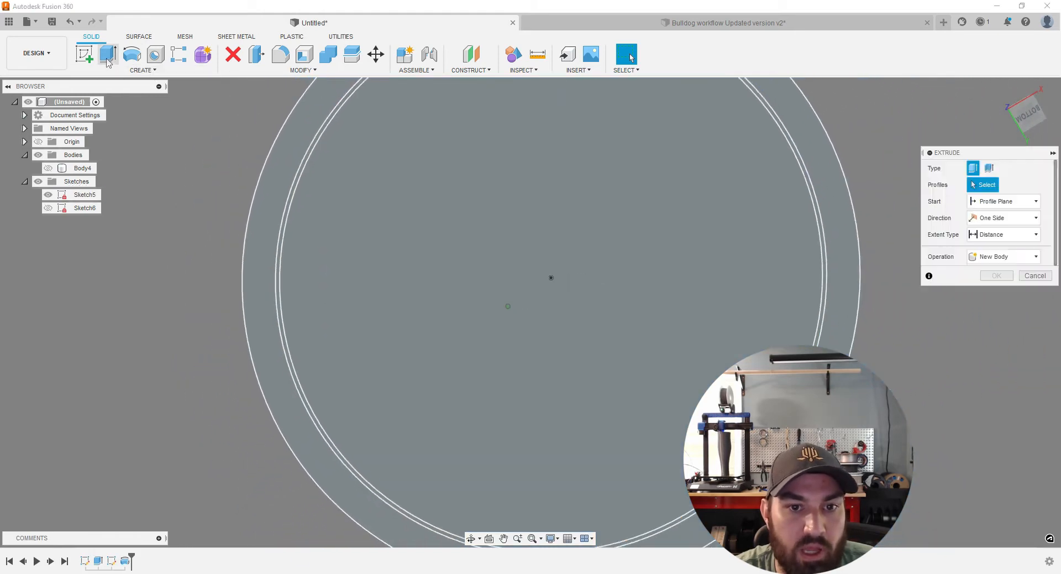
scroll(153, 233, up, 3)
click(140, 223)
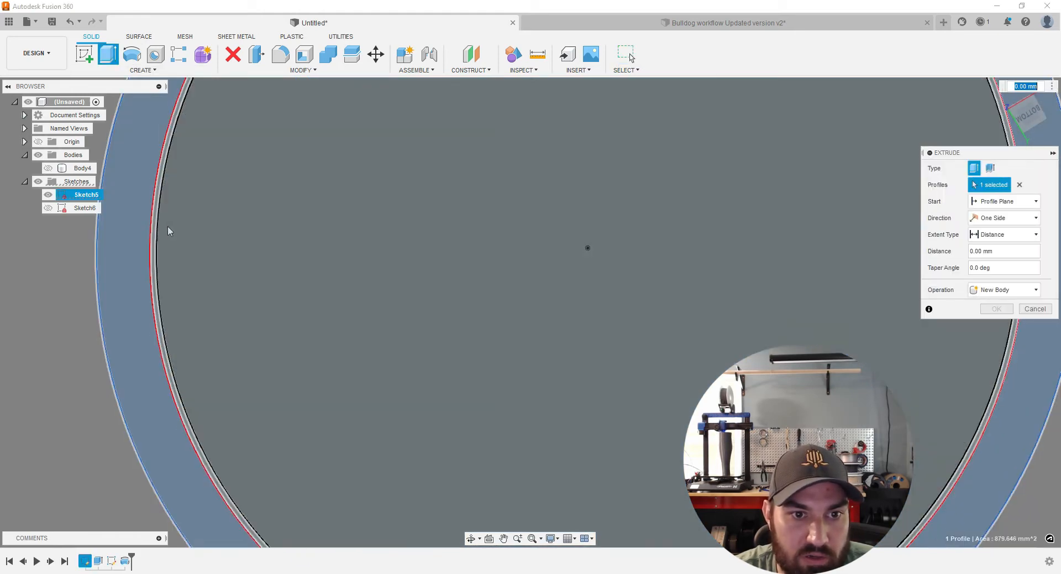
click(167, 229)
click(154, 230)
scroll(125, 337, down, 5)
shift+middle_drag(689, 160, 517, 330)
drag(518, 330, 520, 346)
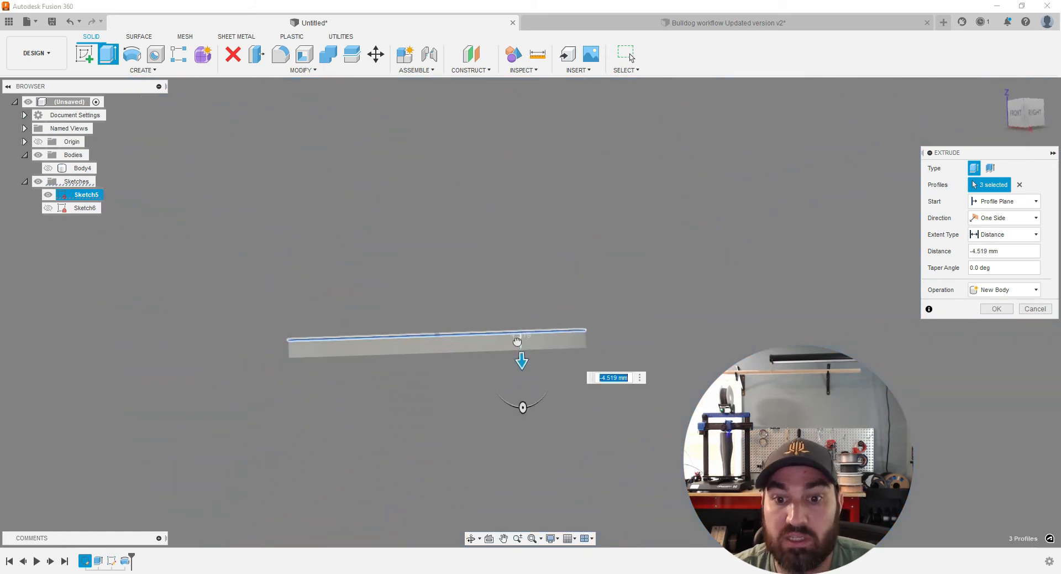
text(-5)
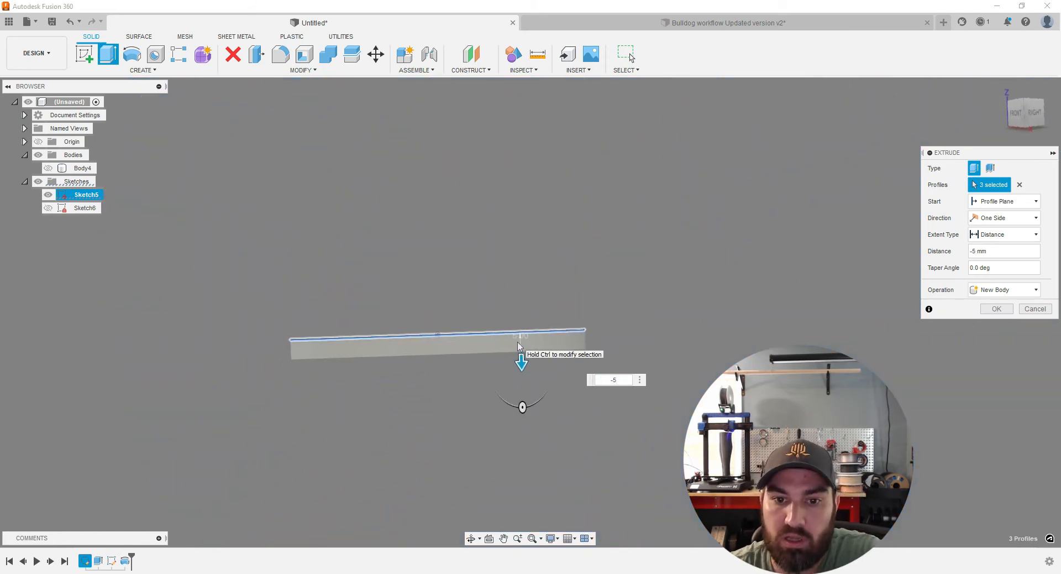
key(Return)
Step: Extrude the outer ring profile 25 mm upward and join it to the base as the wall
shift+middle_drag(520, 346, 417, 389)
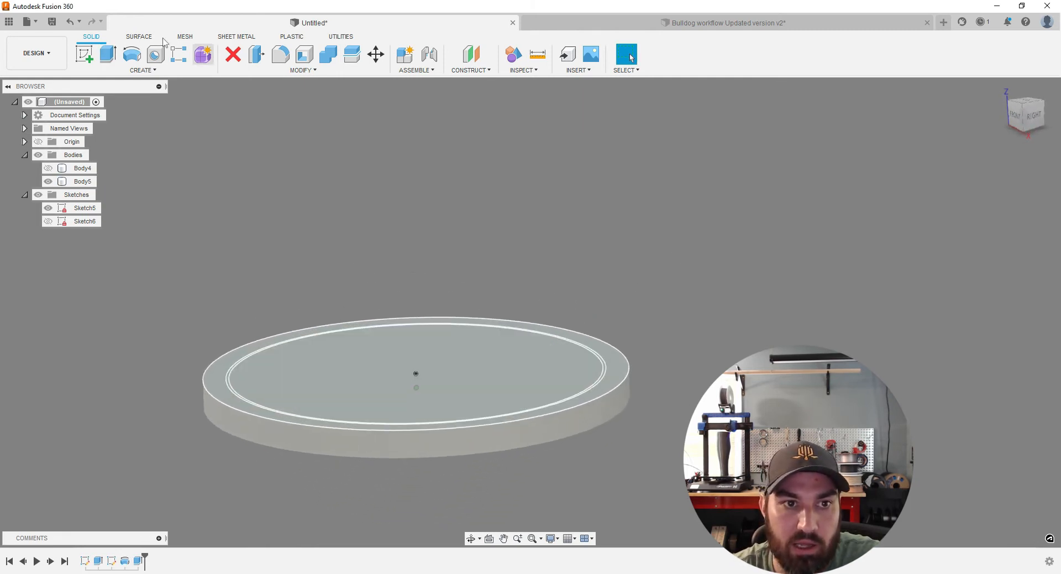
key(e)
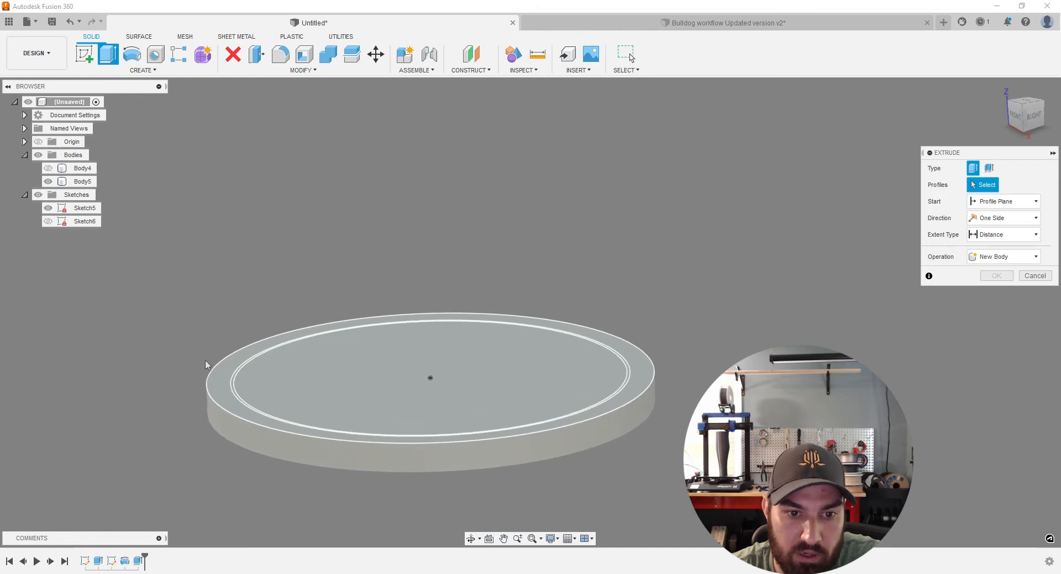
click(222, 383)
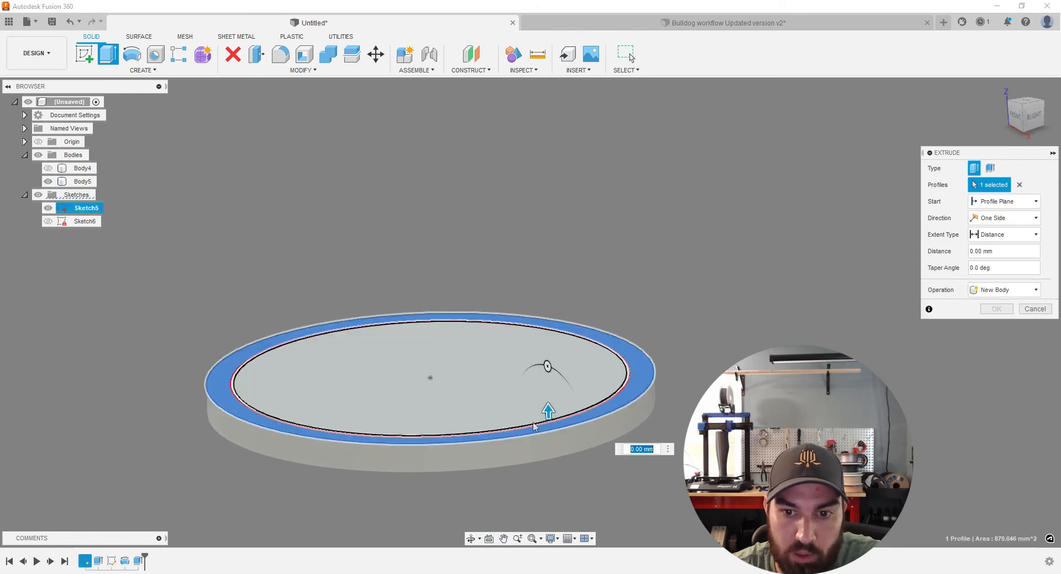
drag(547, 412, 545, 361)
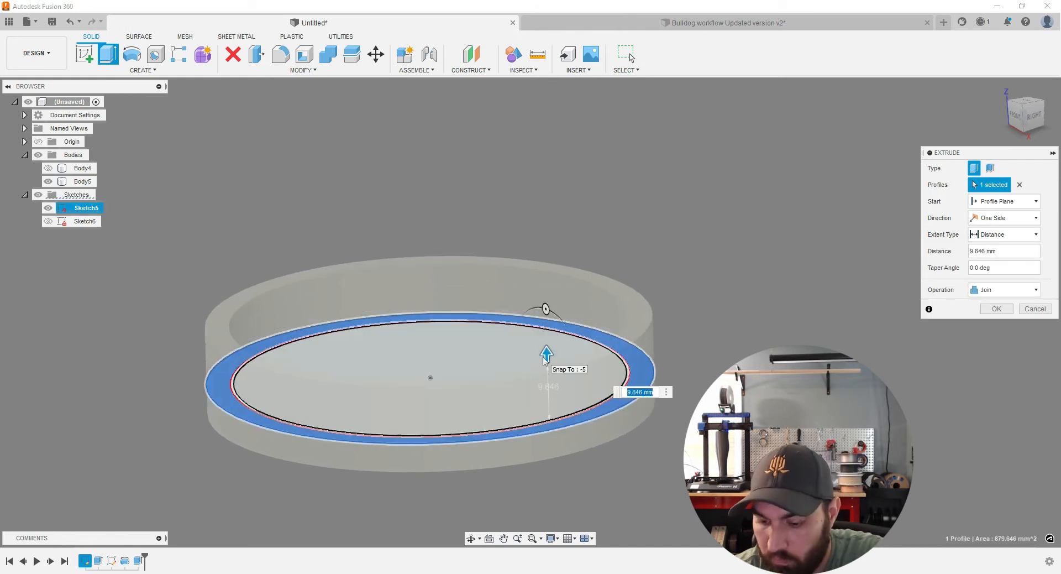
key(Return)
key(Return)
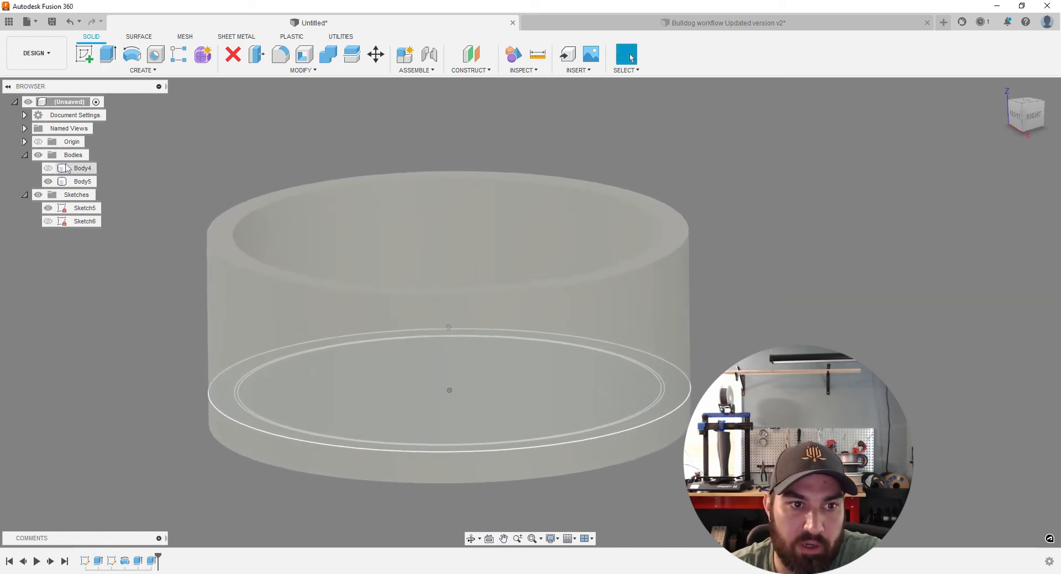
Step: Hide the ring sketch and briefly show the cylinder body to check its fit inside the ring
click(48, 168)
mouse_move(107, 255)
shift+middle_down()
mouse_move(88, 328)
mouse_move(100, 331)
shift+middle_up()
click(48, 208)
mouse_move(48, 211)
shift+middle_down()
mouse_move(258, 299)
mouse_move(159, 294)
mouse_move(138, 221)
shift+middle_up()
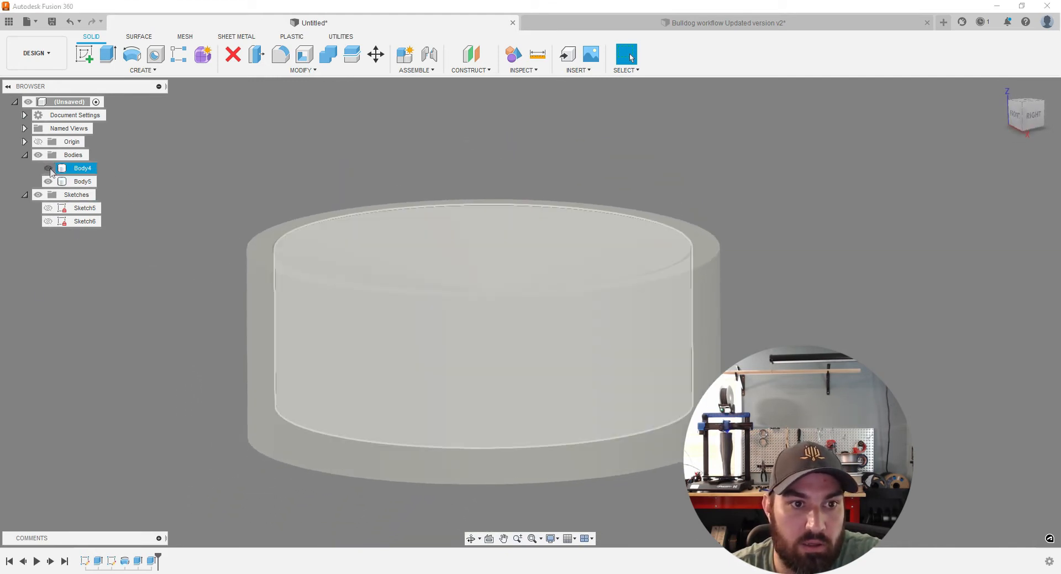
click(48, 168)
shift+middle_drag(48, 168, 167, 471)
scroll(131, 408, down, 3)
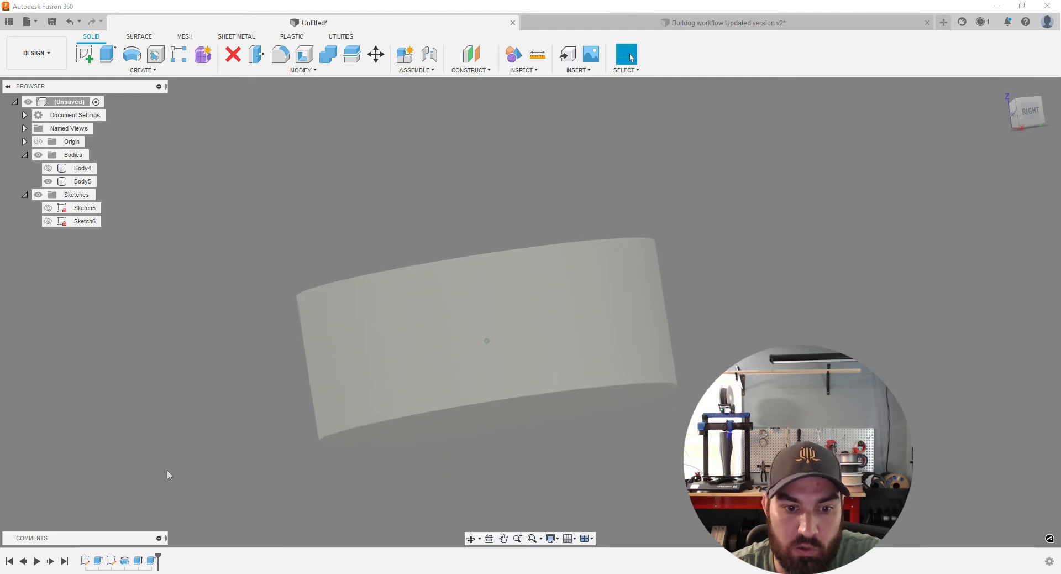
Step: Review the settings of the base extrusion and the wall extrusion
click(142, 563)
right_click(142, 562)
click(182, 450)
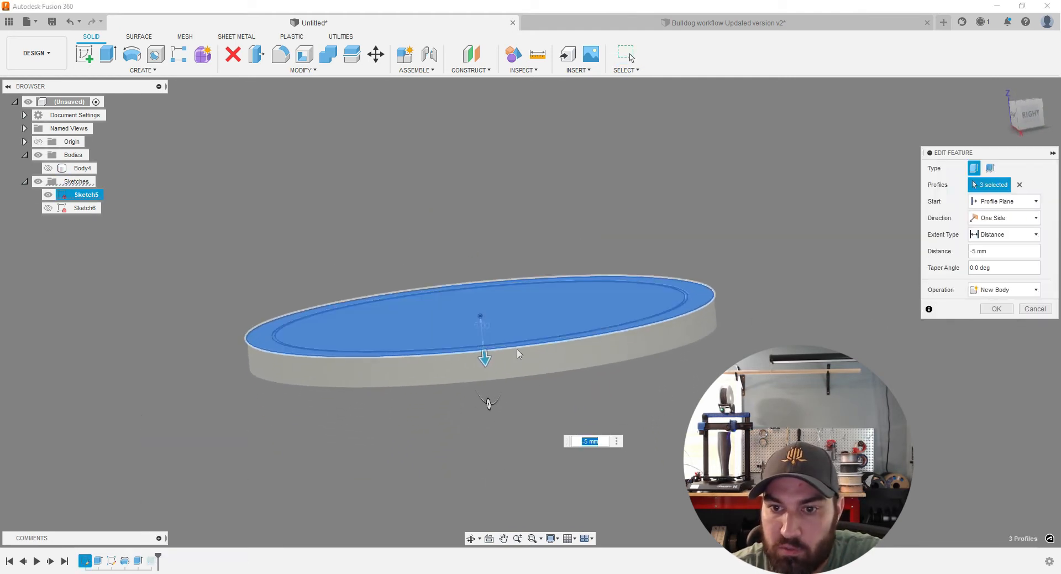
click(996, 308)
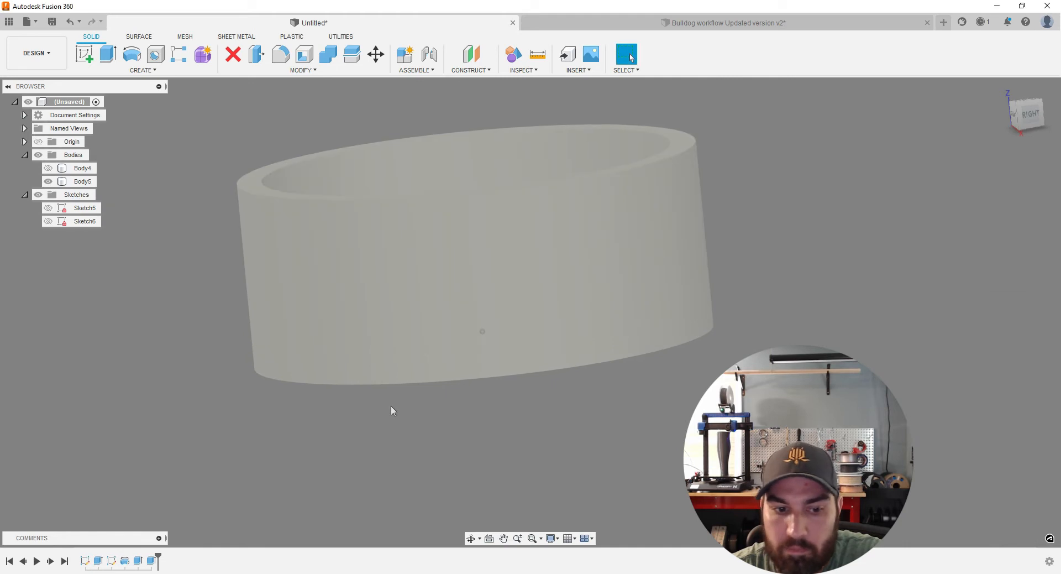
right_click(152, 561)
click(182, 448)
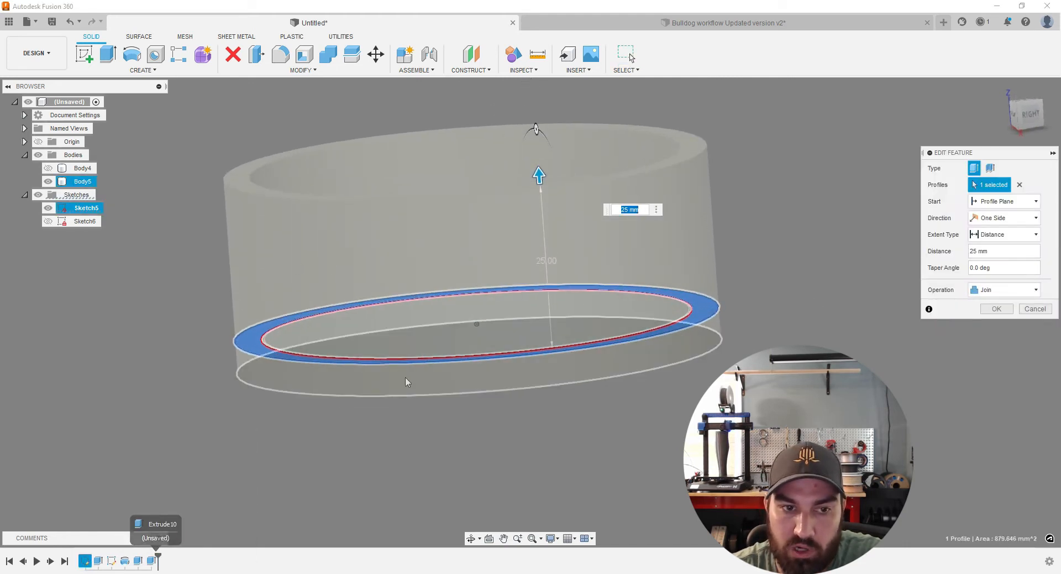
click(996, 308)
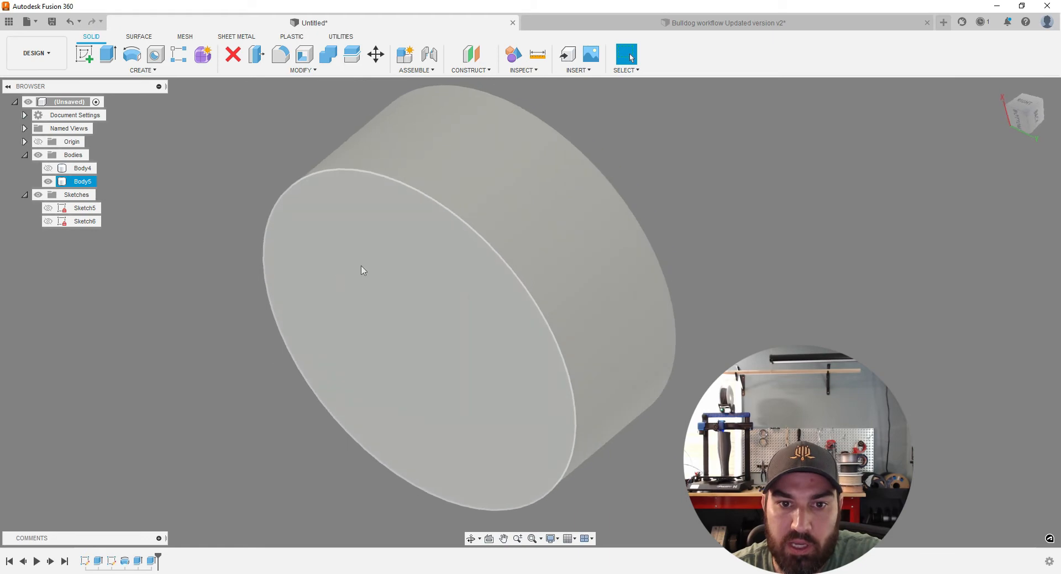
Step: Start a sketch on the underside of the base and draw a 7.5 mm diameter circle away from the centre
click(409, 326)
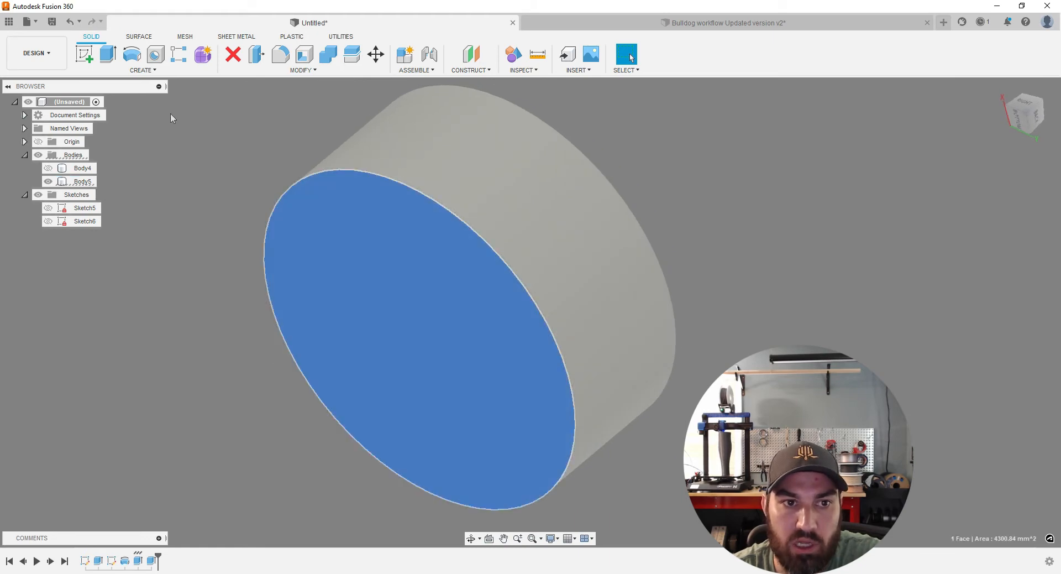
click(93, 57)
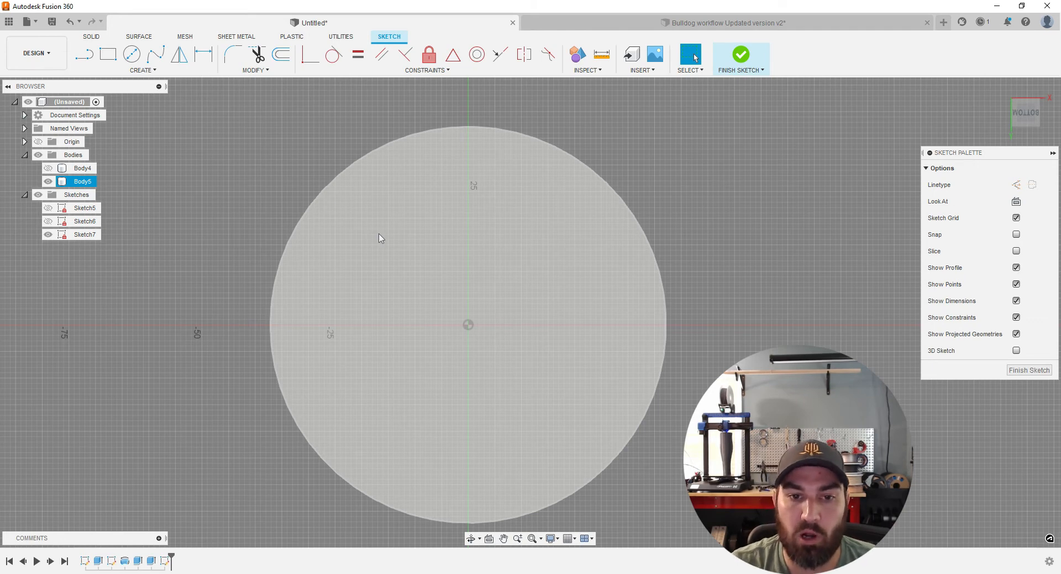
key(c)
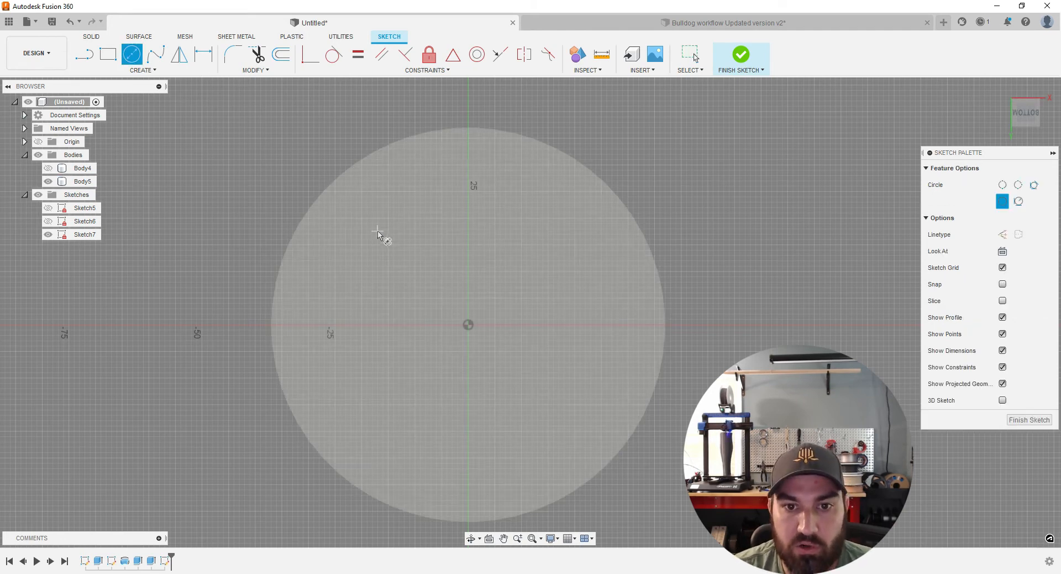
click(378, 231)
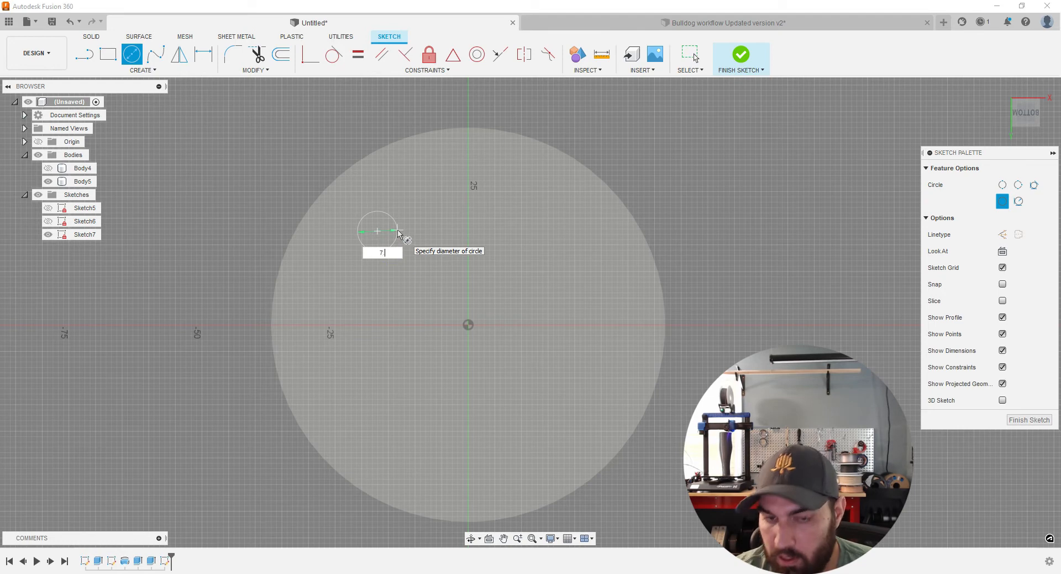
key(Return)
key(Escape)
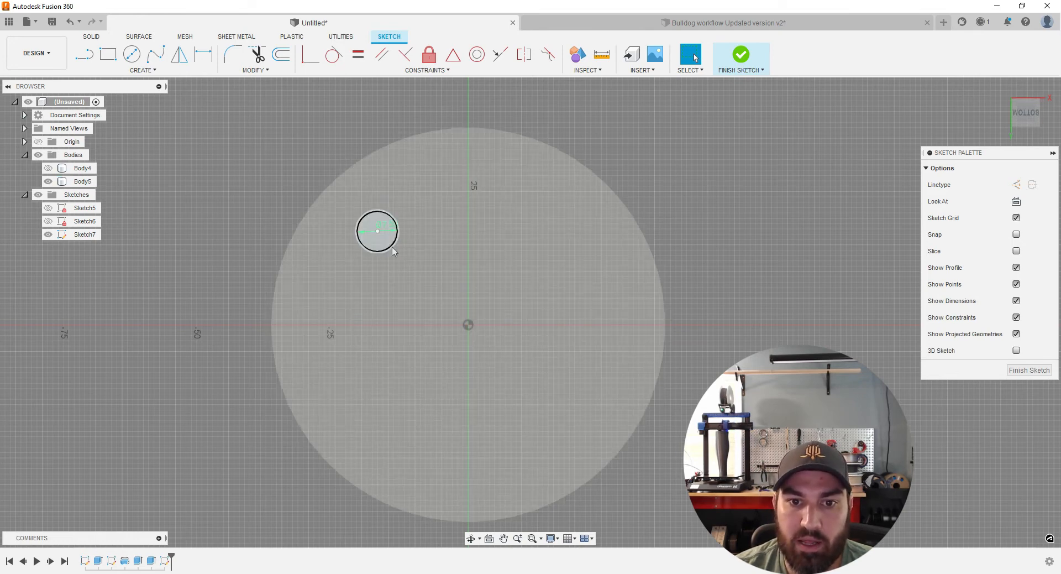
Step: Dimension the small circle's horizontal distance from the origin to 18 mm
key(d)
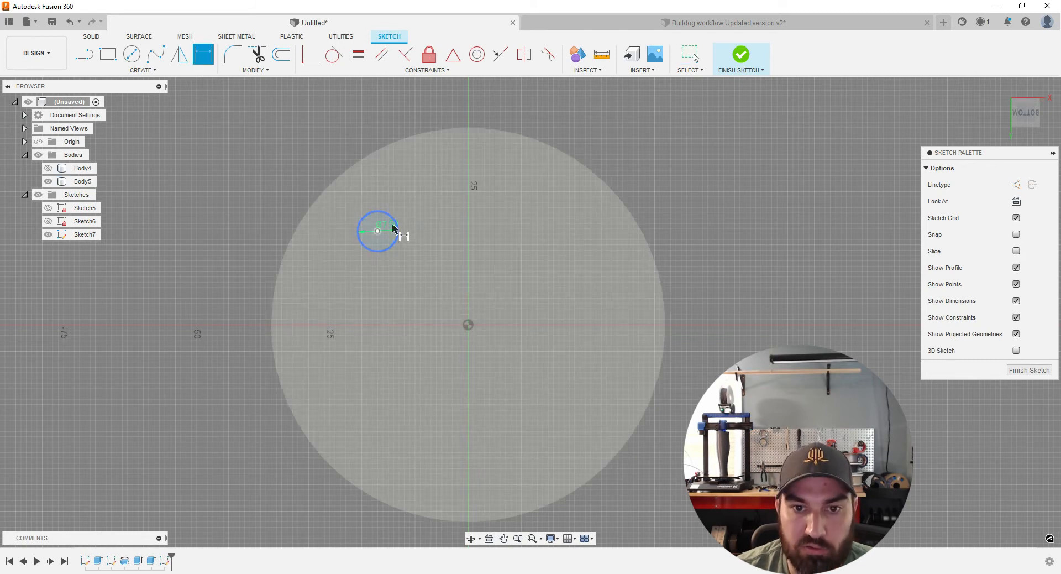
click(393, 228)
click(468, 326)
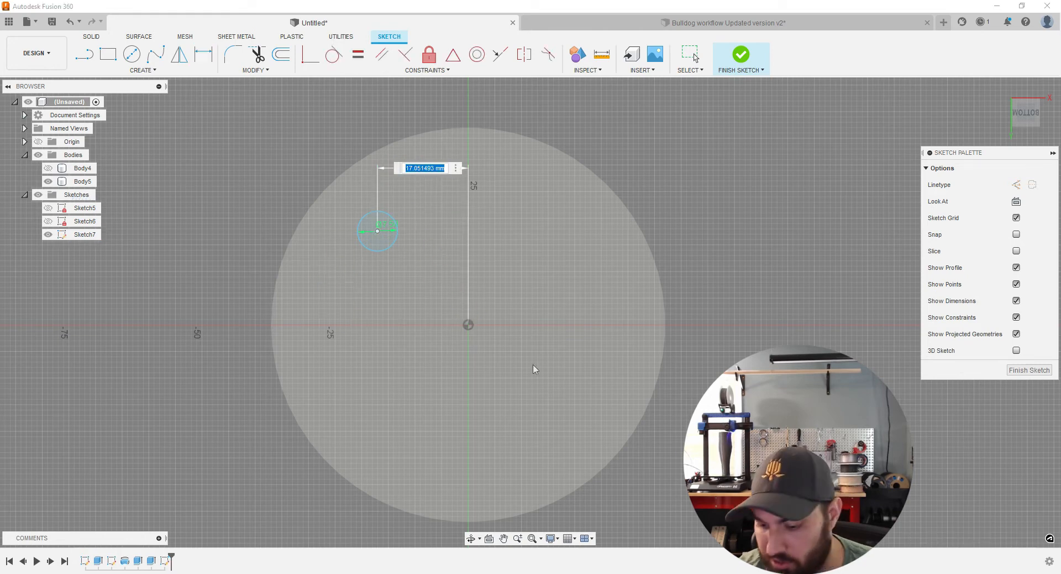
key(Return)
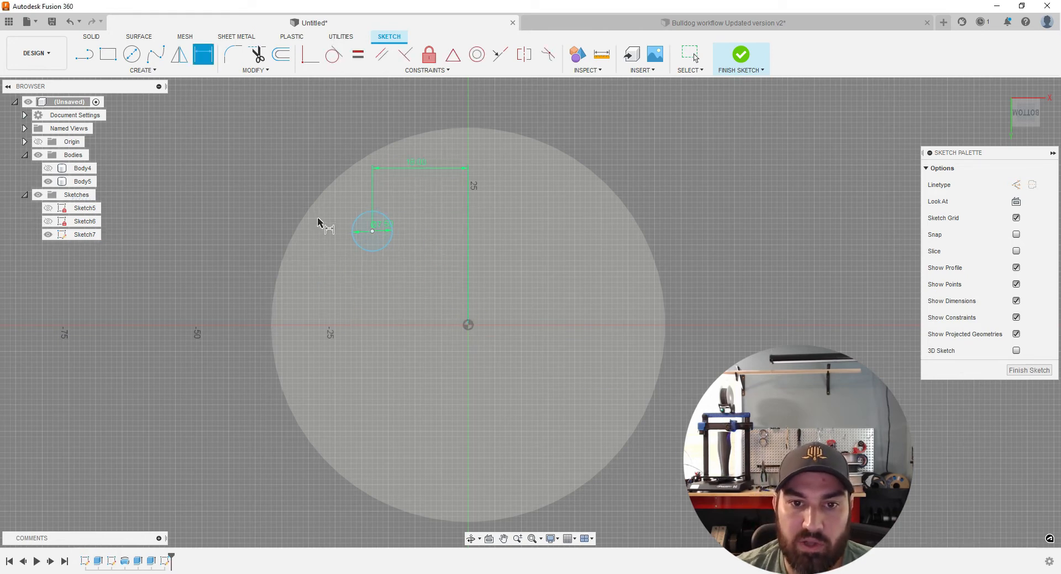
Step: Dimension the small circle's vertical distance from the origin to 18 mm
click(372, 231)
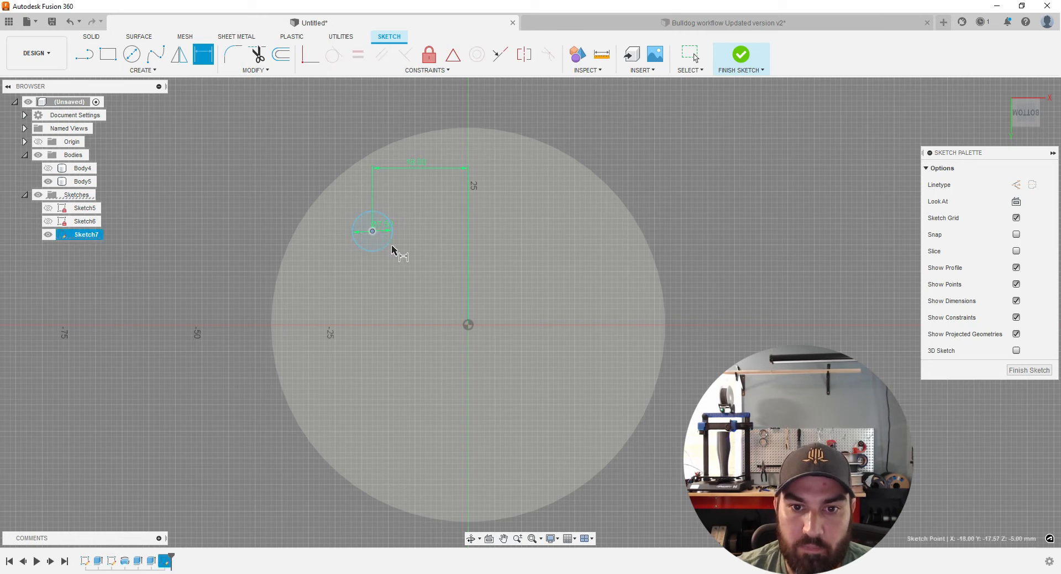
click(469, 325)
click(317, 292)
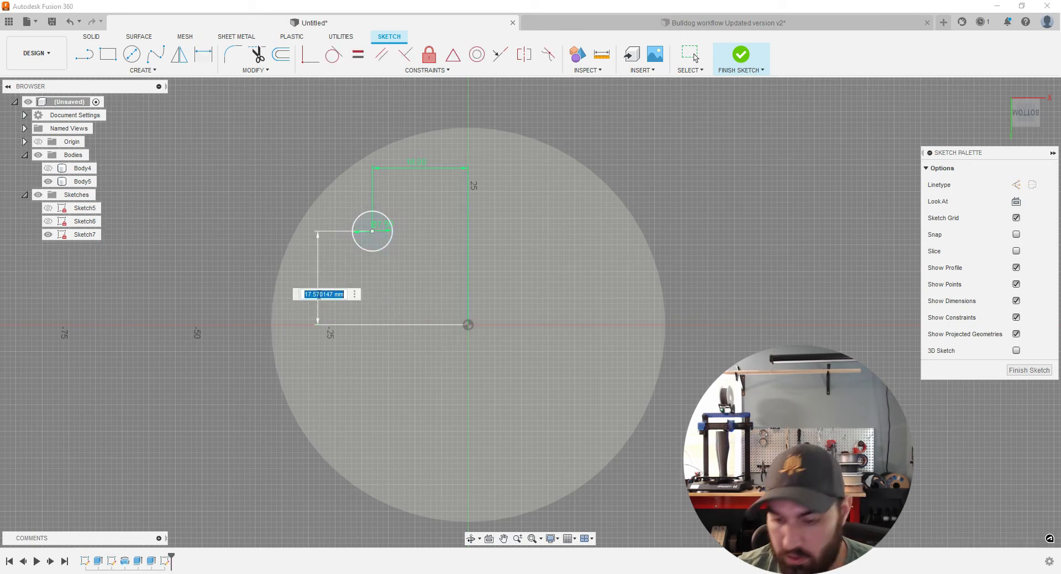
text(18)
key(Return)
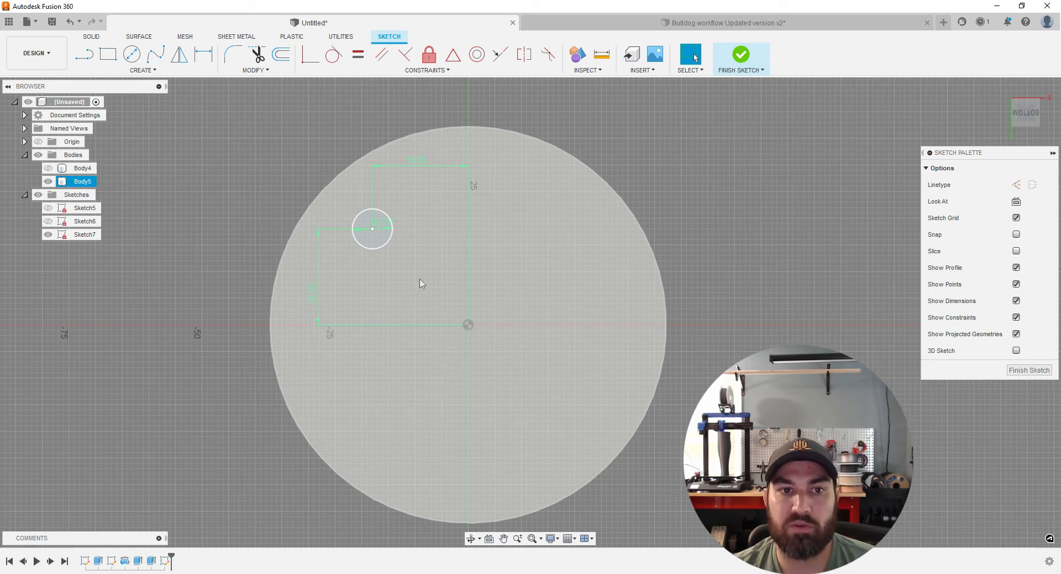
Step: Show the origin geometry and mirror the 7.5 mm circle across the origin's Y axis
click(142, 70)
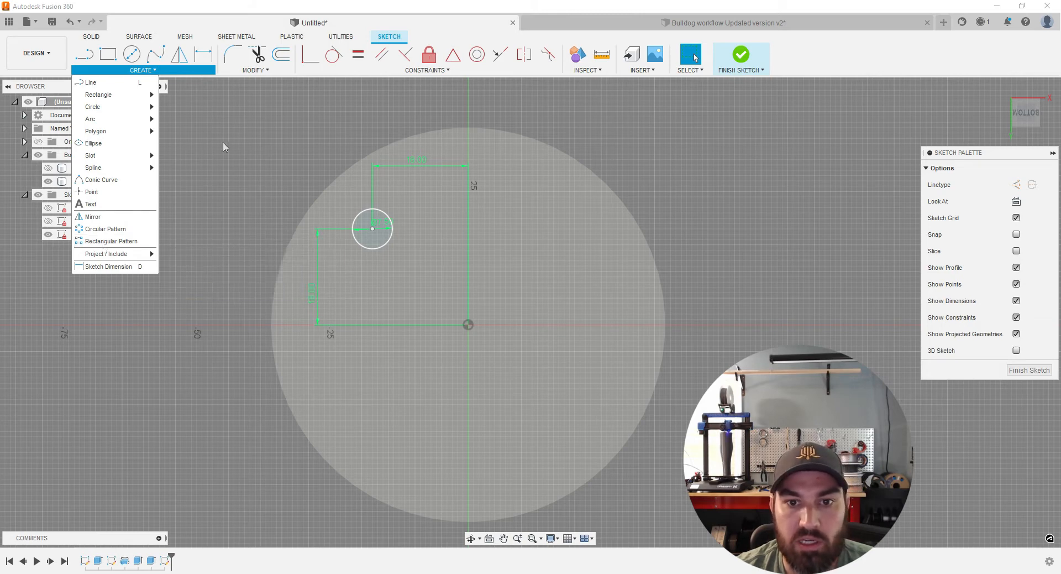
click(252, 122)
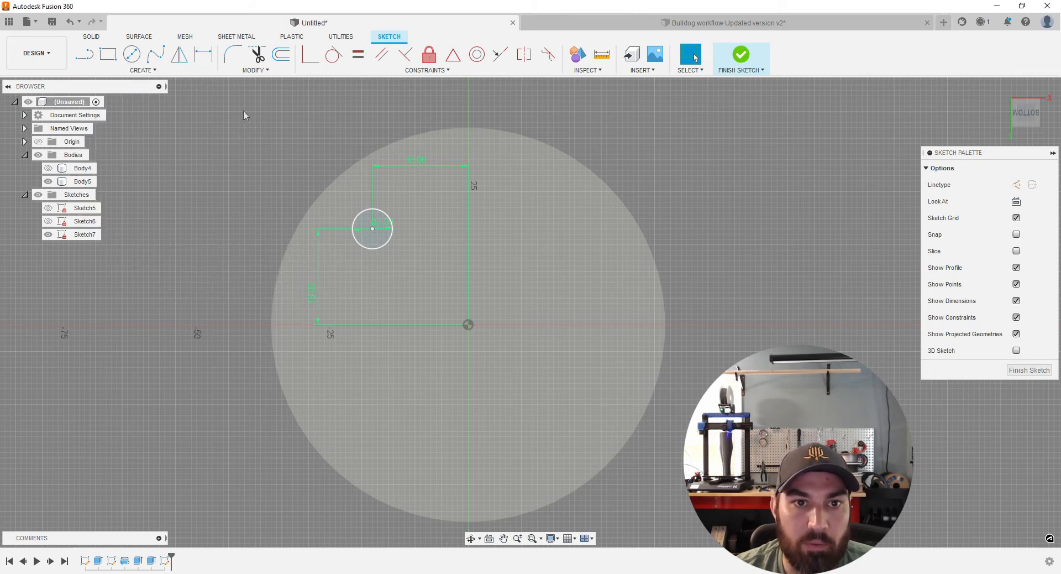
click(180, 55)
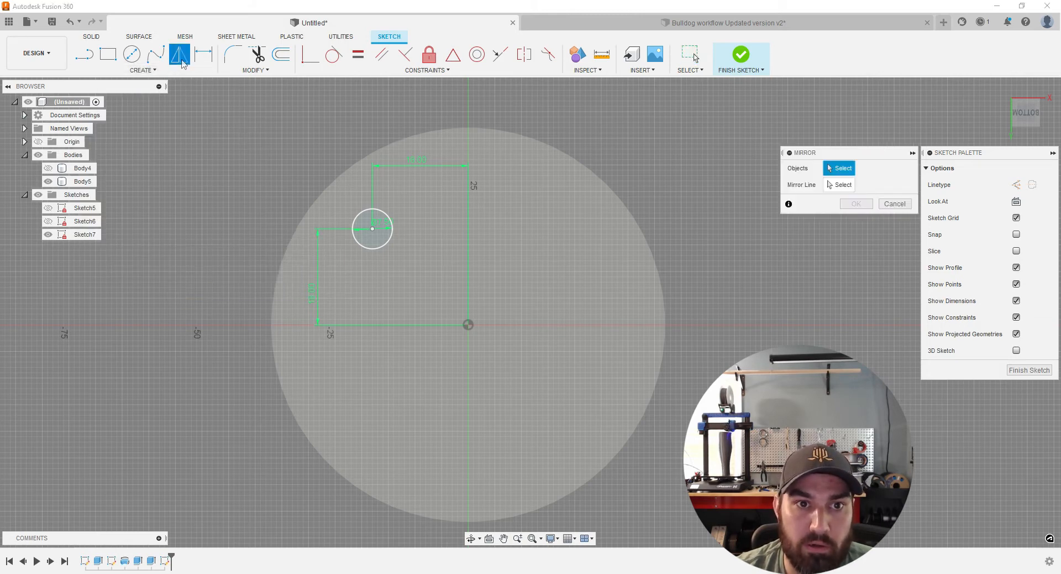
click(359, 216)
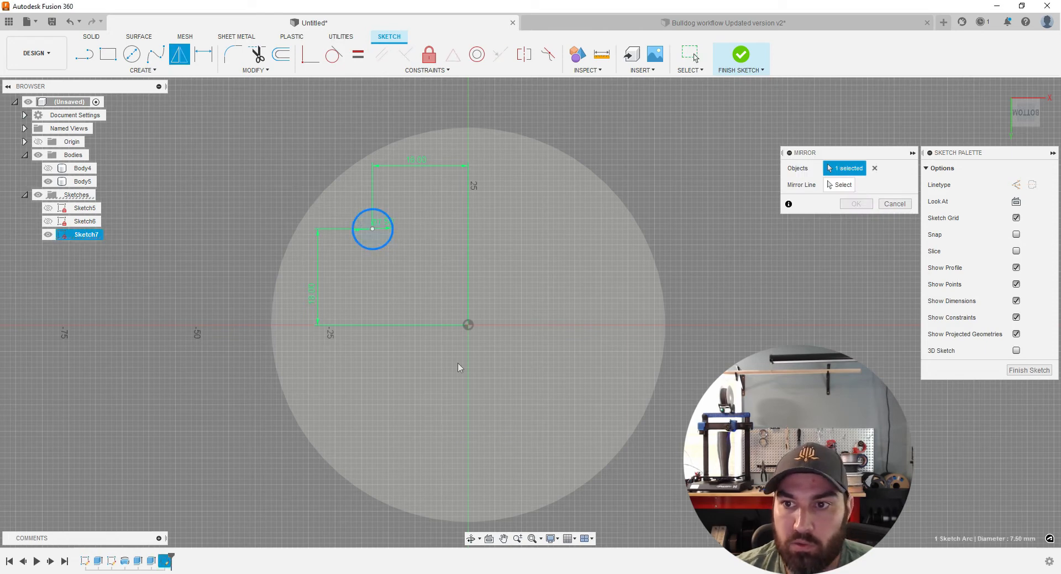
click(840, 185)
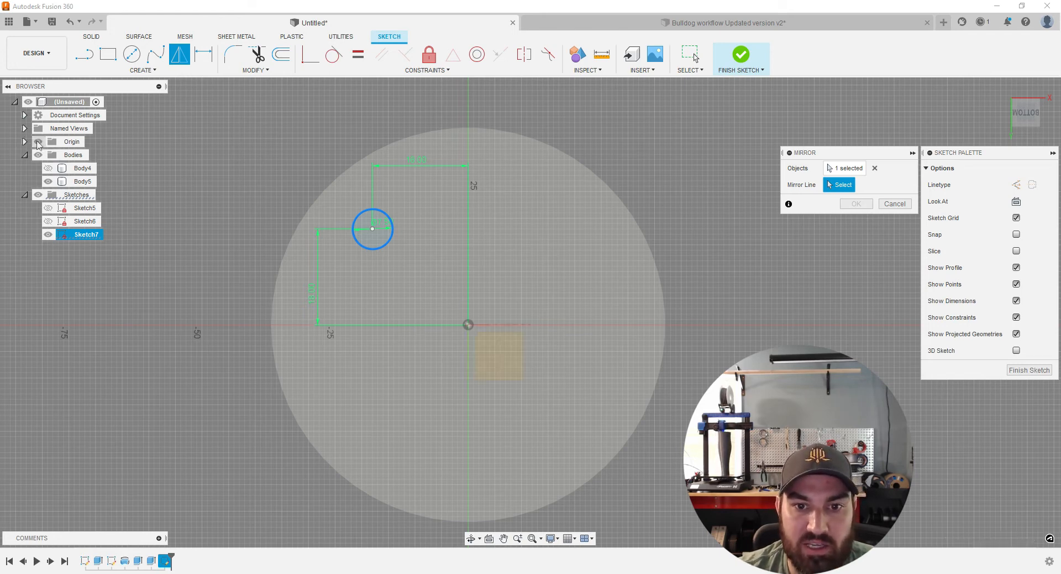
scroll(285, 340, up, 1)
middle_drag(424, 361, 390, 327)
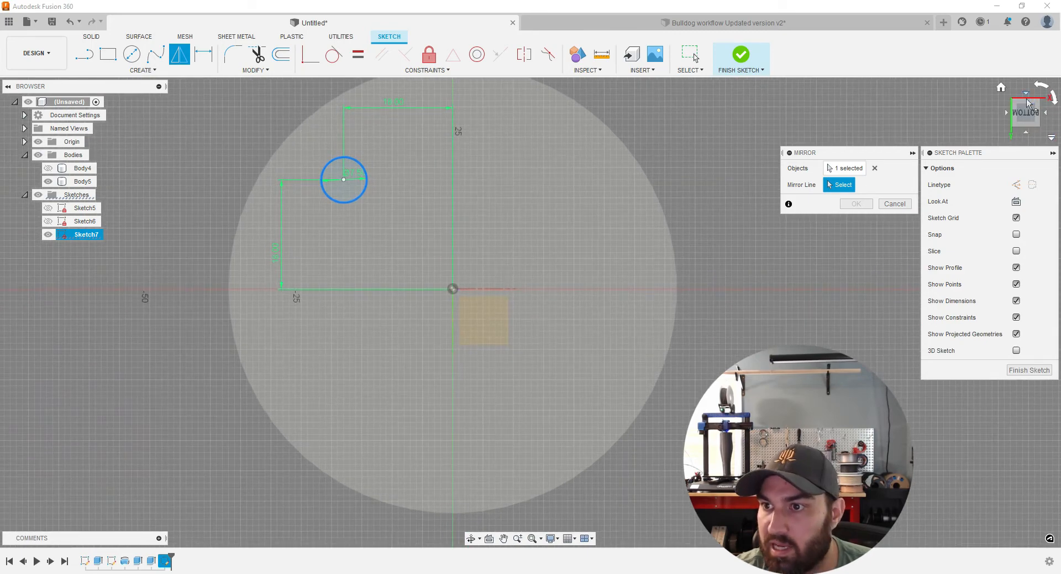
click(1001, 90)
scroll(549, 364, up, 5)
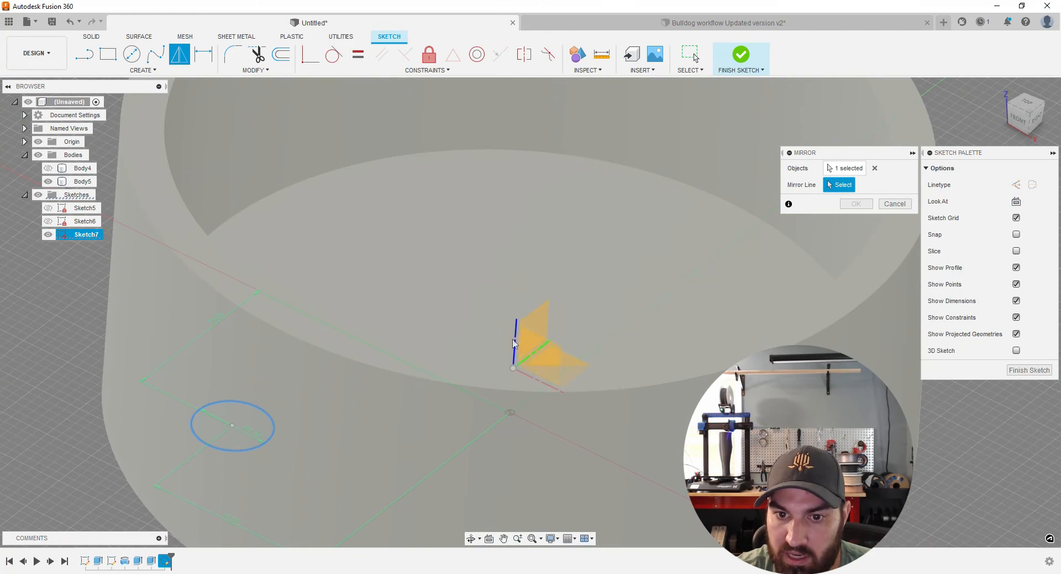
shift+middle_drag(520, 350, 1054, 137)
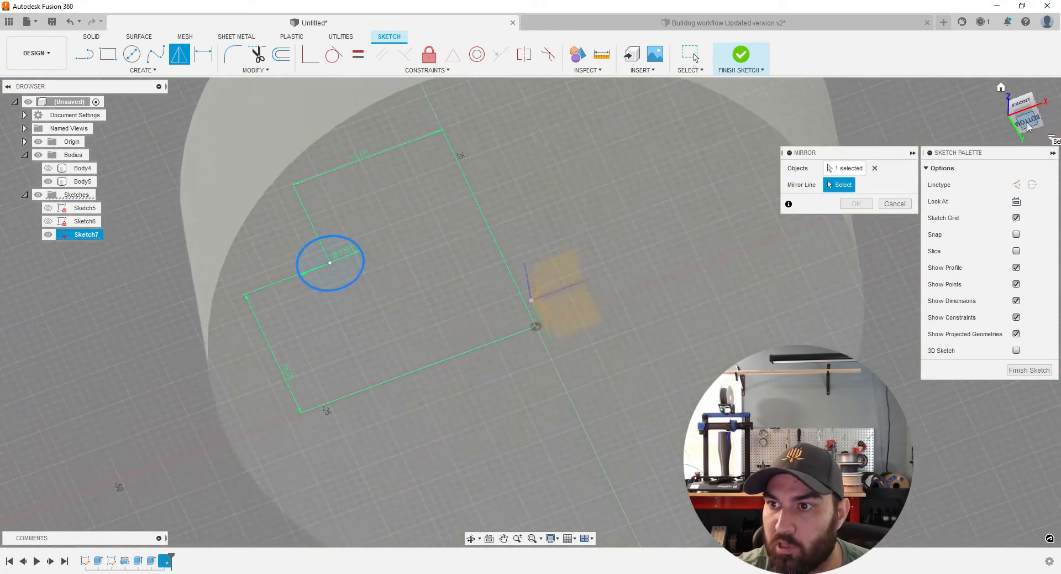
click(1028, 124)
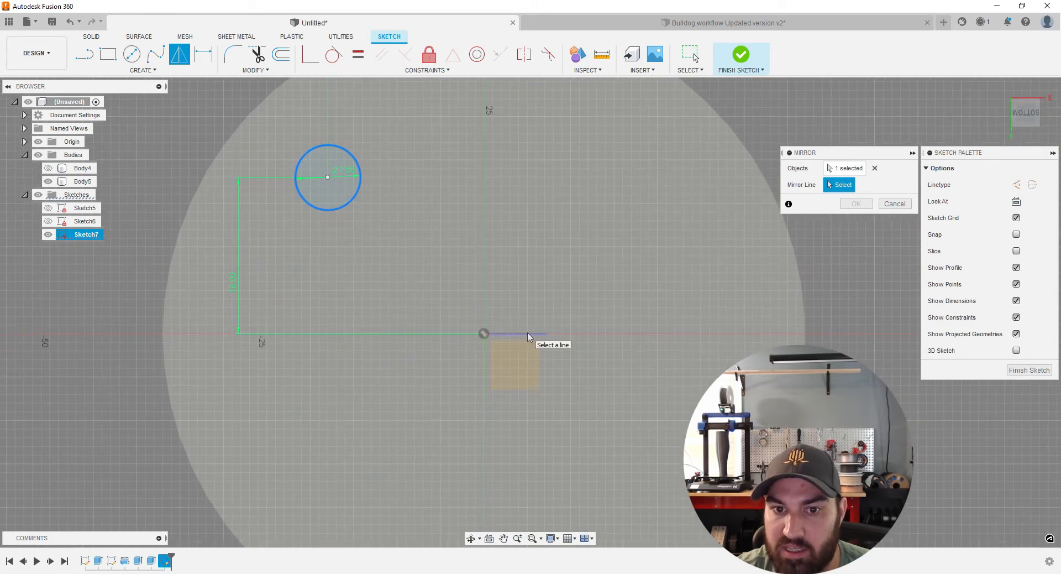
click(484, 362)
scroll(482, 362, down, 2)
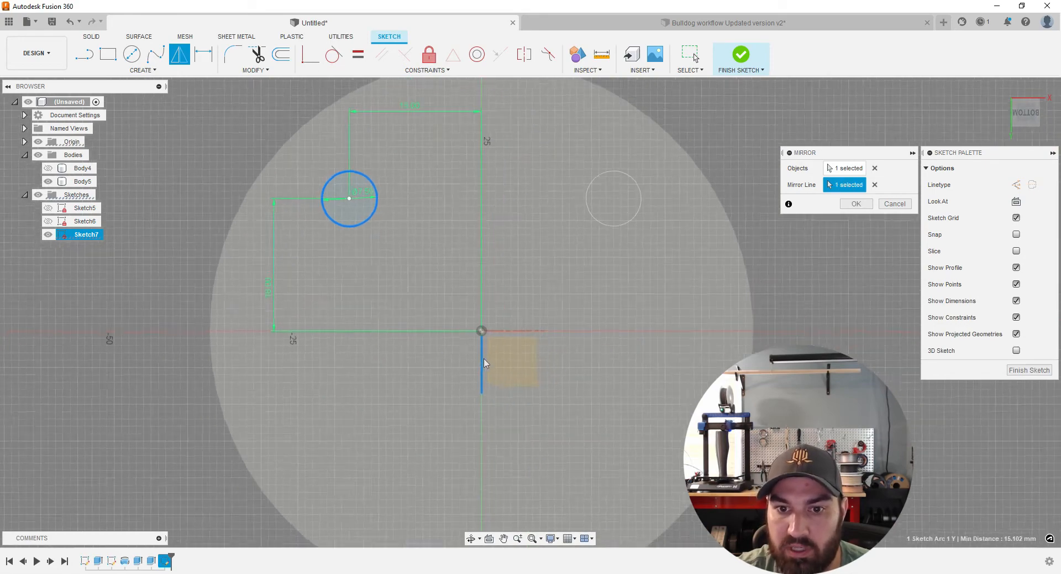
scroll(599, 224, up, 1)
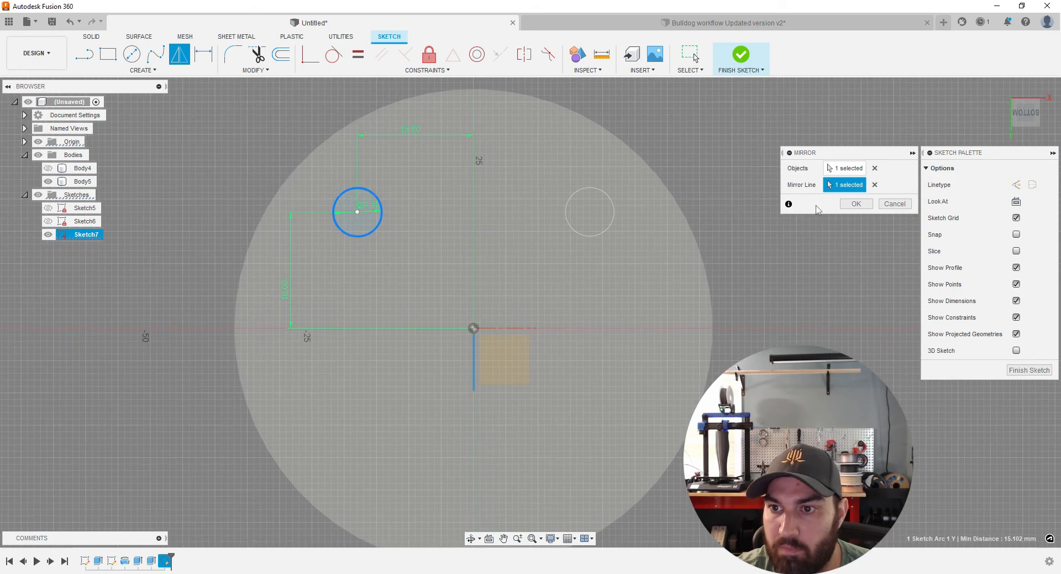
click(856, 204)
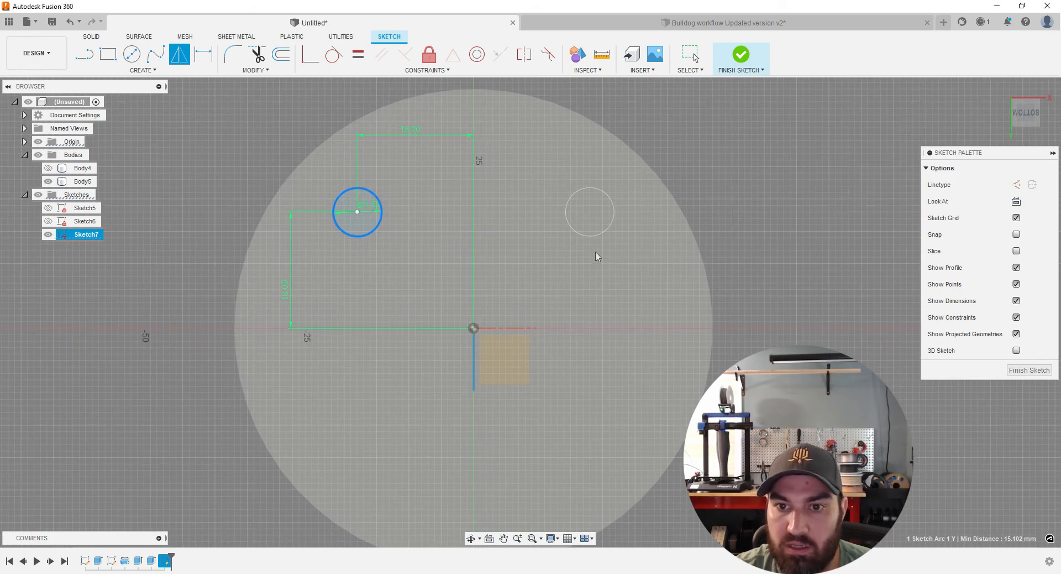
scroll(621, 262, up, 1)
scroll(619, 288, down, 2)
click(618, 291)
scroll(560, 249, up, 1)
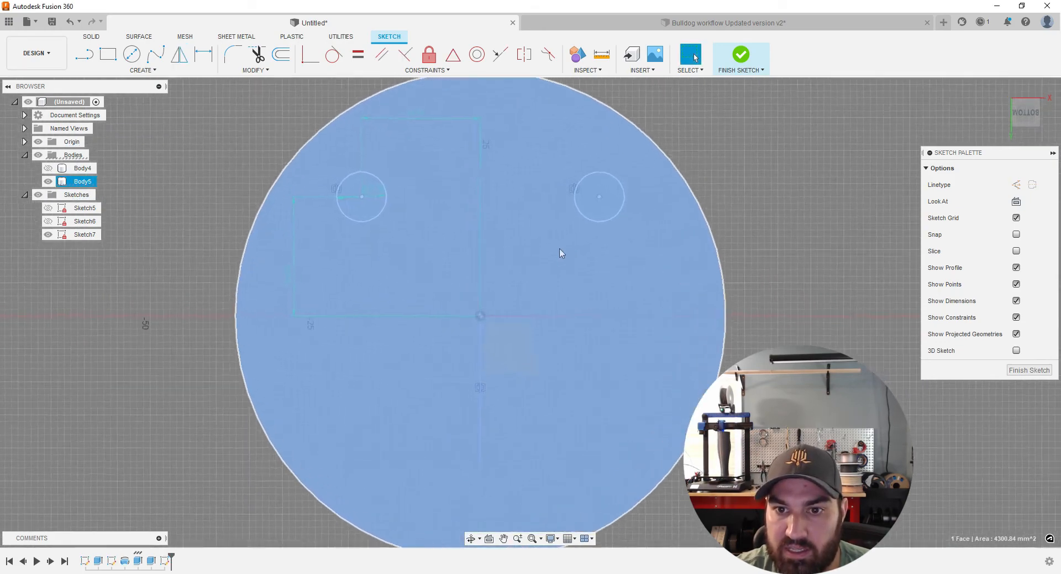
click(774, 174)
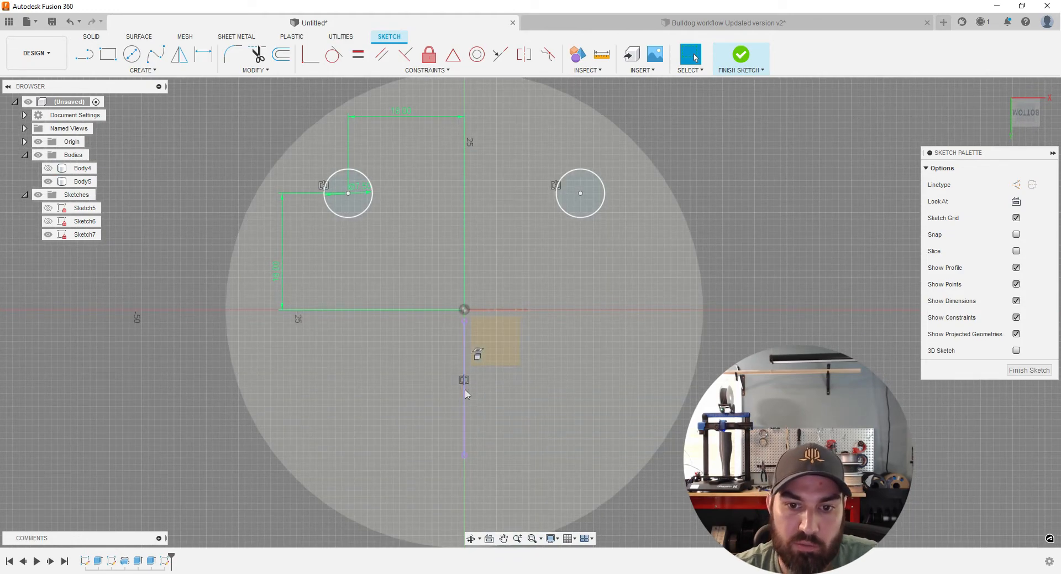
Step: Delete the mirror line, try moving the mirrored circle freely, and undo both changes
click(464, 399)
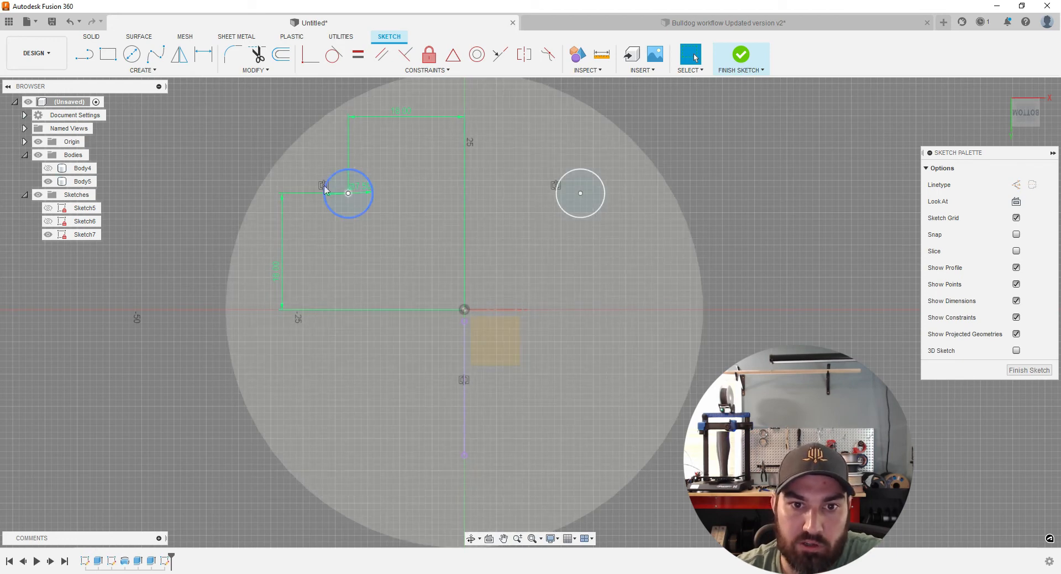
scroll(470, 368, down, 1)
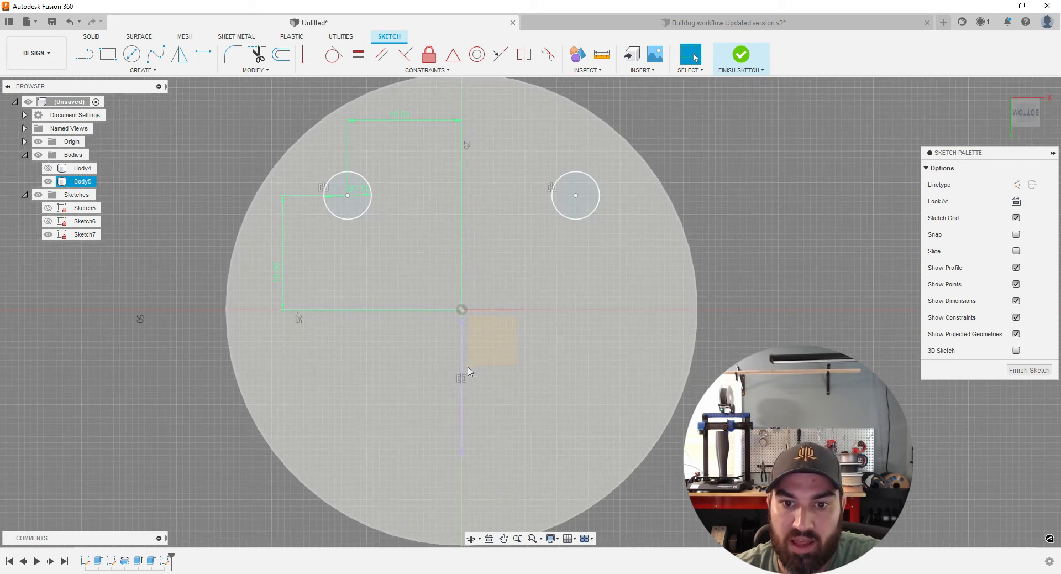
click(462, 367)
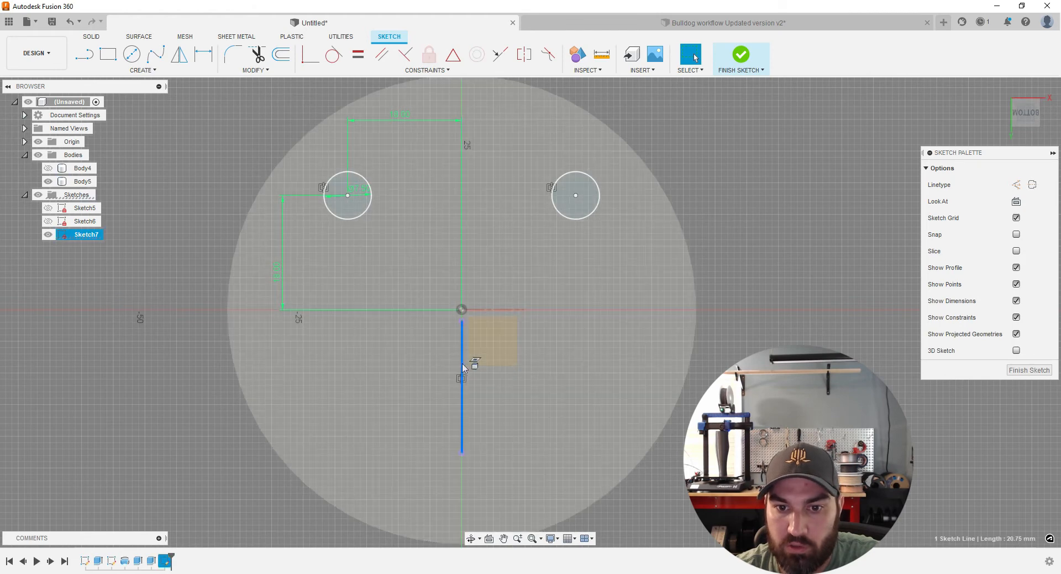
key(Delete)
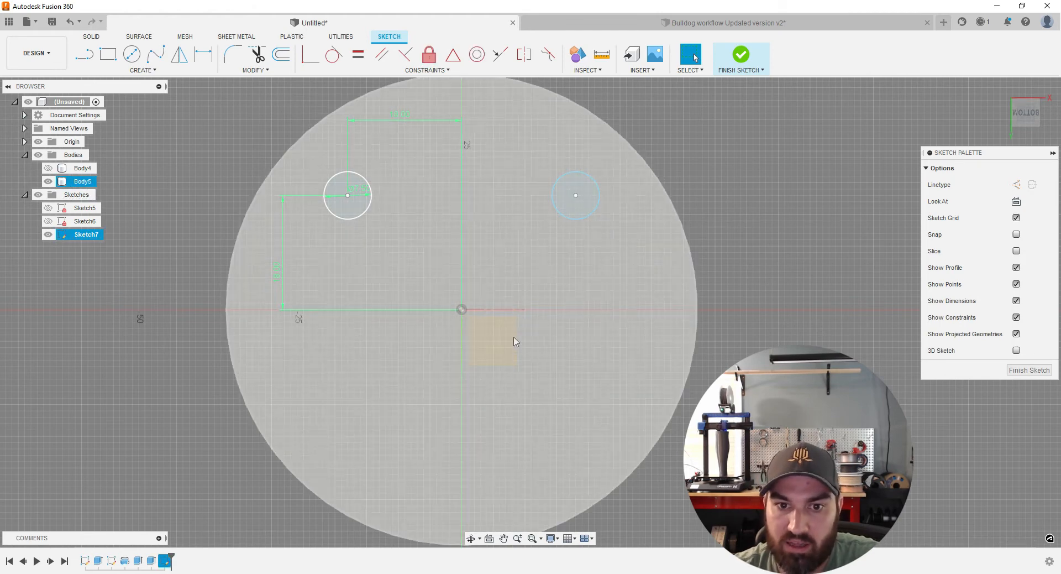
click(575, 212)
key(Delete)
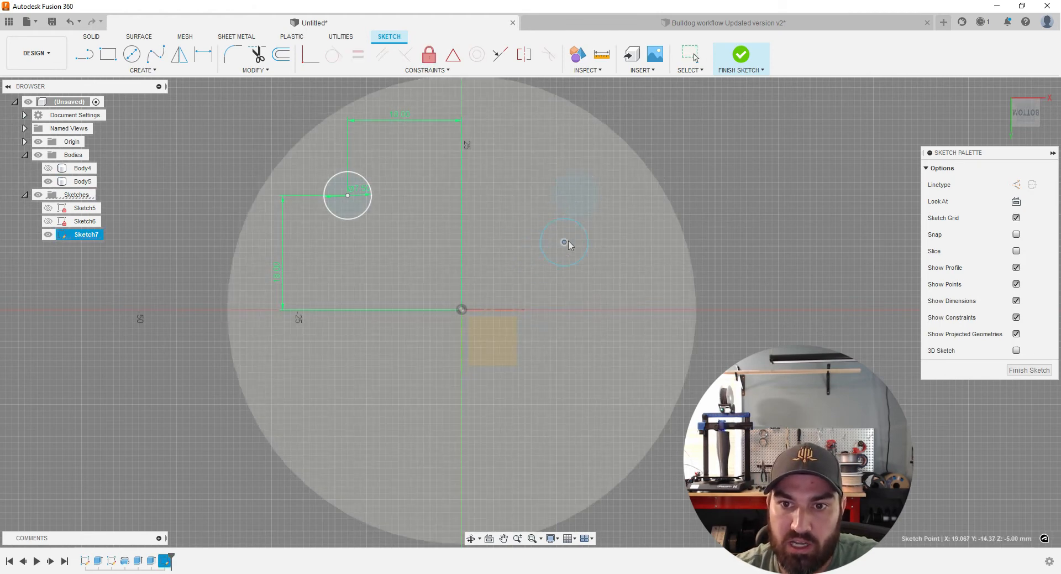
key(ctrl+z)
key(ctrl+z)
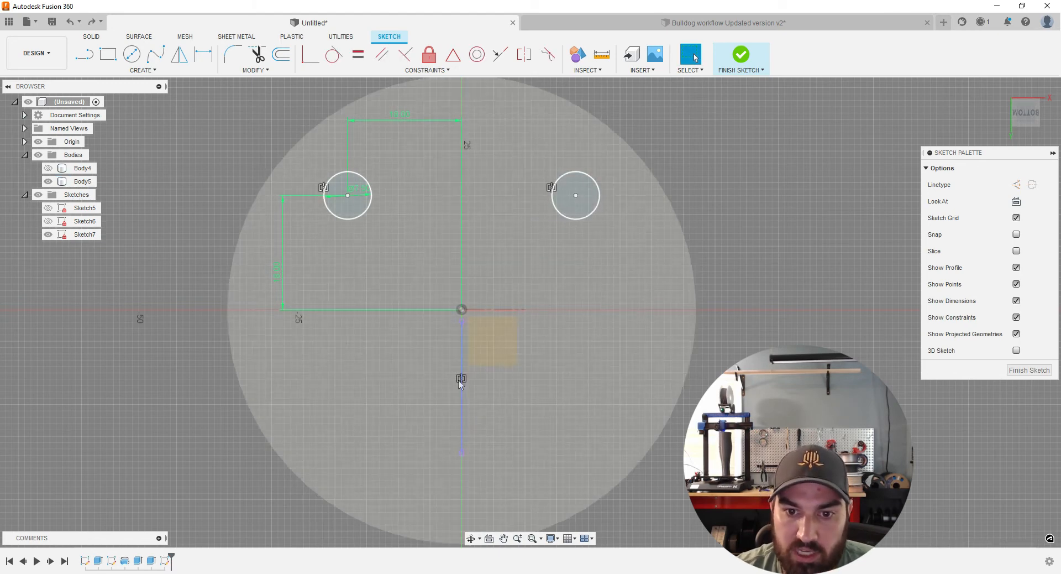
Step: Try a 10 mm horizontal distance between the original circle and the origin, and undo the change
click(575, 196)
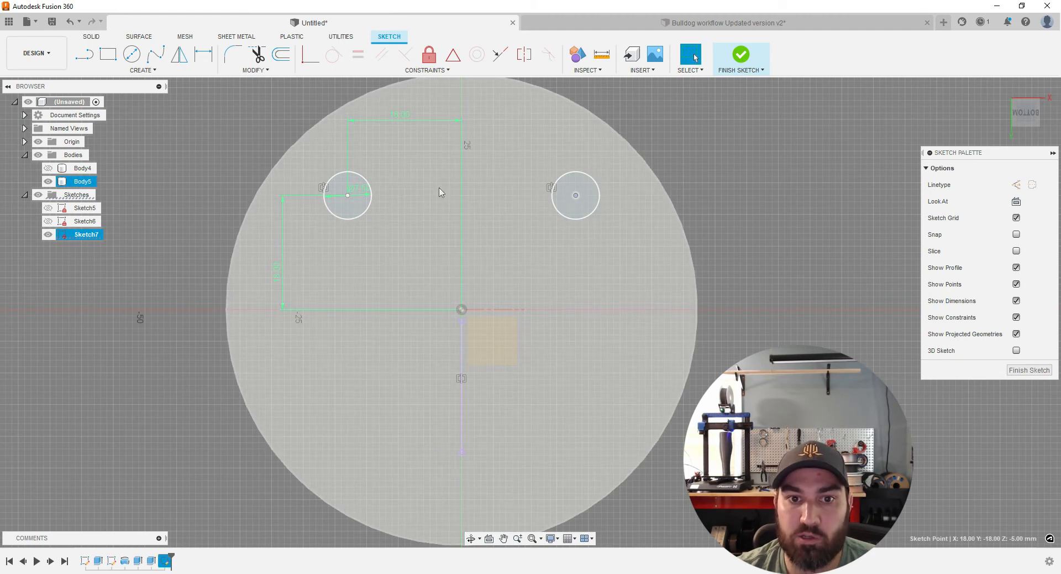
double_click(400, 114)
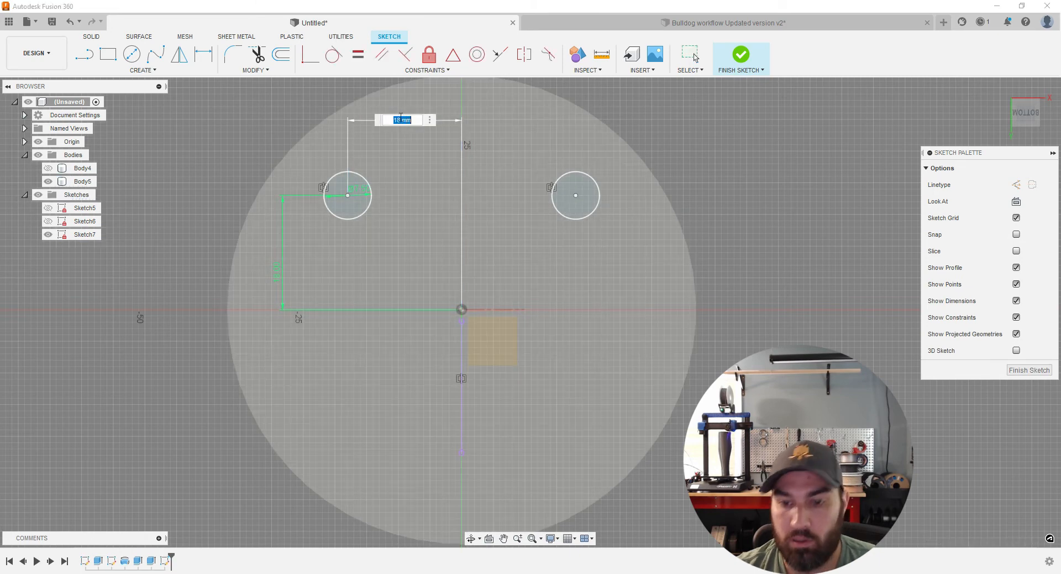
text(10)
key(Return)
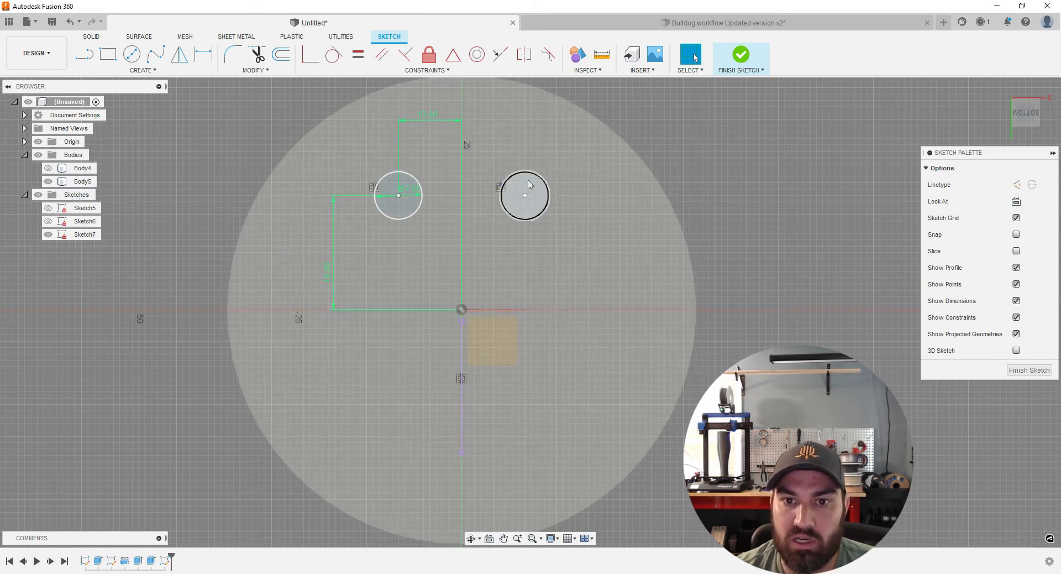
click(478, 375)
key(ctrl+z)
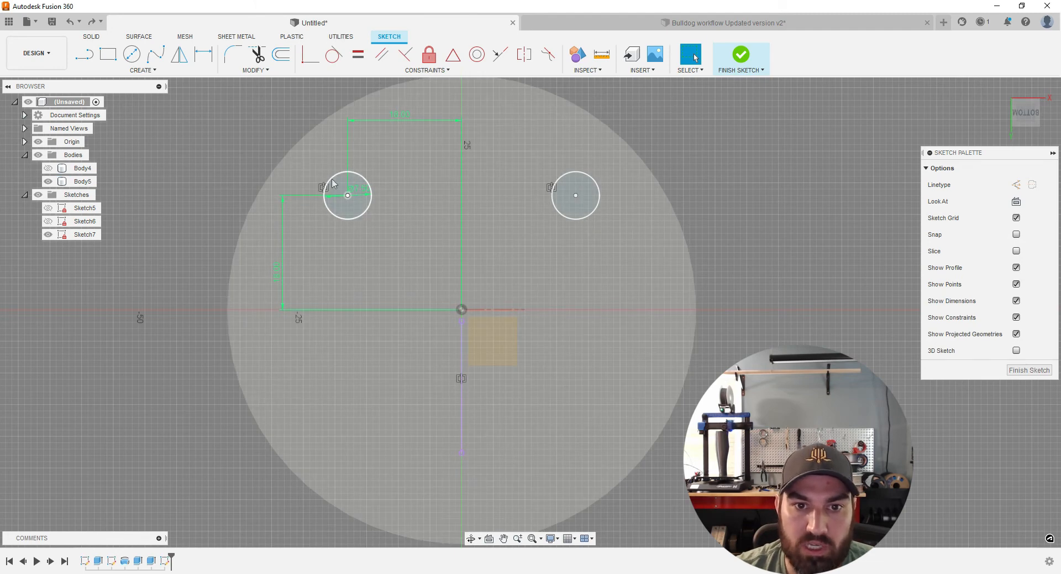
Step: Mirror both 7.5 mm circles across the origin's X axis
click(180, 55)
click(331, 178)
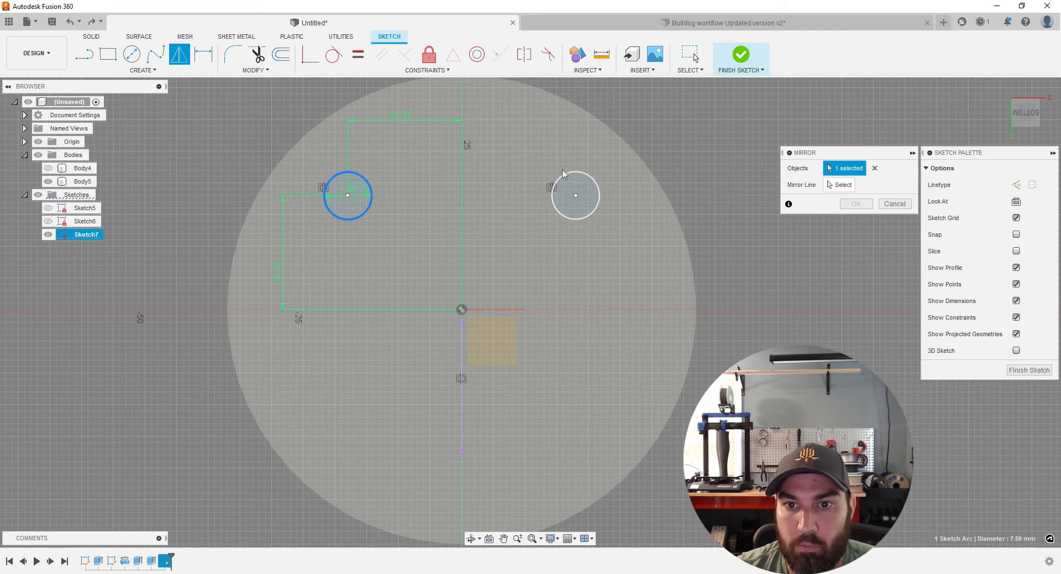
click(566, 177)
click(842, 186)
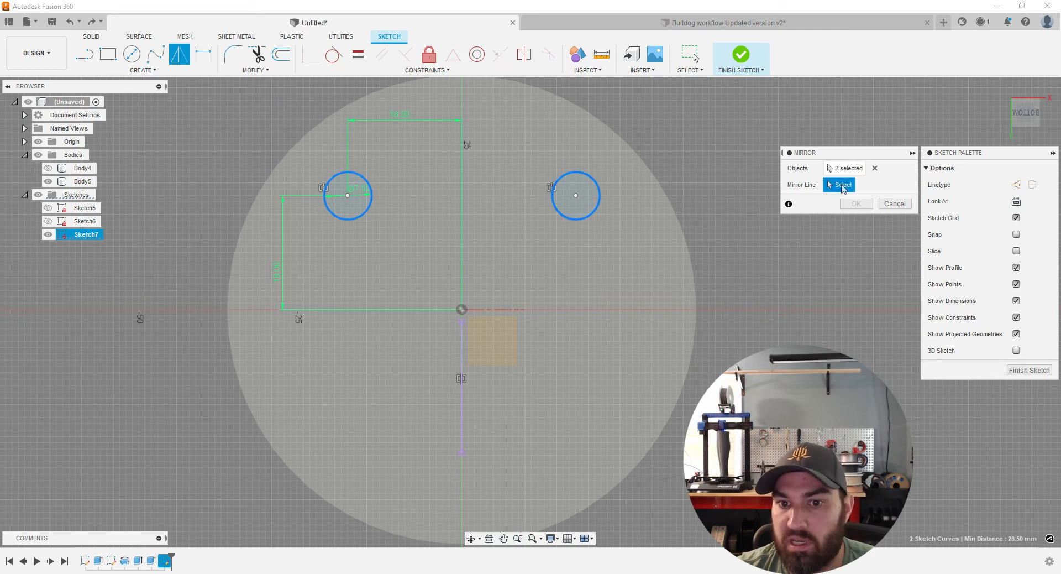
click(482, 310)
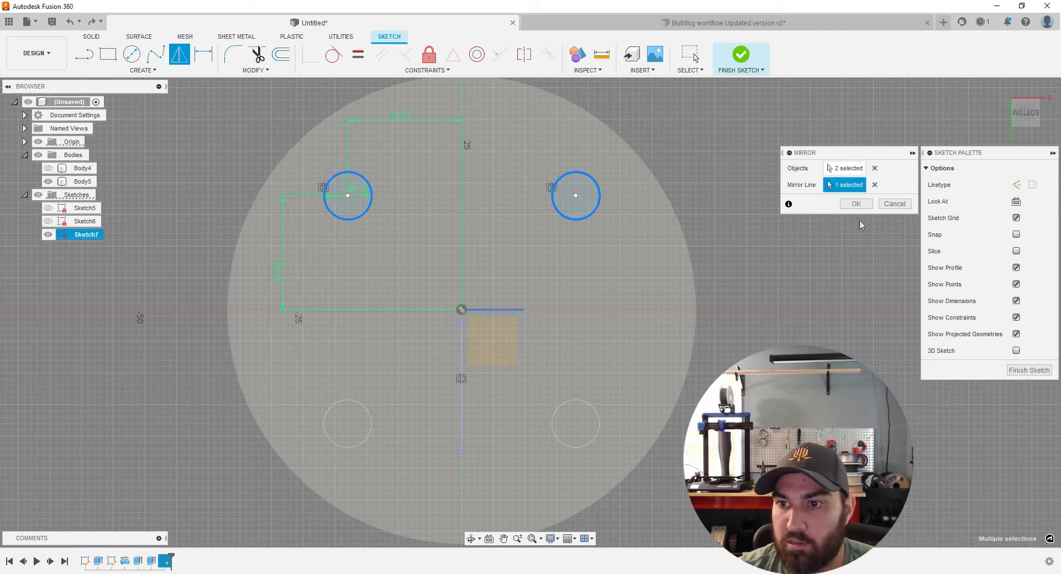
click(856, 203)
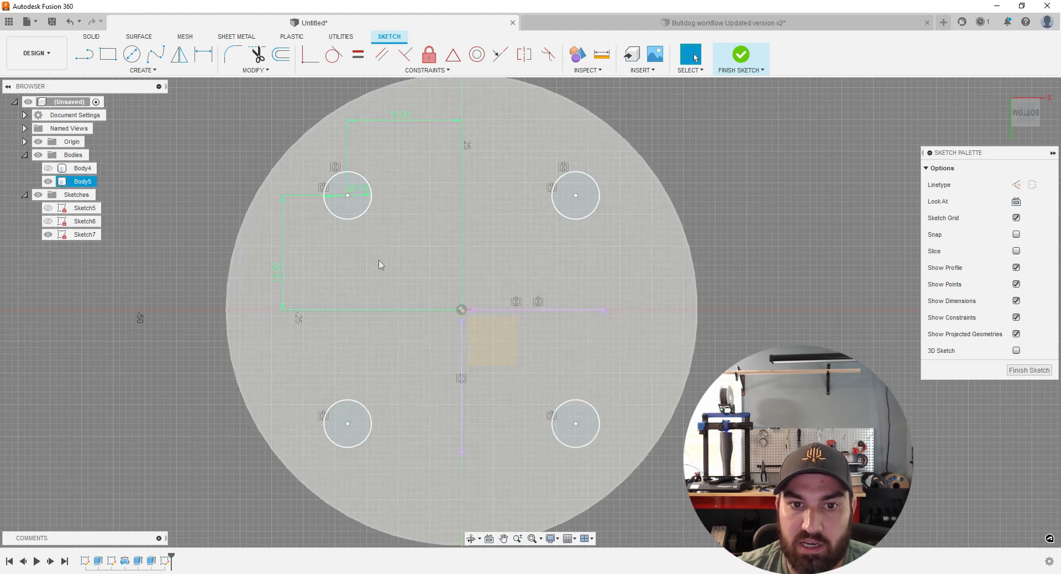
Step: Try a 6 mm diameter on the original hole circle and set it back to 7.5 mm
double_click(358, 189)
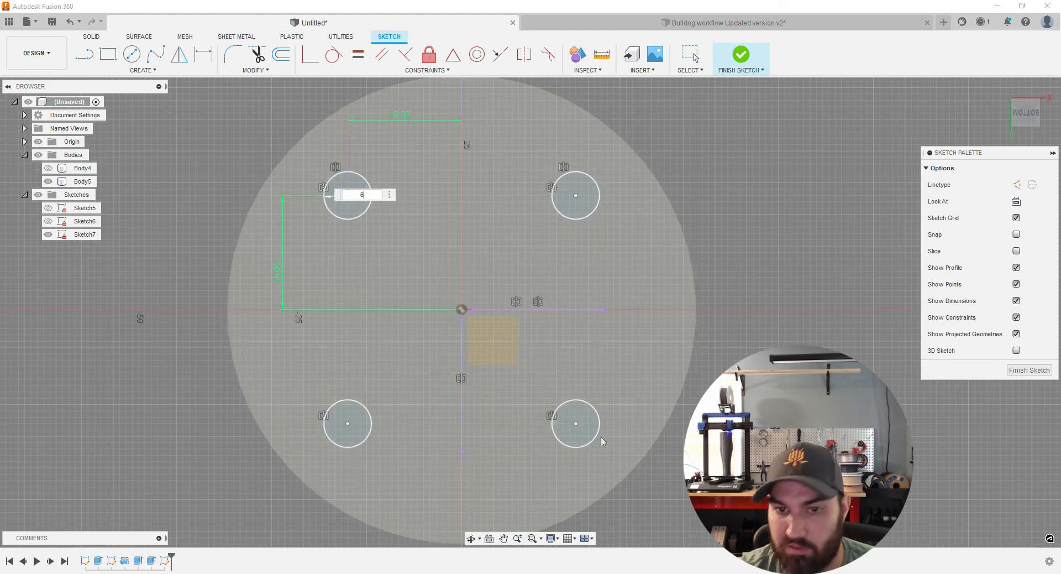
text(6)
key(Return)
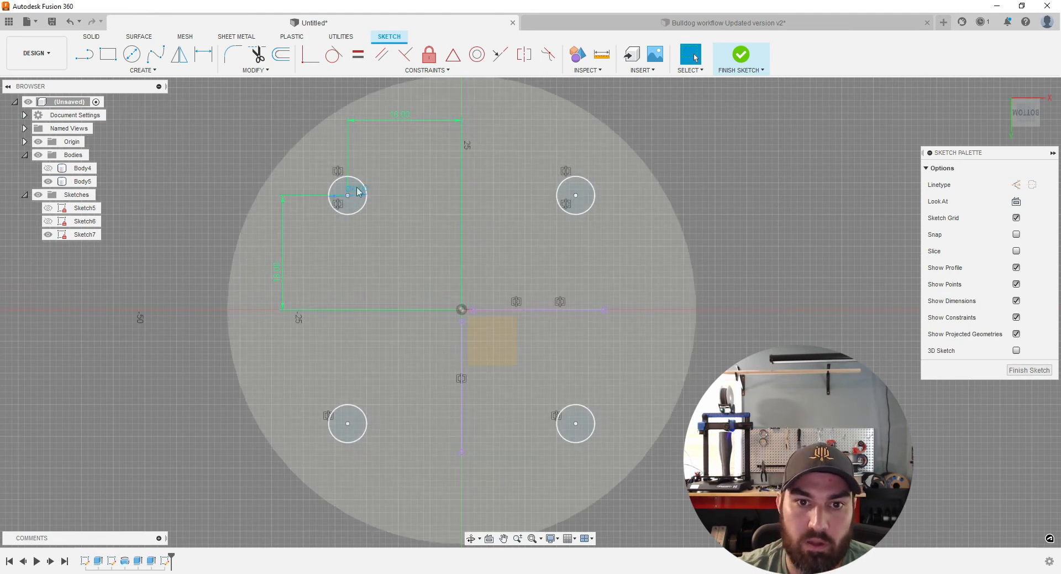
double_click(356, 188)
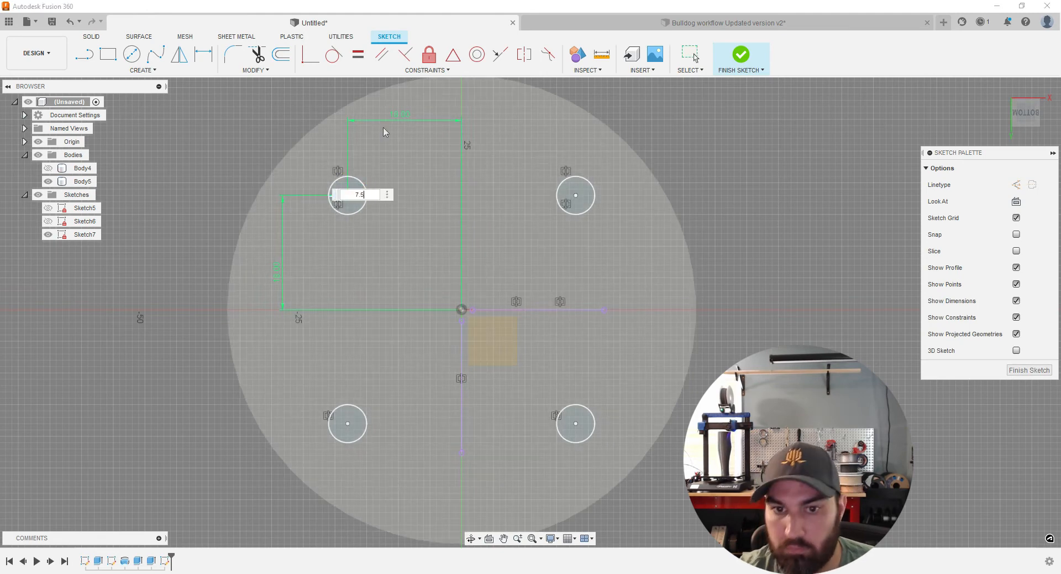
text(7.5)
key(Return)
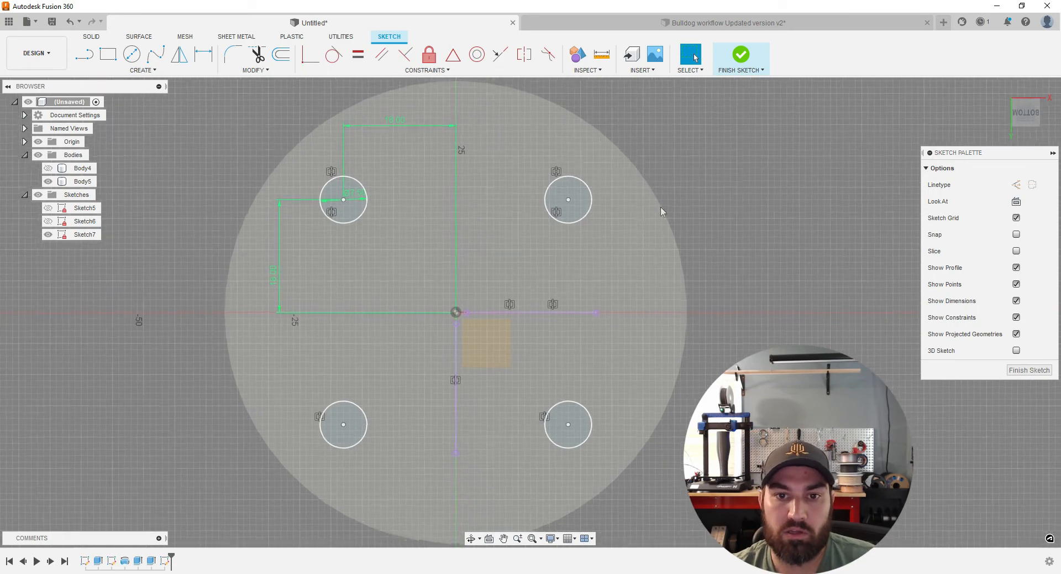
Step: Draw a 12 mm diameter circle centred on the origin
click(140, 60)
click(455, 311)
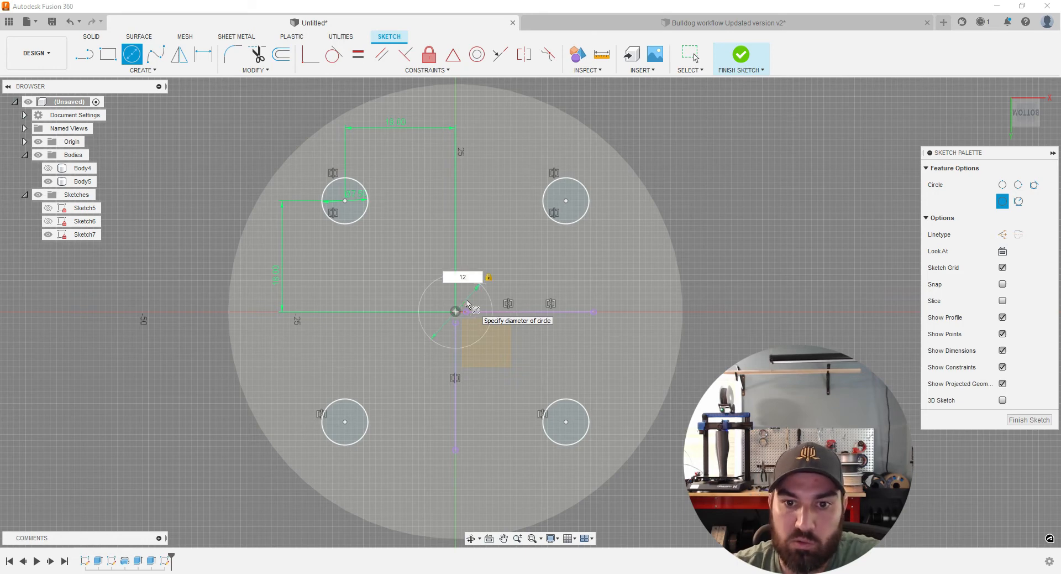
key(Return)
scroll(470, 303, up, 1)
scroll(474, 304, down, 1)
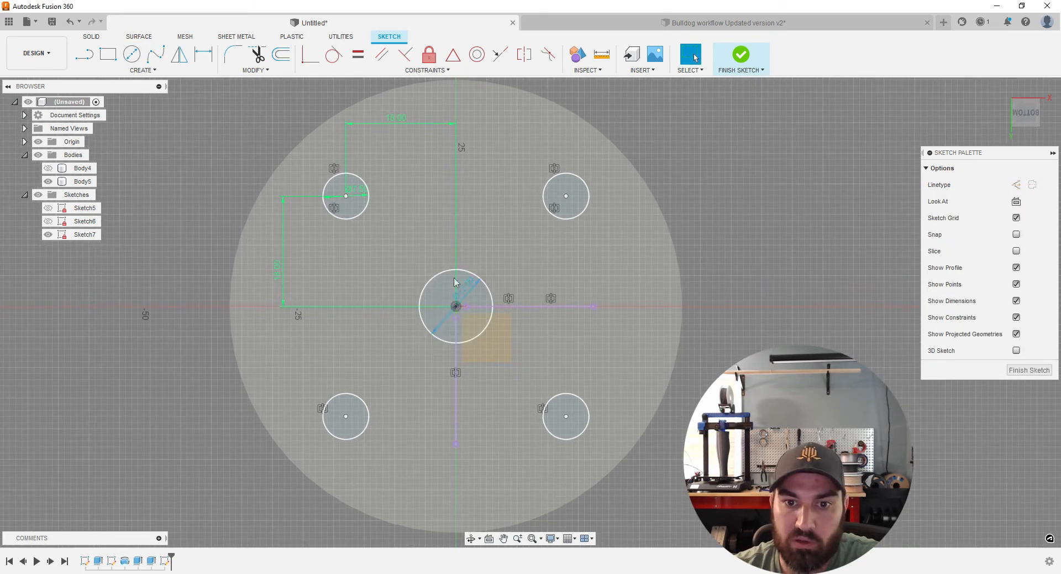
scroll(455, 281, down, 1)
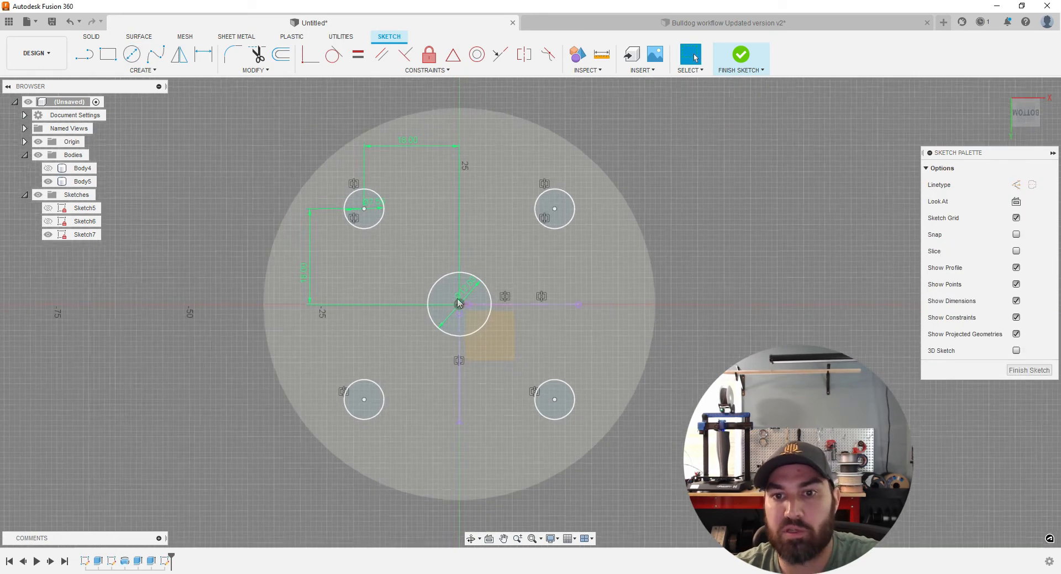
Step: Finish the sketch and select the four 7.5 mm circles and the 12 mm centre circle as Extrude profiles
click(1029, 370)
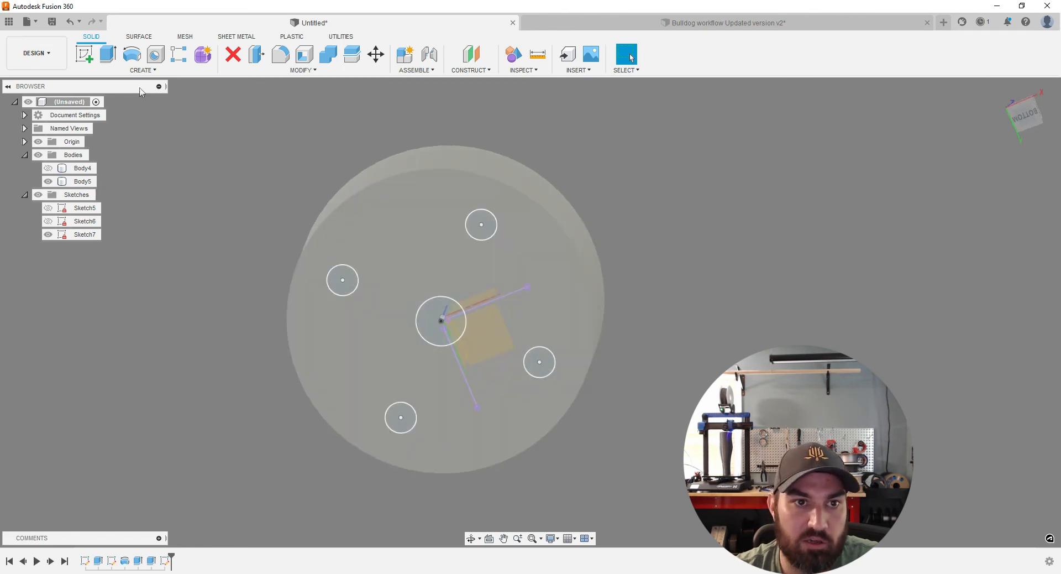
click(109, 54)
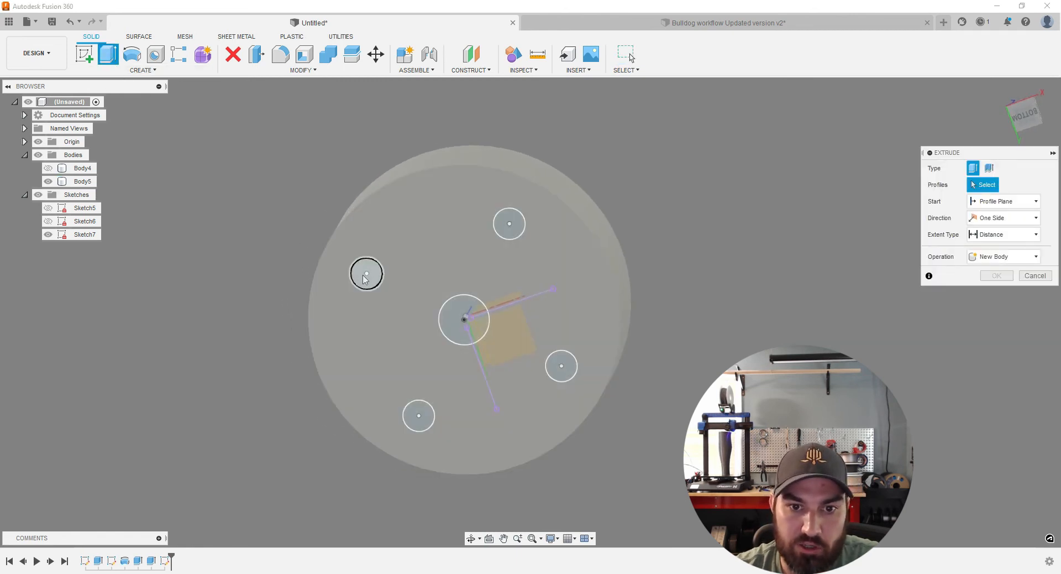
click(366, 274)
click(499, 229)
click(463, 320)
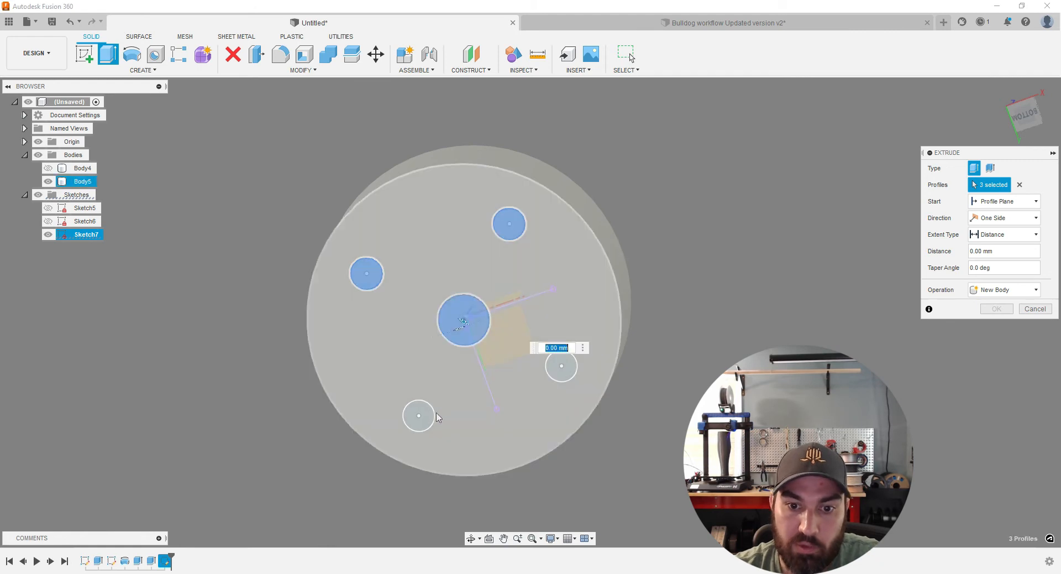
click(423, 423)
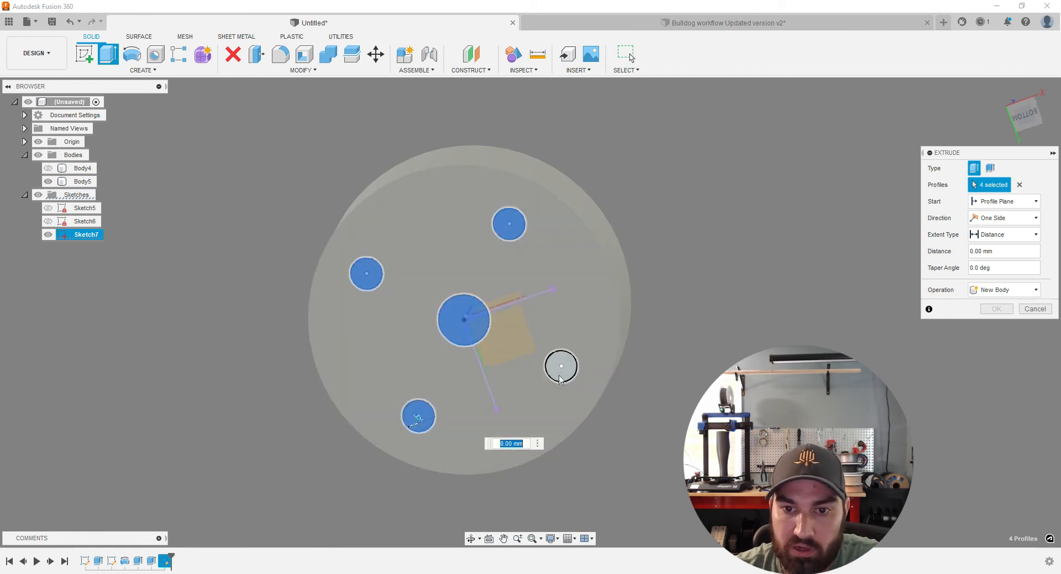
click(559, 376)
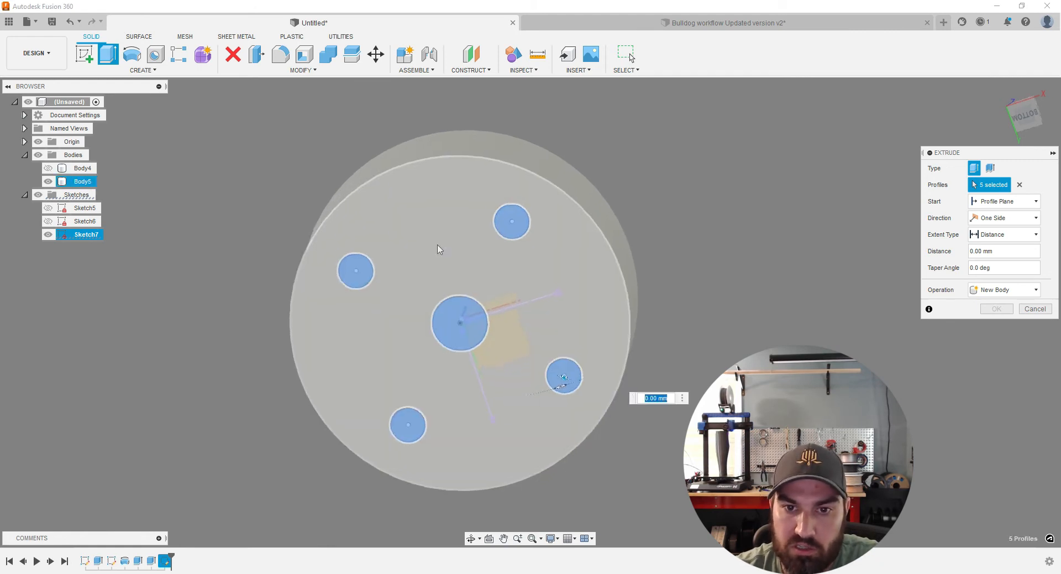
Step: Set the extrusion of the five circles to the Cut operation with the extent All
shift+middle_drag(538, 429, 560, 445)
click(1011, 290)
click(987, 316)
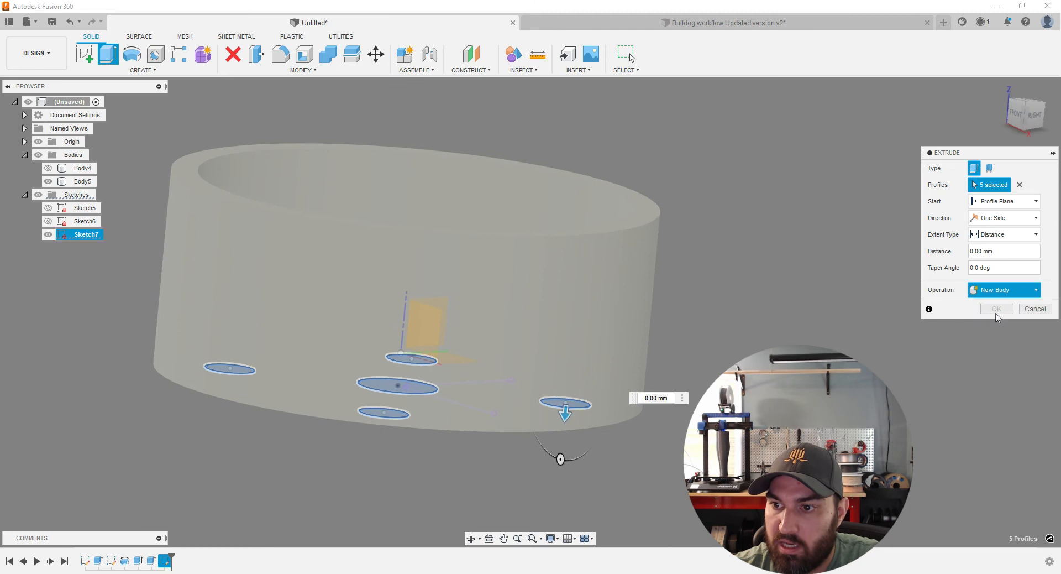
click(1000, 234)
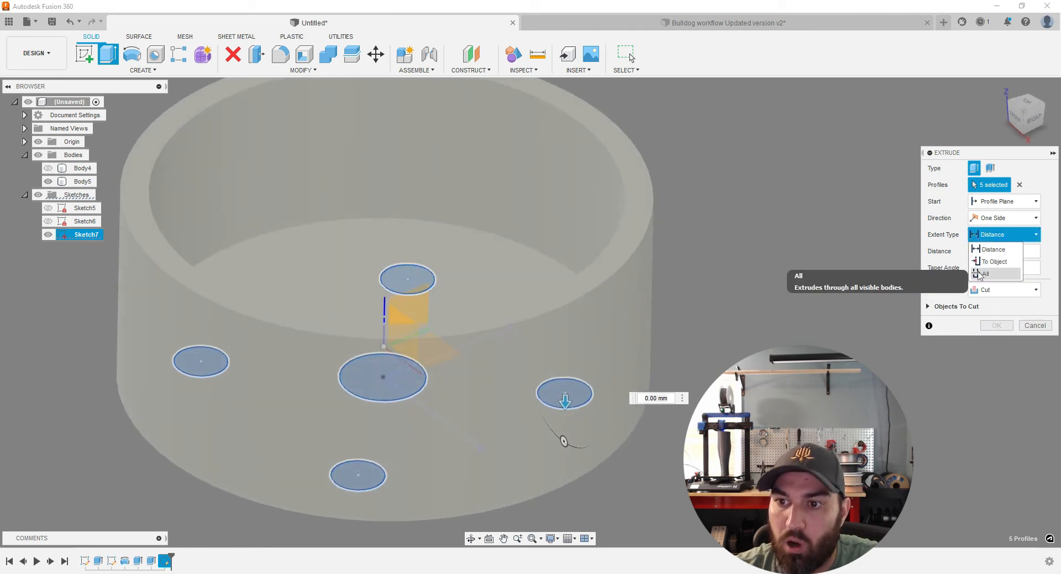
click(984, 273)
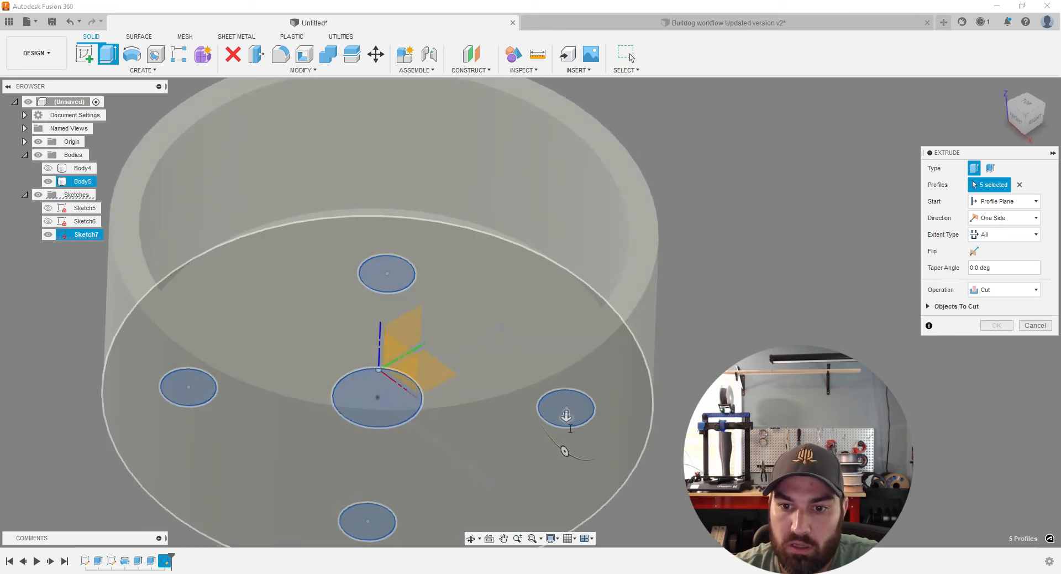
Step: Direct the cut upward into the cup, set its extent back to All and complete the five holes
drag(566, 418, 560, 296)
scroll(561, 296, down, 3)
shift+middle_drag(650, 513, 621, 440)
scroll(535, 325, up, 3)
shift+middle_drag(535, 324, 541, 333)
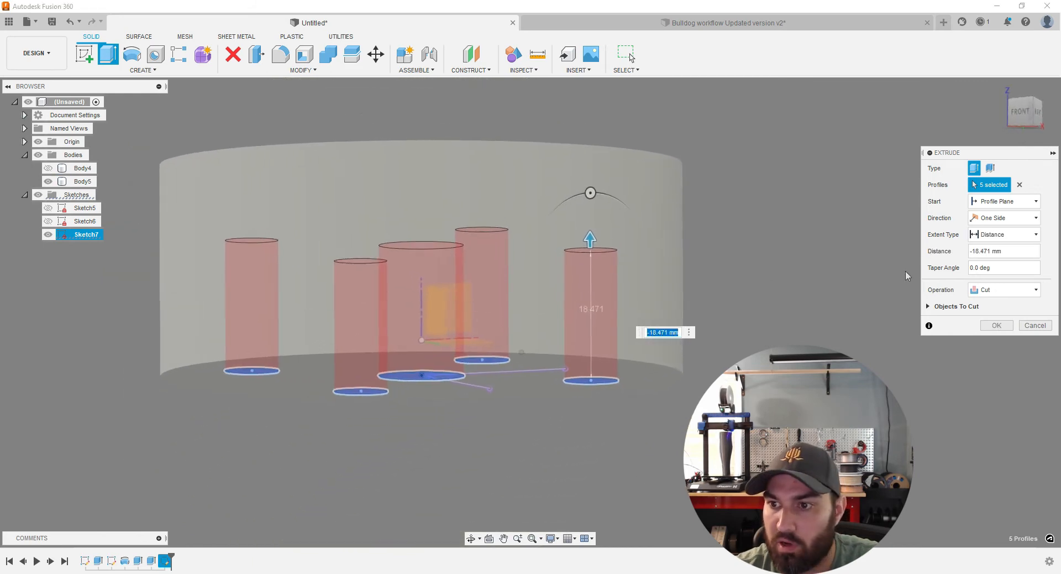
click(1004, 235)
click(993, 272)
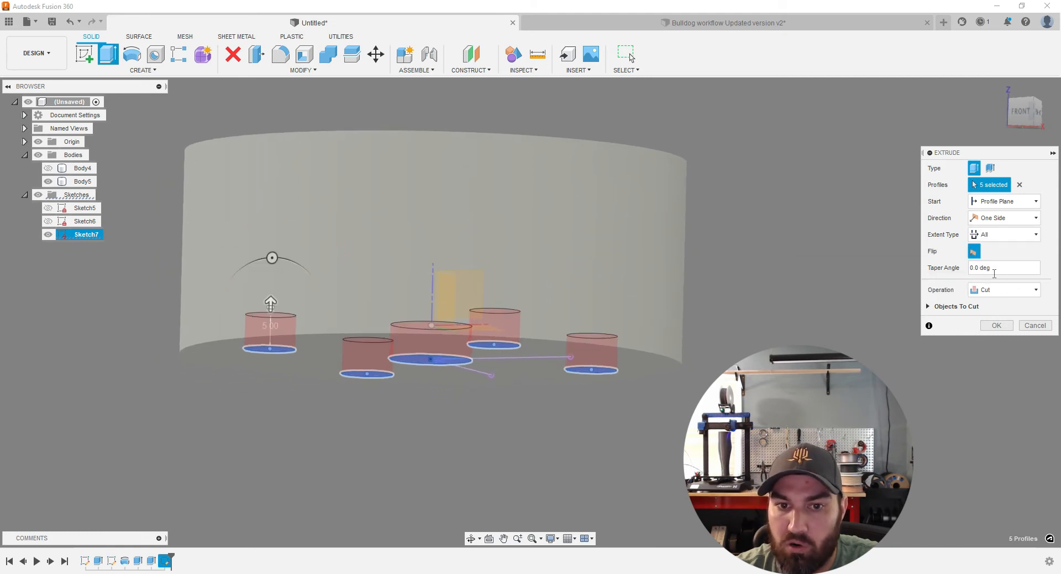
shift+middle_drag(437, 215, 438, 264)
shift+middle_drag(499, 222, 466, 373)
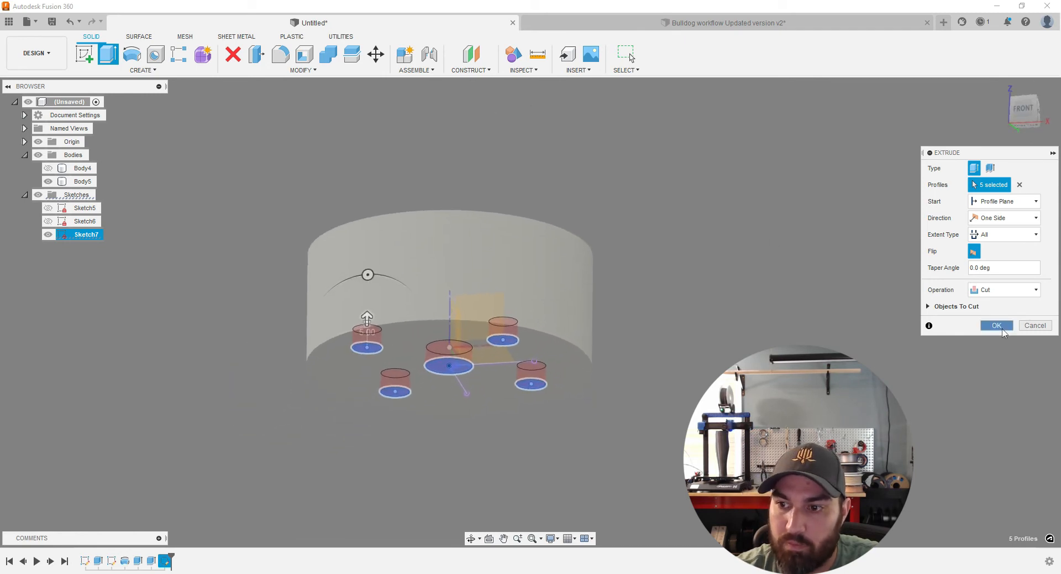
click(1002, 329)
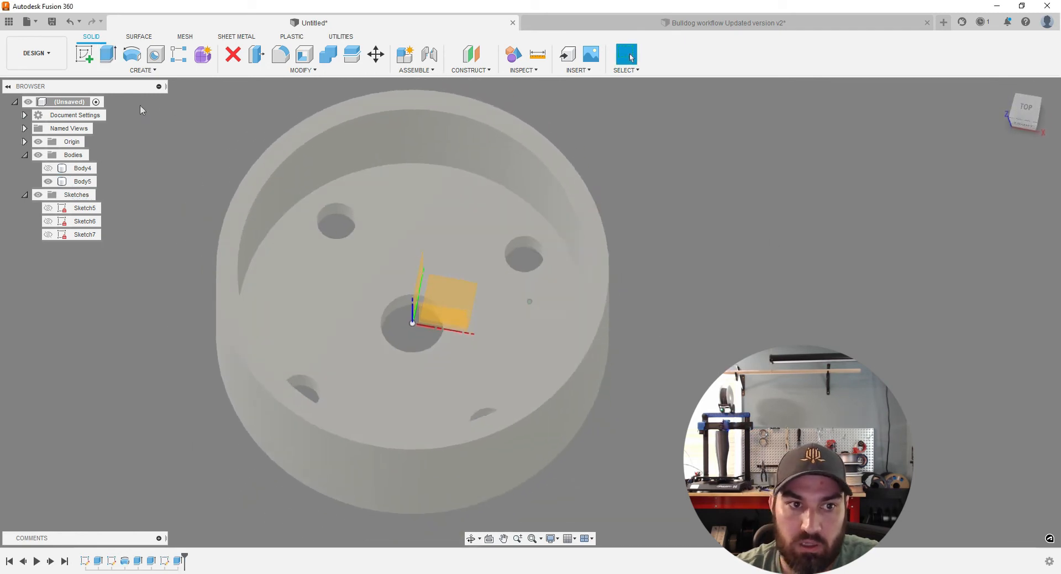
Step: Hide the origin, and show the inner cylinder body to check its fit before hiding it again
click(38, 142)
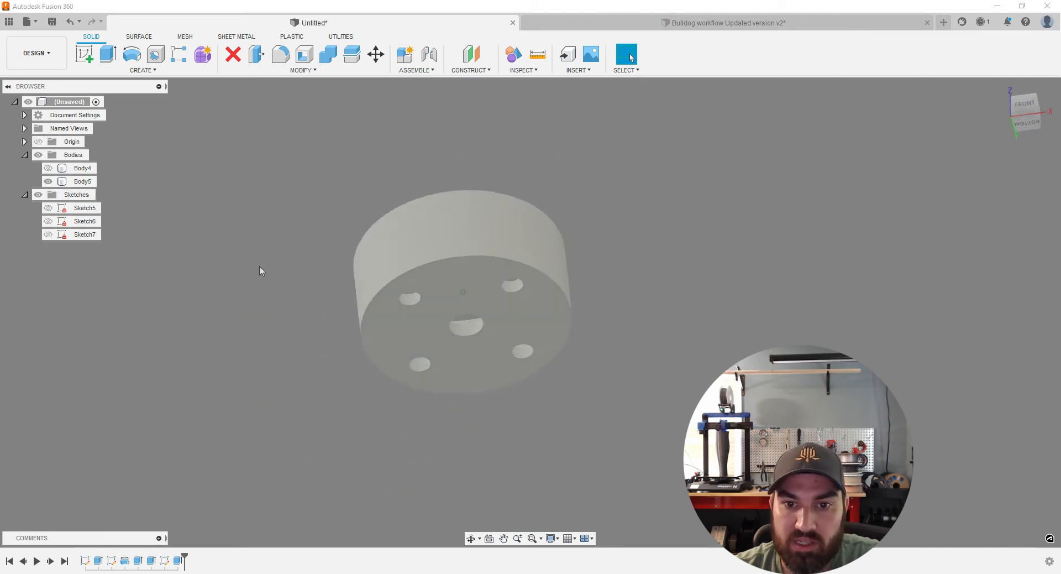
click(48, 168)
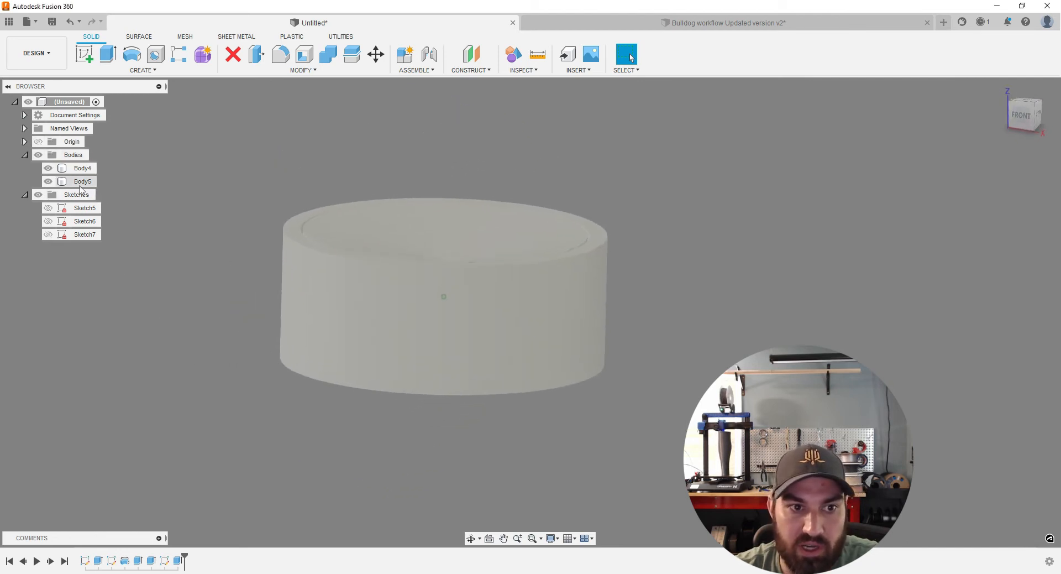
click(48, 168)
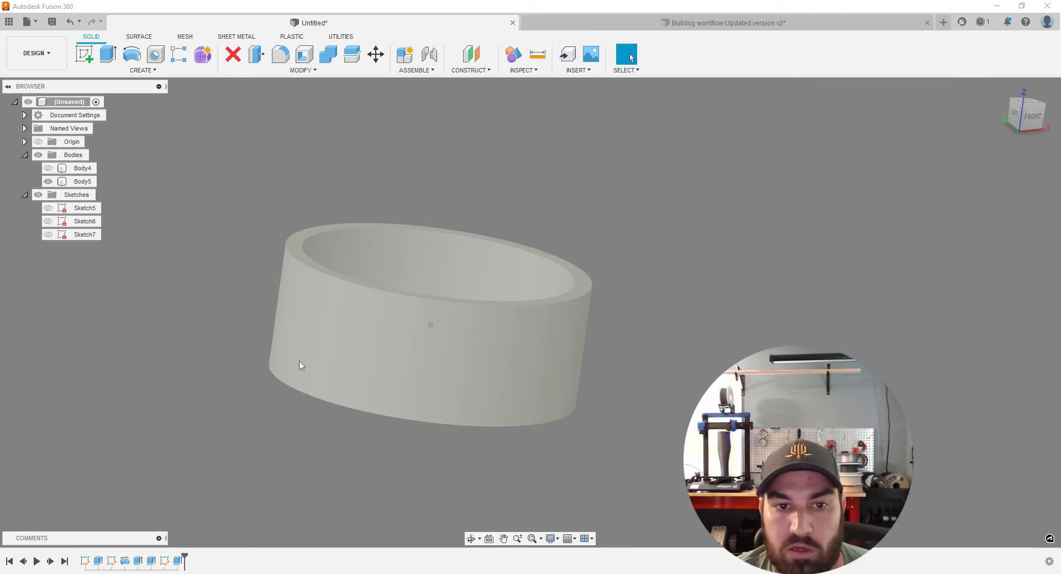
Step: Examine the cup's wall, floor and hole layout from several sides
click(300, 365)
shift+middle_drag(300, 365, 570, 366)
click(527, 397)
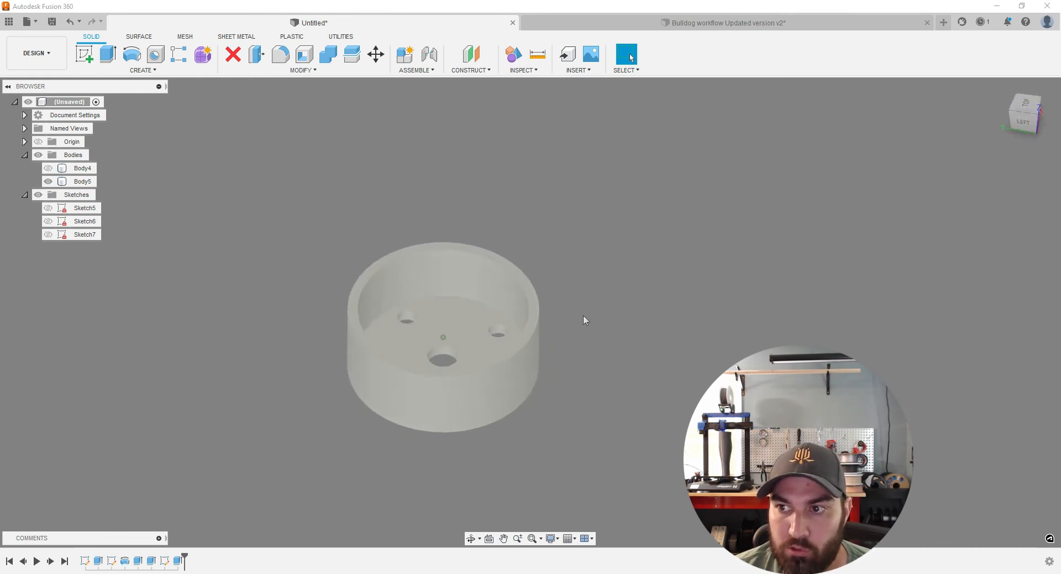
shift+middle_drag(583, 317, 589, 330)
mouse_move(1016, 117)
mouse_down()
mouse_move(1034, 128)
mouse_move(1018, 116)
mouse_up()
shift+middle_drag(619, 326, 613, 424)
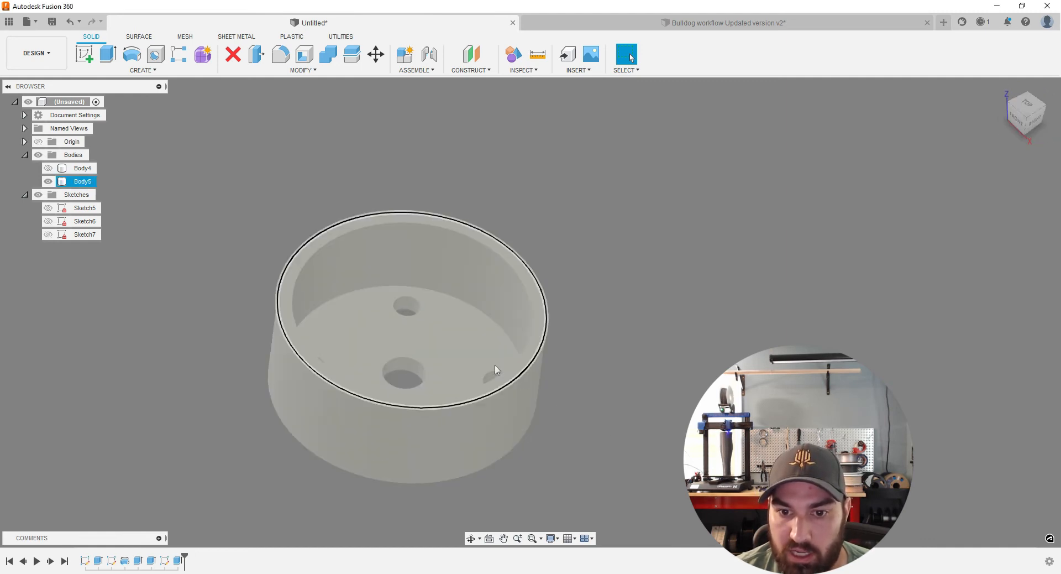
shift+middle_drag(495, 369, 605, 290)
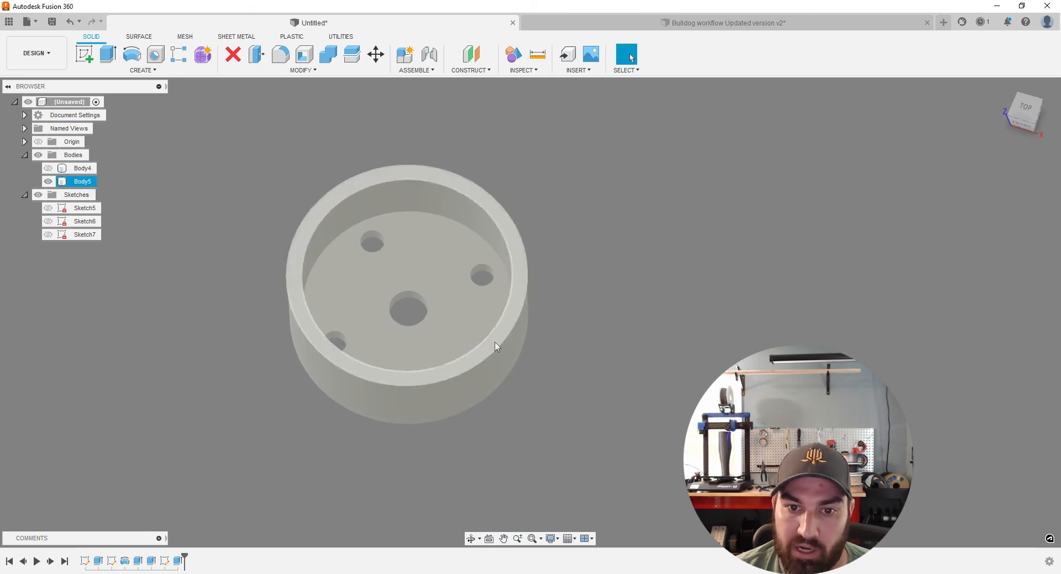
shift+middle_drag(498, 346, 530, 351)
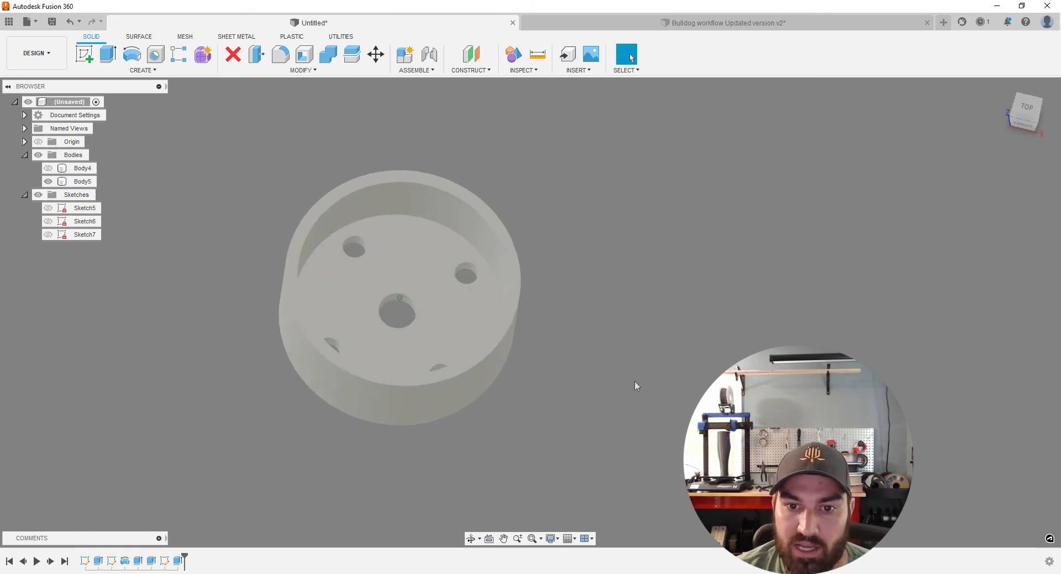
shift+middle_drag(635, 384, 275, 128)
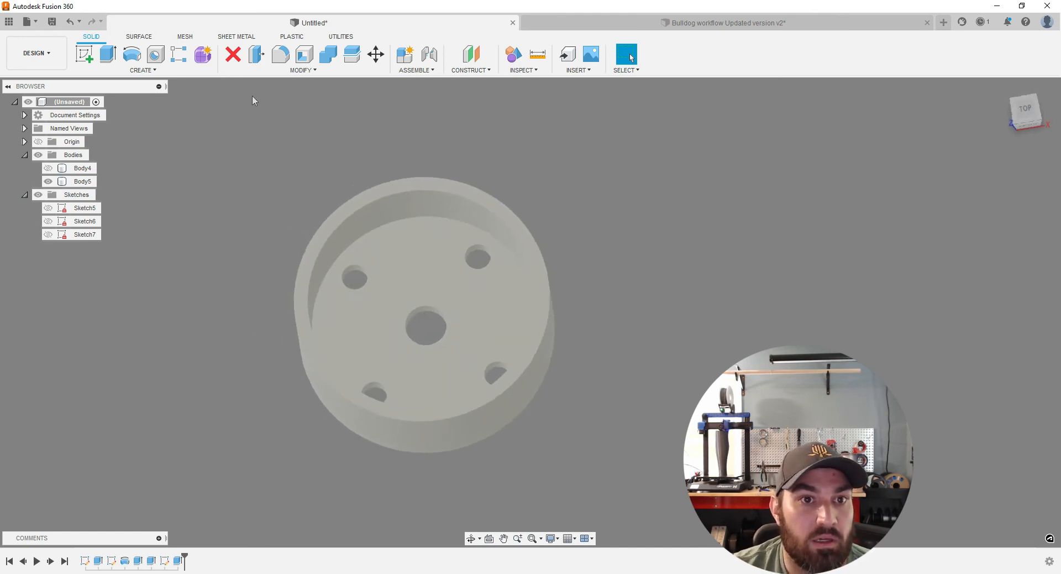
mouse_move(412, 277)
shift+middle_down()
mouse_move(416, 330)
mouse_move(420, 318)
mouse_move(474, 303)
mouse_move(426, 291)
mouse_move(429, 267)
shift+middle_up()
click(476, 52)
click(420, 284)
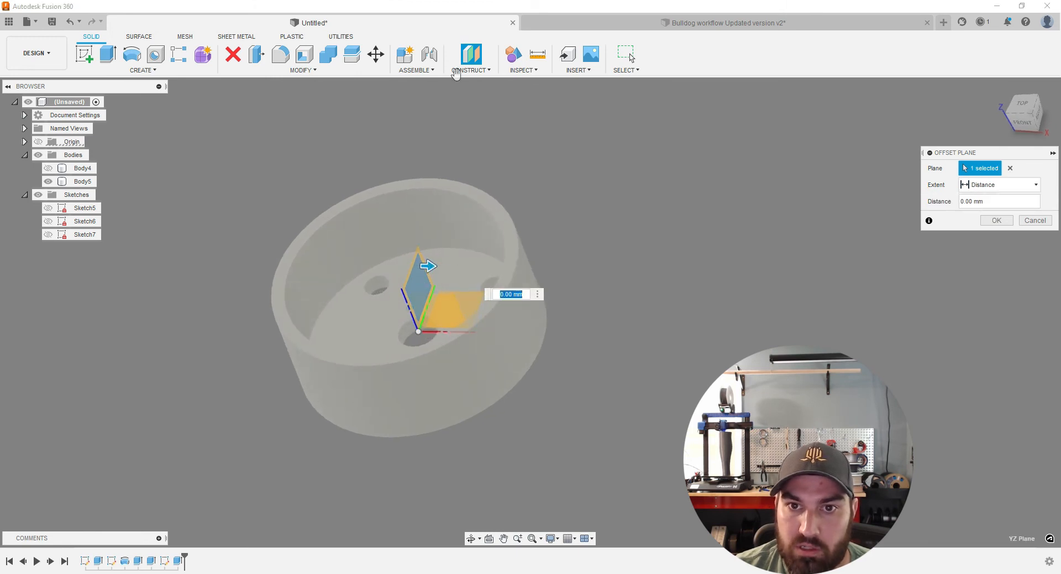
click(481, 66)
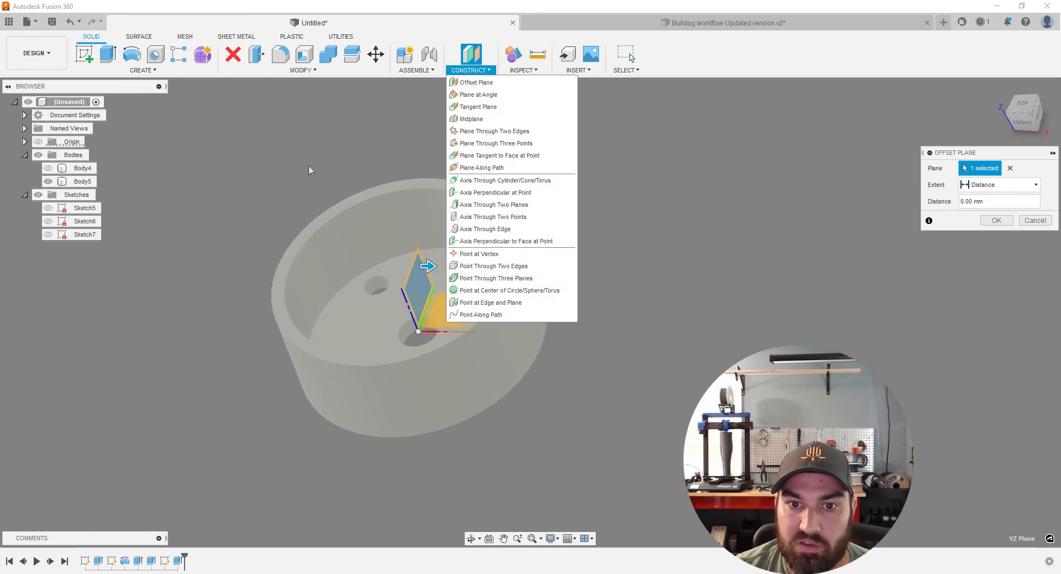
drag(429, 266, 578, 268)
shift+middle_drag(578, 268, 580, 324)
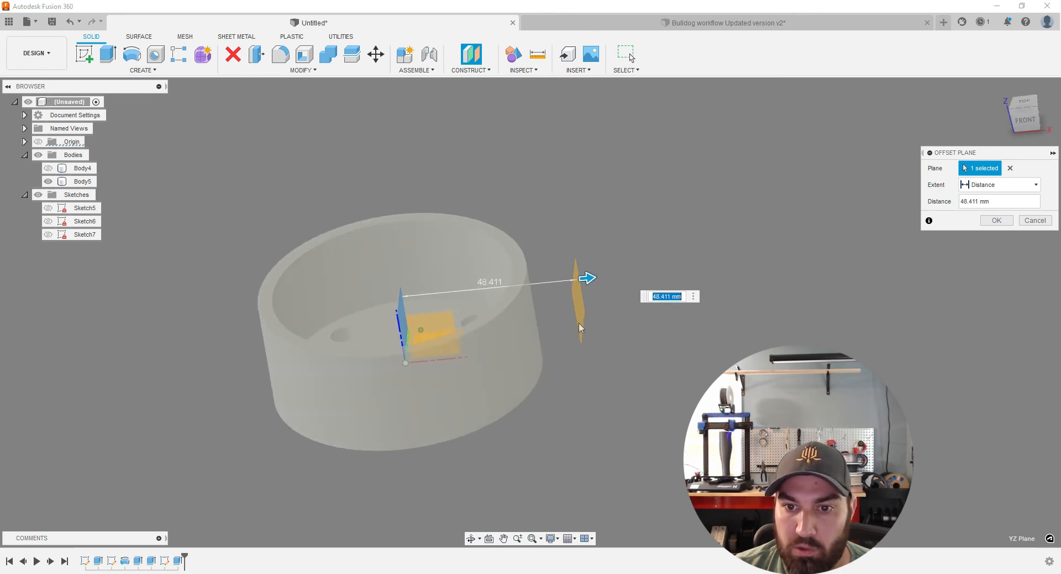
click(1040, 224)
shift+middle_drag(663, 310, 630, 325)
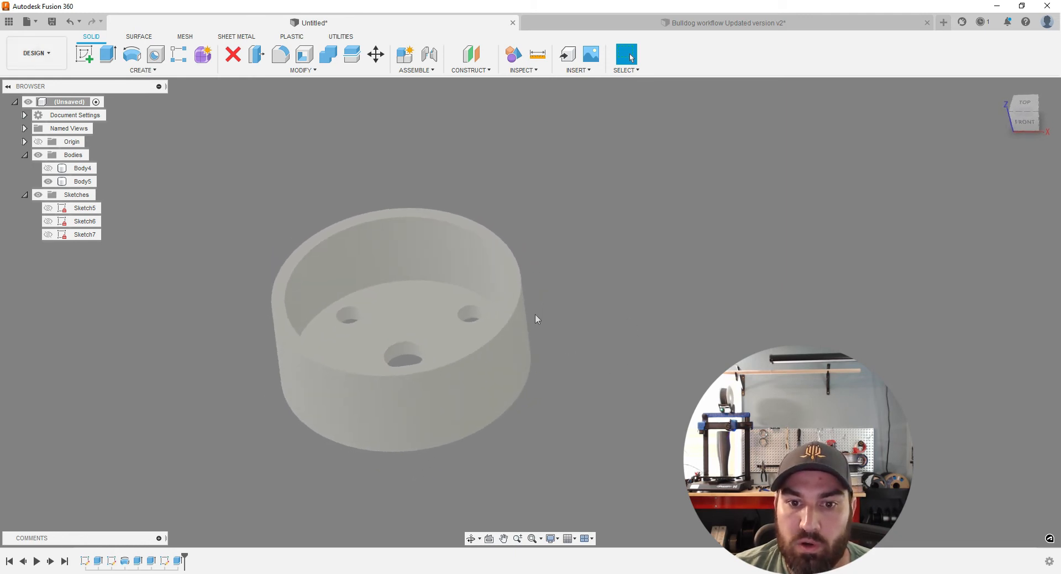
shift+middle_drag(563, 330, 459, 369)
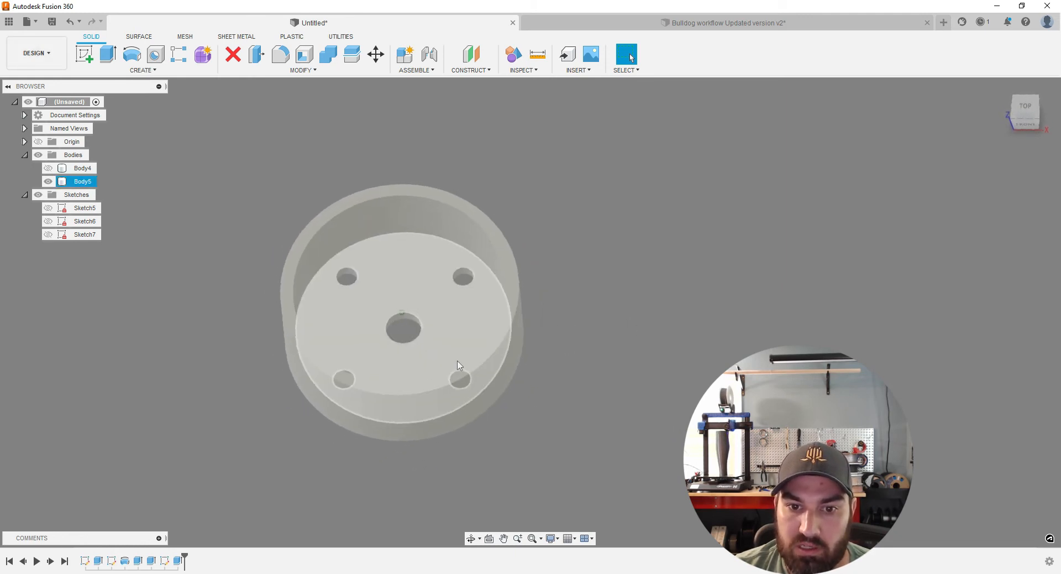
shift+middle_drag(360, 328, 497, 238)
click(471, 70)
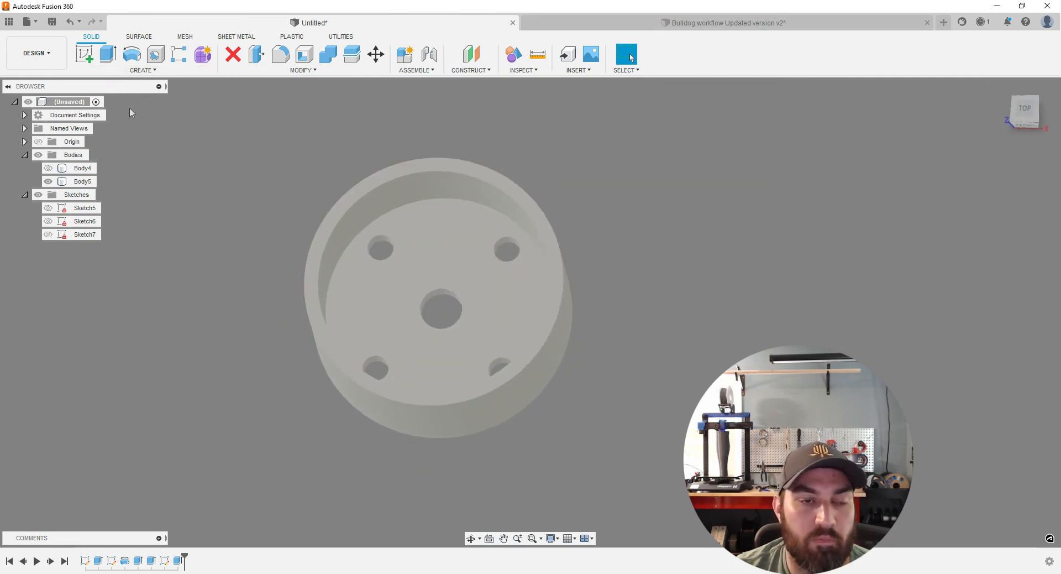
Step: Try an empty sketch on the XZ plane, finish it and undo it
click(83, 56)
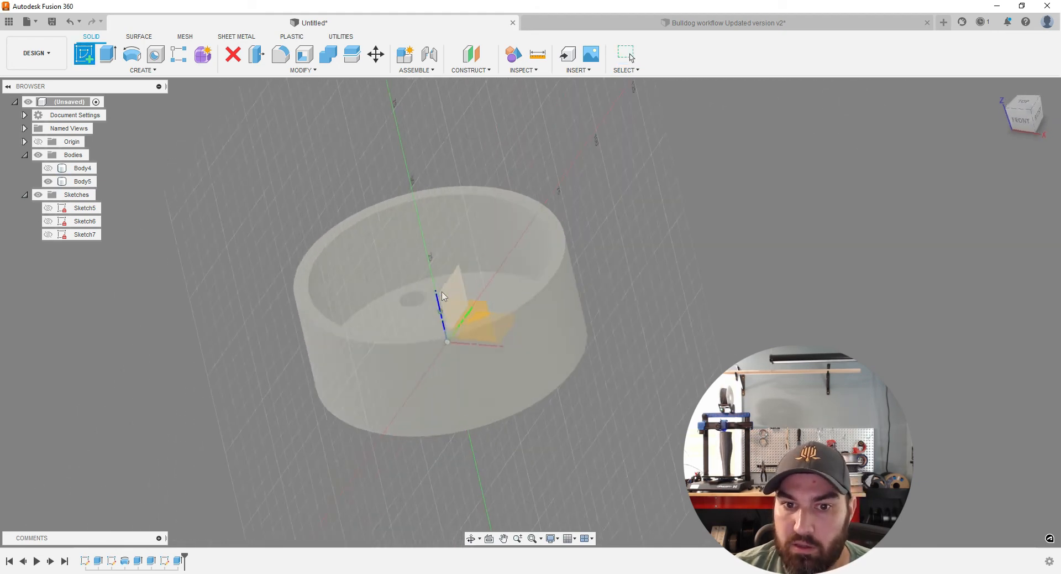
click(442, 296)
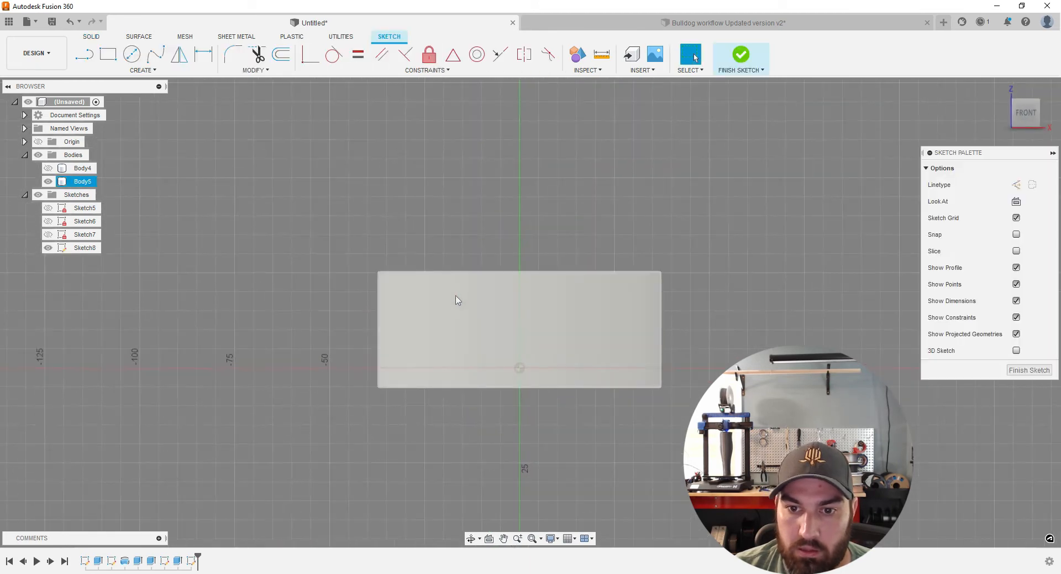
click(1045, 370)
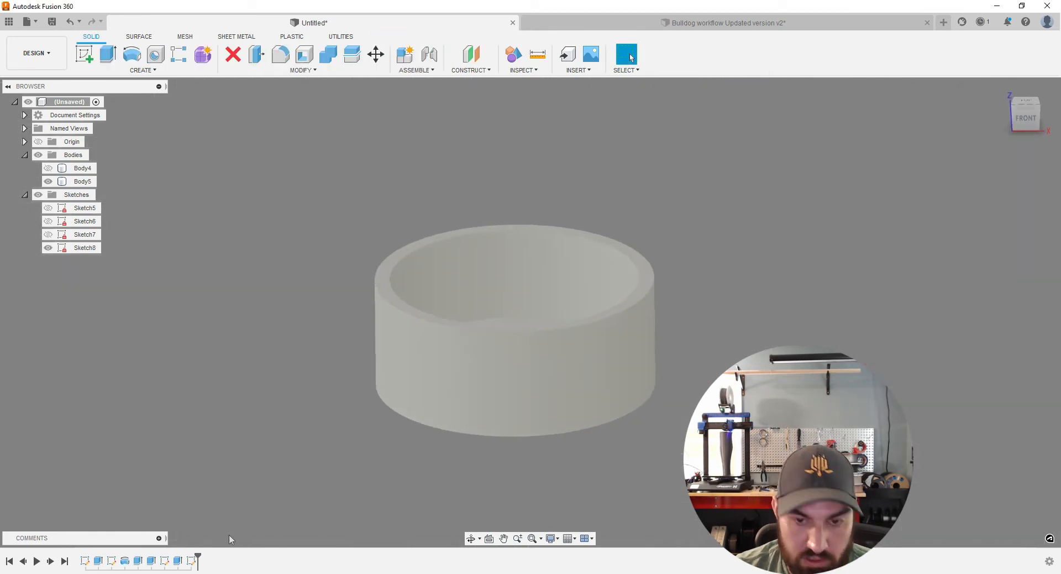
key(ctrl+z)
key(ctrl+z)
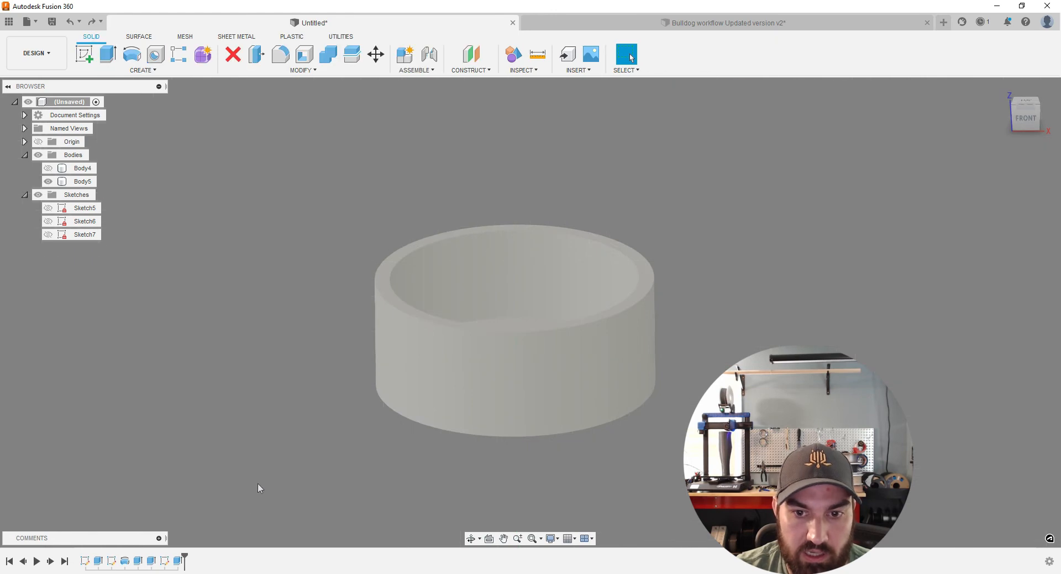
Step: Start a sketch on the YZ plane through the cup's centre and face it squarely from the right side
click(84, 54)
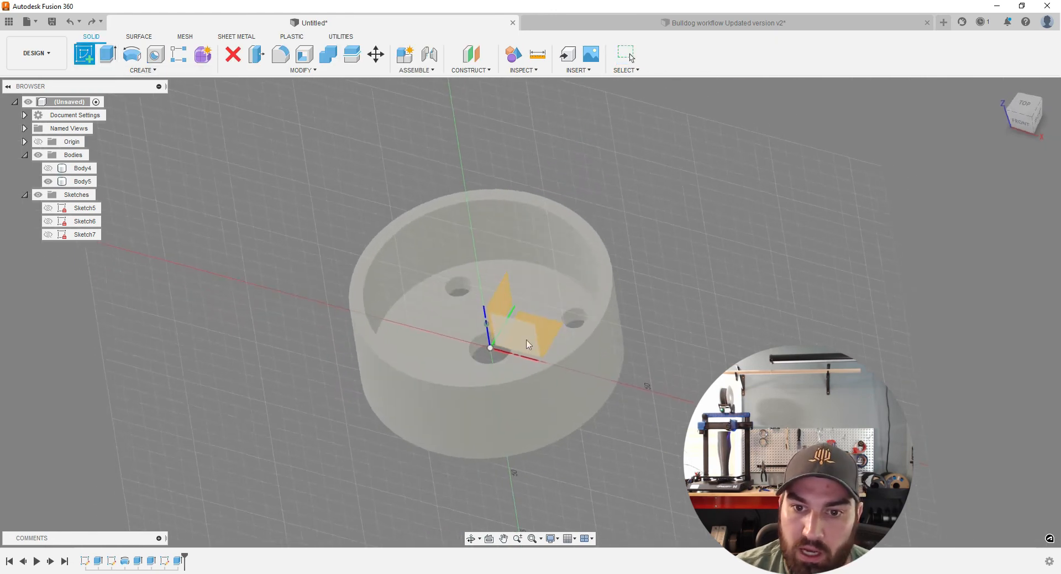
click(499, 302)
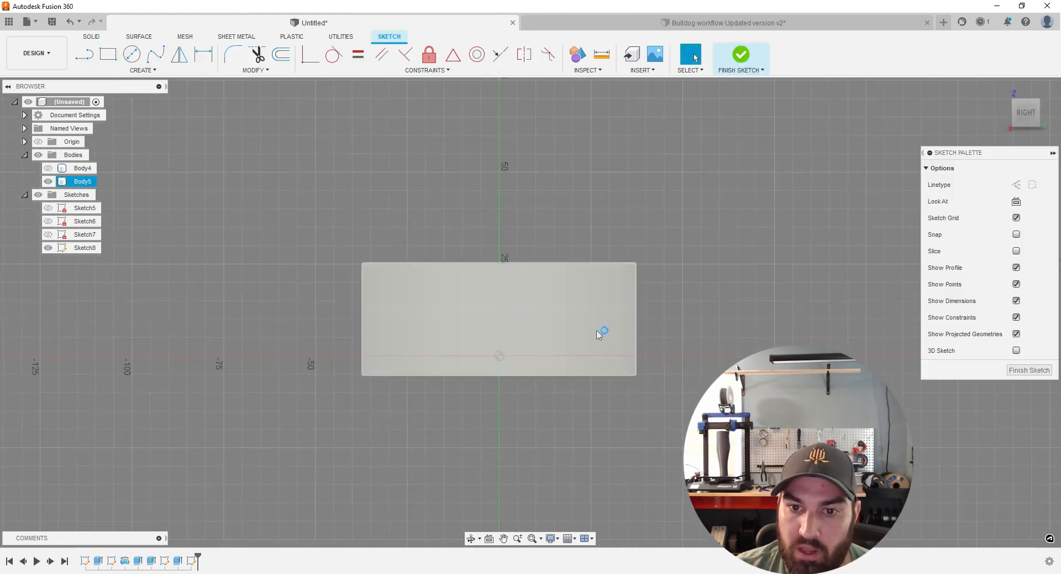
click(1001, 88)
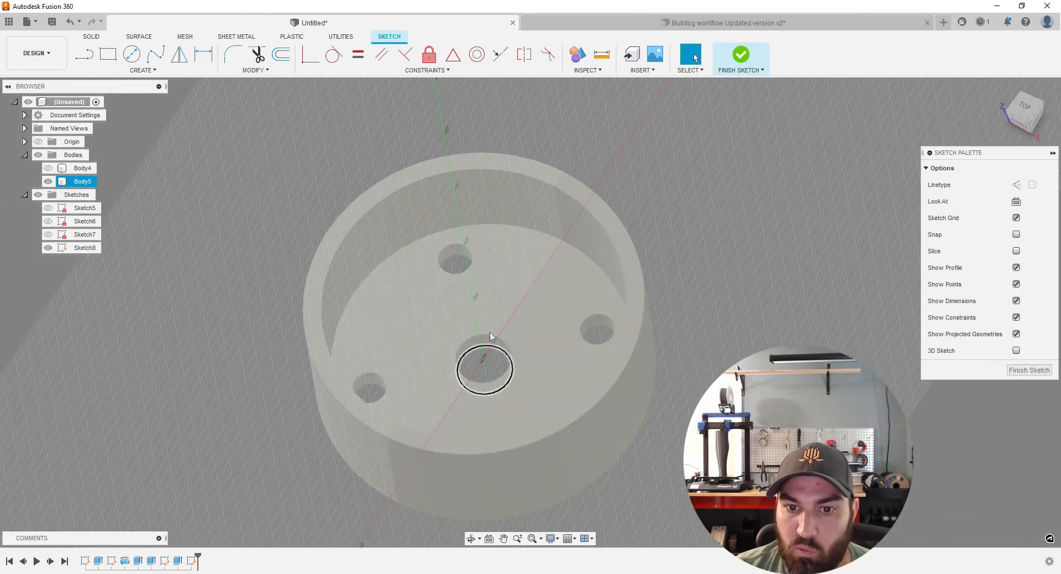
shift+middle_drag(480, 326, 420, 321)
shift+middle_drag(489, 331, 521, 344)
mouse_move(666, 348)
shift+middle_down()
mouse_move(717, 360)
mouse_move(335, 254)
mouse_move(505, 315)
mouse_move(464, 315)
shift+middle_up()
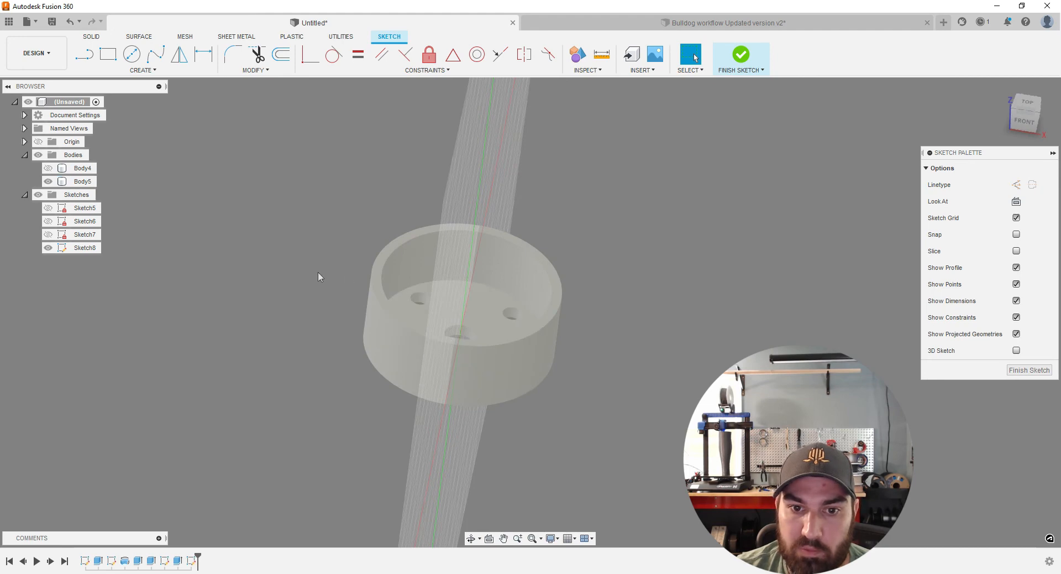
mouse_move(312, 271)
shift+middle_down()
mouse_move(712, 350)
mouse_move(635, 326)
shift+middle_up()
shift+middle_drag(818, 331, 558, 304)
click(1038, 125)
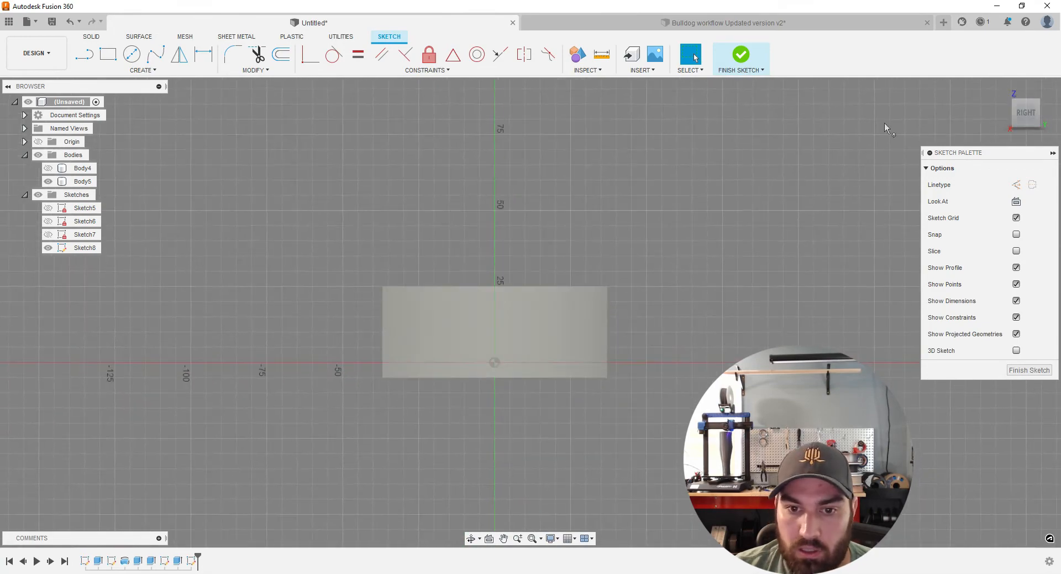
Step: Project the cup's outer side face into the active YZ sketch
click(358, 312)
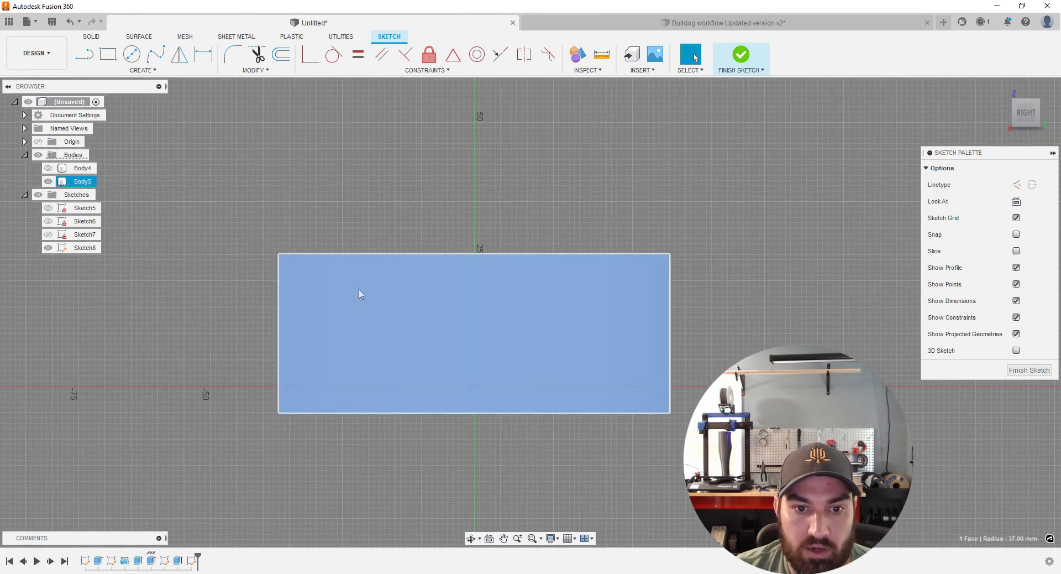
click(143, 70)
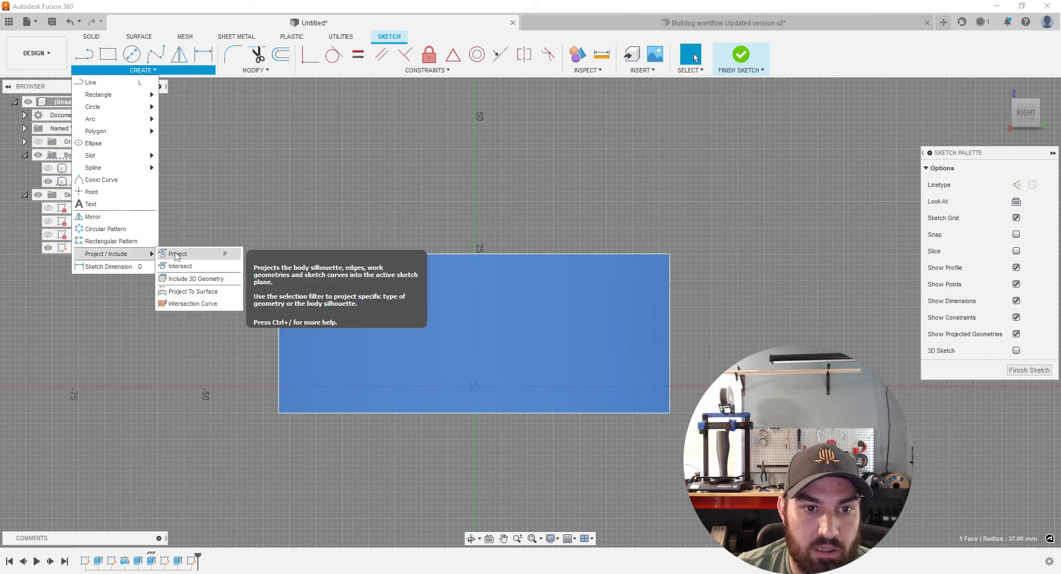
click(176, 256)
click(856, 220)
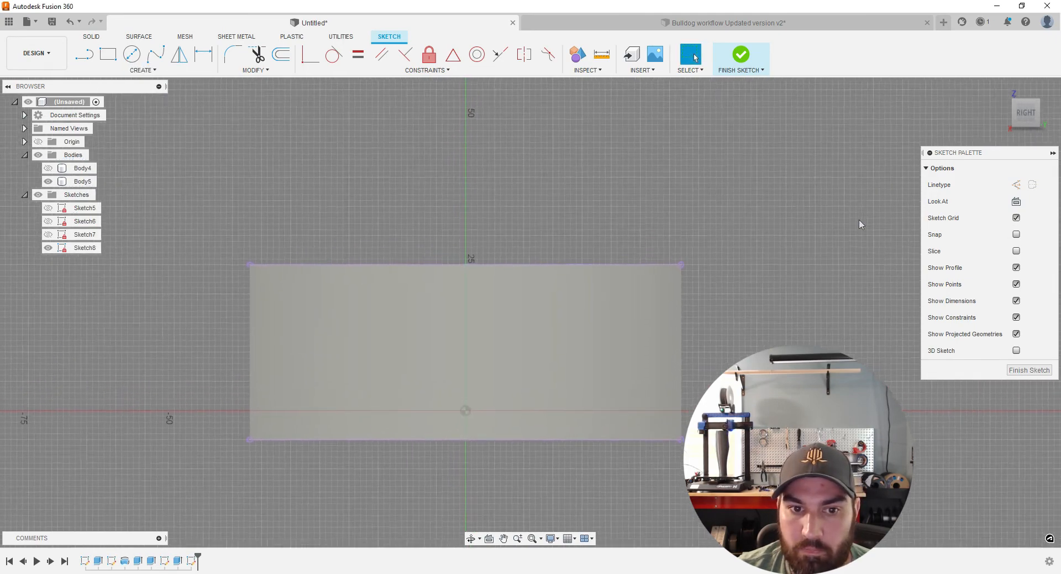
Step: Project the cup's inner floor face with its five holes into the sketch and return to the right-side view
click(1002, 87)
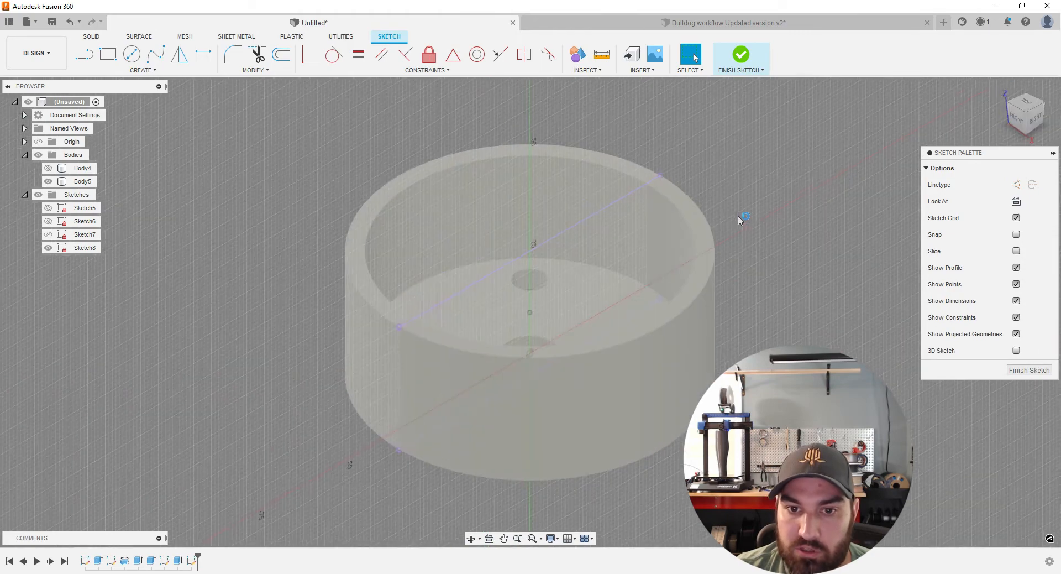
click(486, 310)
shift+middle_drag(486, 309, 447, 313)
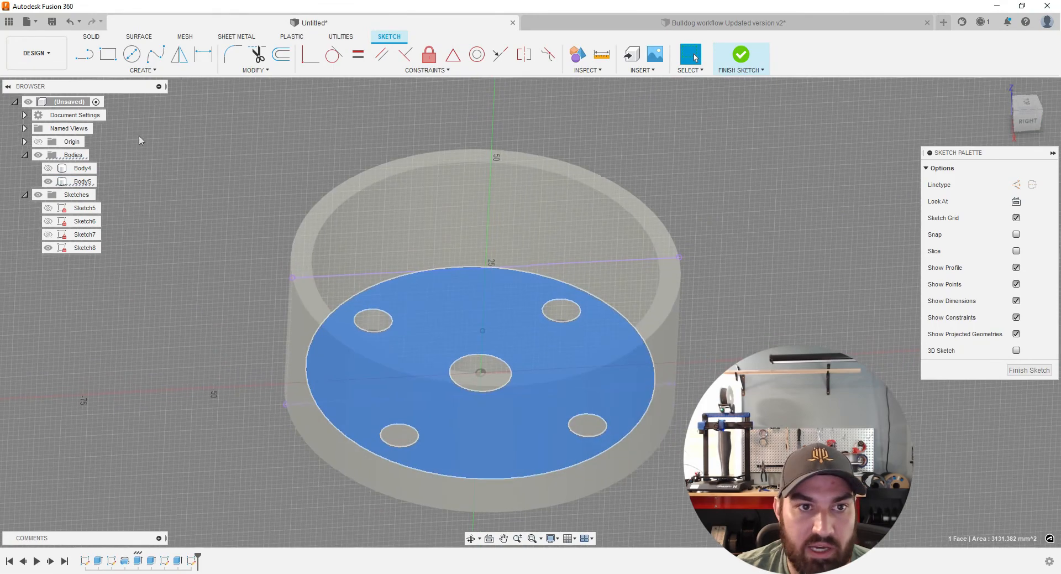
click(150, 71)
mouse_move(141, 255)
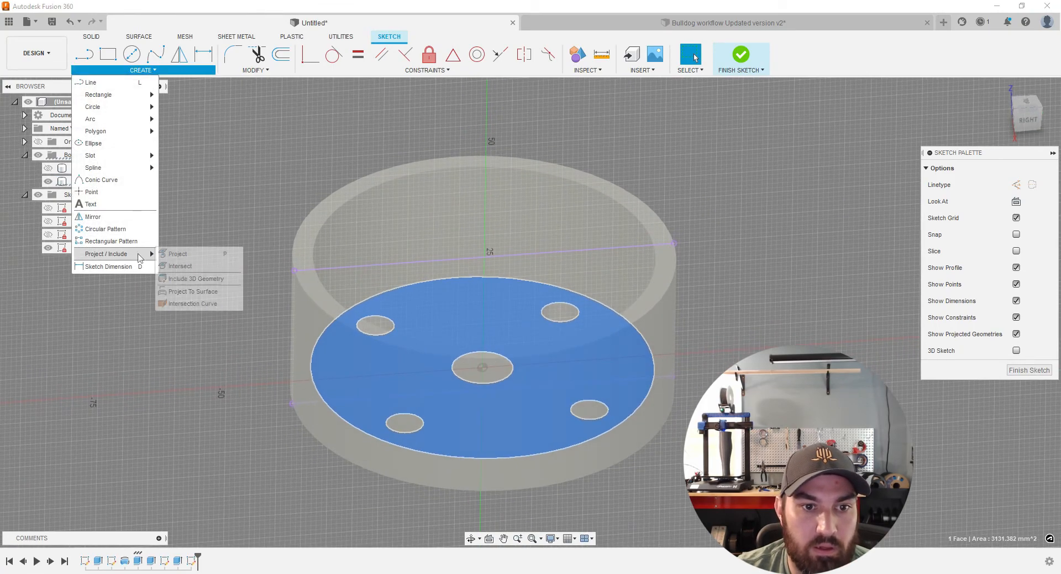
click(178, 256)
key(Return)
shift+middle_drag(768, 257, 780, 326)
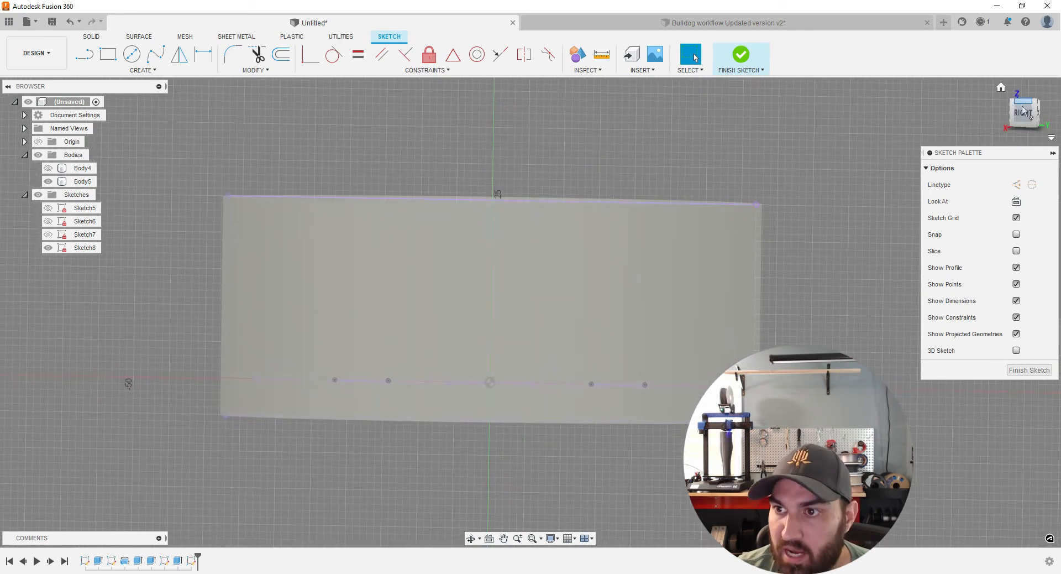
click(1025, 109)
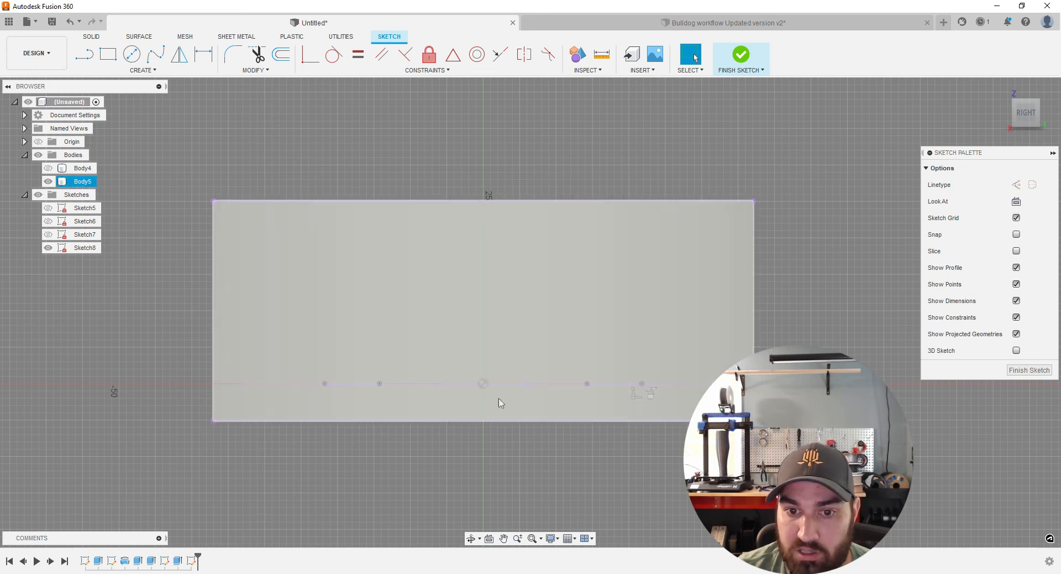
scroll(474, 391, down, 3)
scroll(174, 161, up, 3)
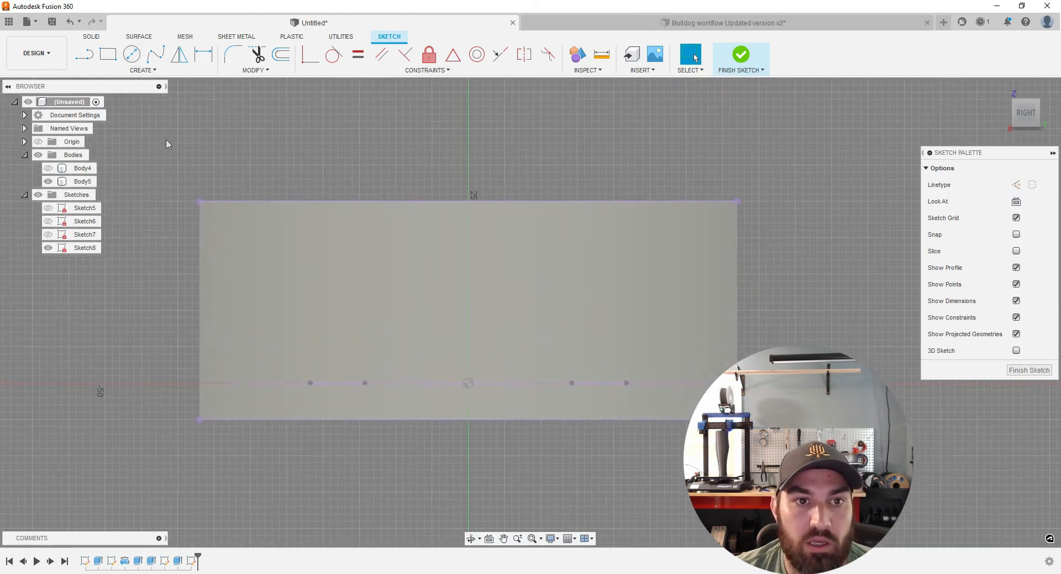
Step: Try a center circle about 19 mm in diameter on the cup's vertical centreline above the floor, and delete it
click(132, 54)
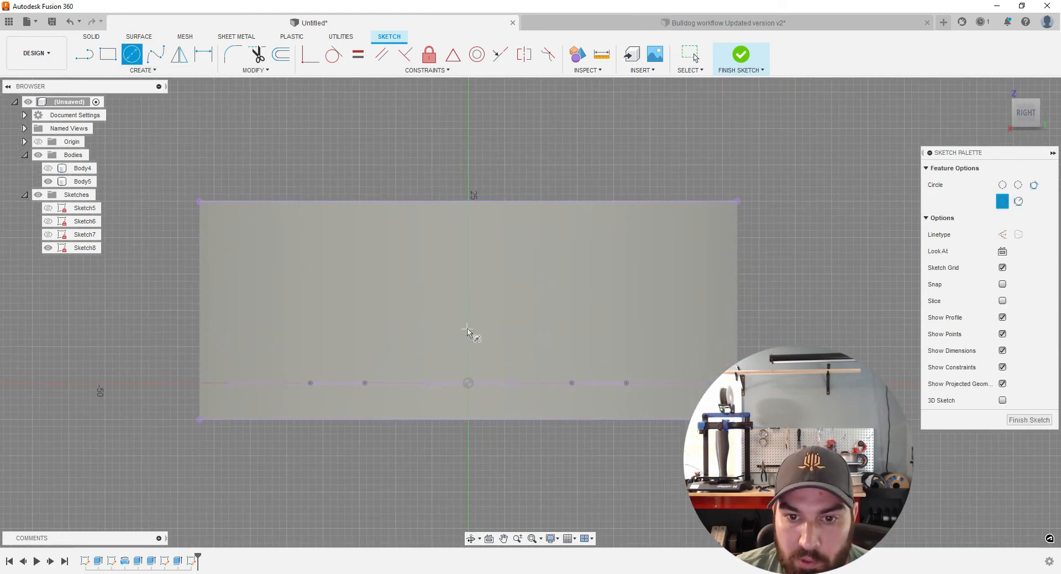
click(469, 317)
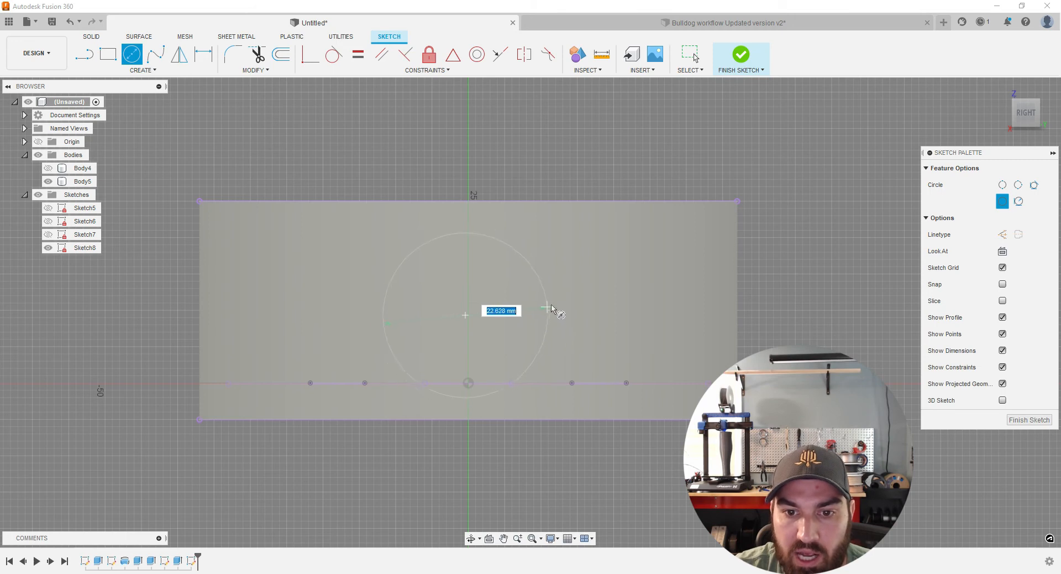
click(535, 313)
key(Escape)
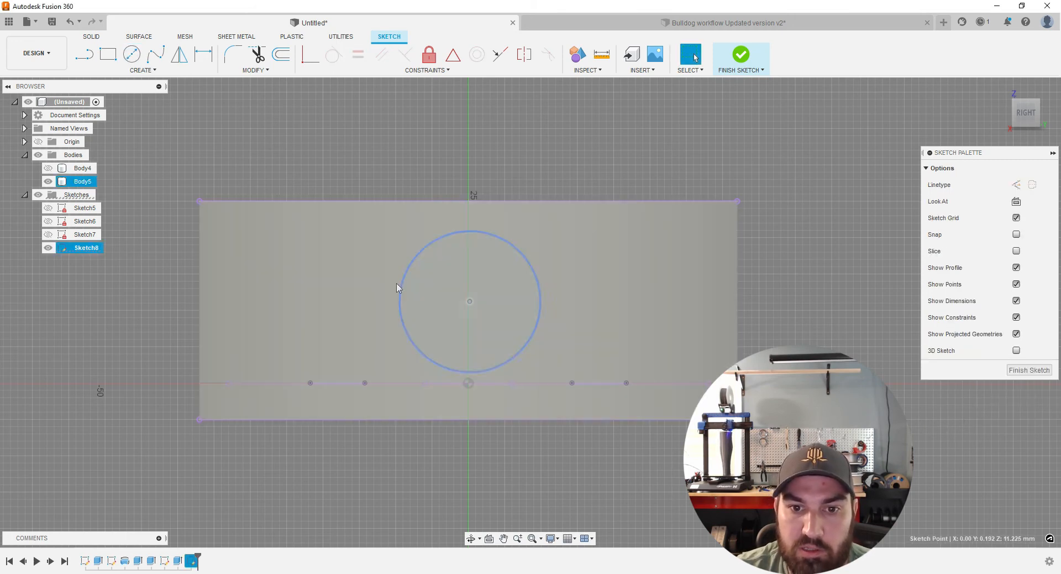
click(365, 296)
click(399, 298)
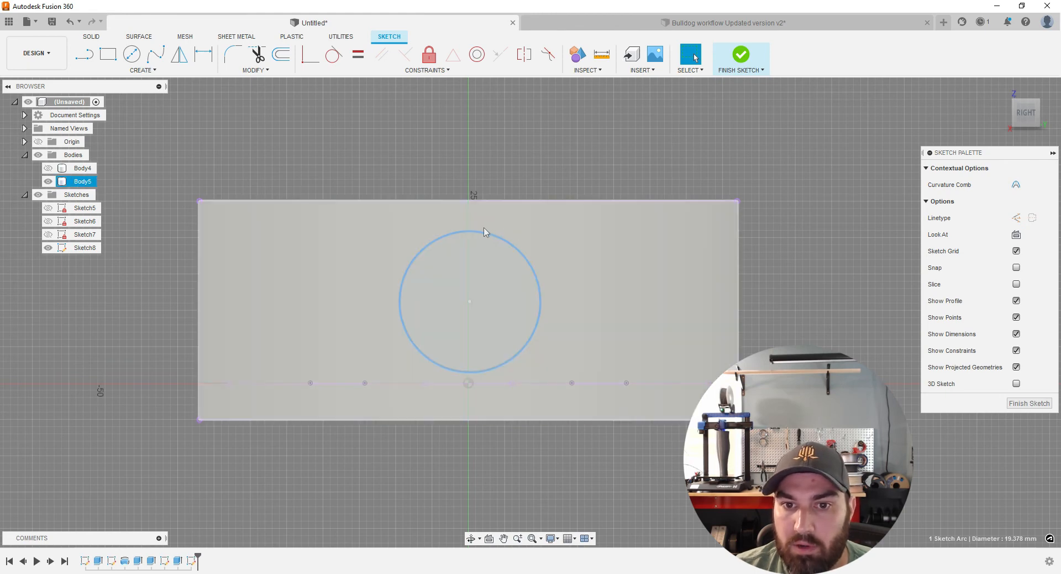
scroll(465, 238, down, 1)
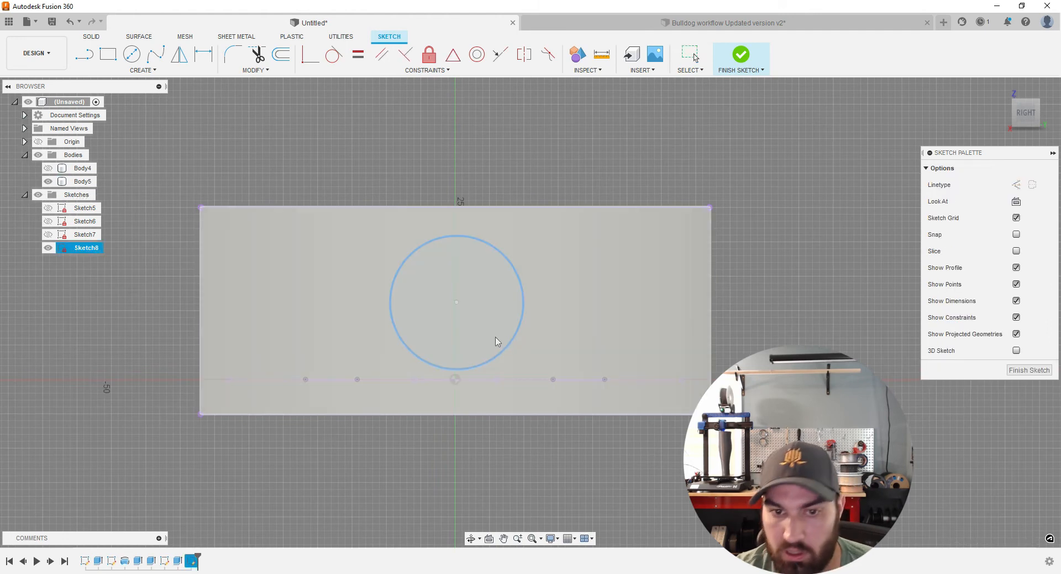
key(Delete)
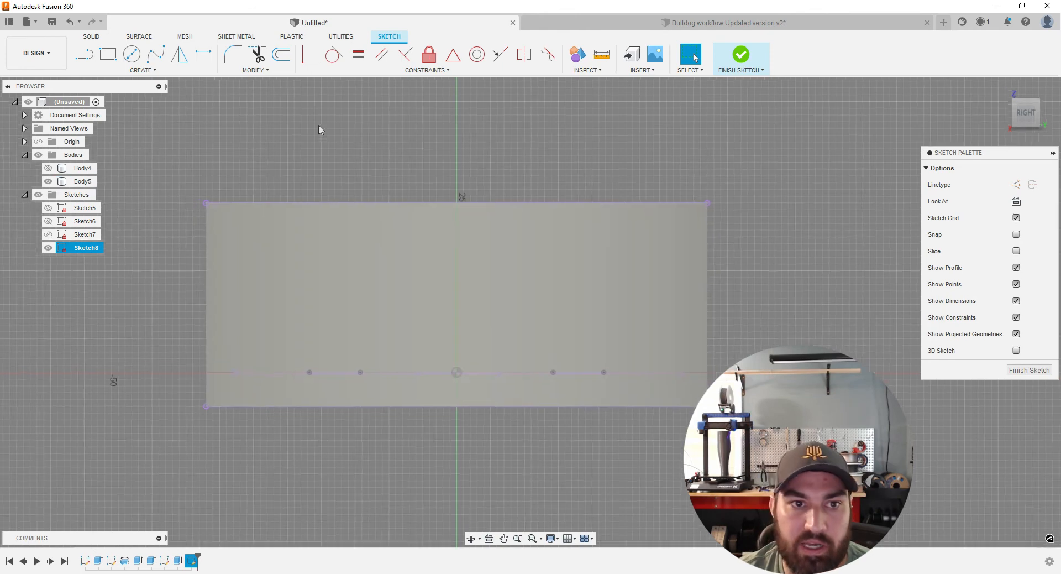
Step: Sketch a rectangle about 12 mm tall rising from the projected floor line, and dimension its width as 20 mm
click(109, 56)
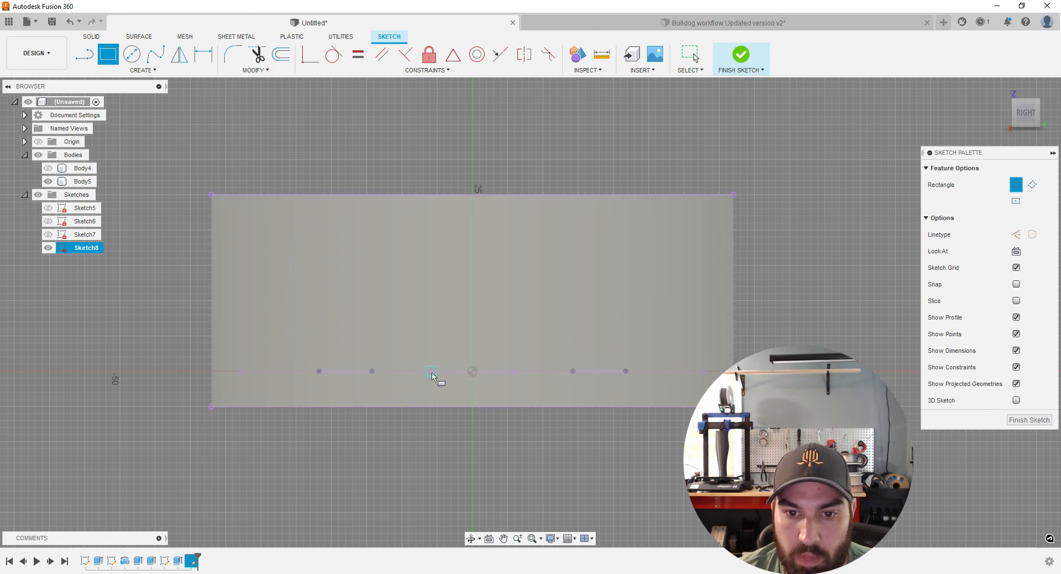
click(412, 372)
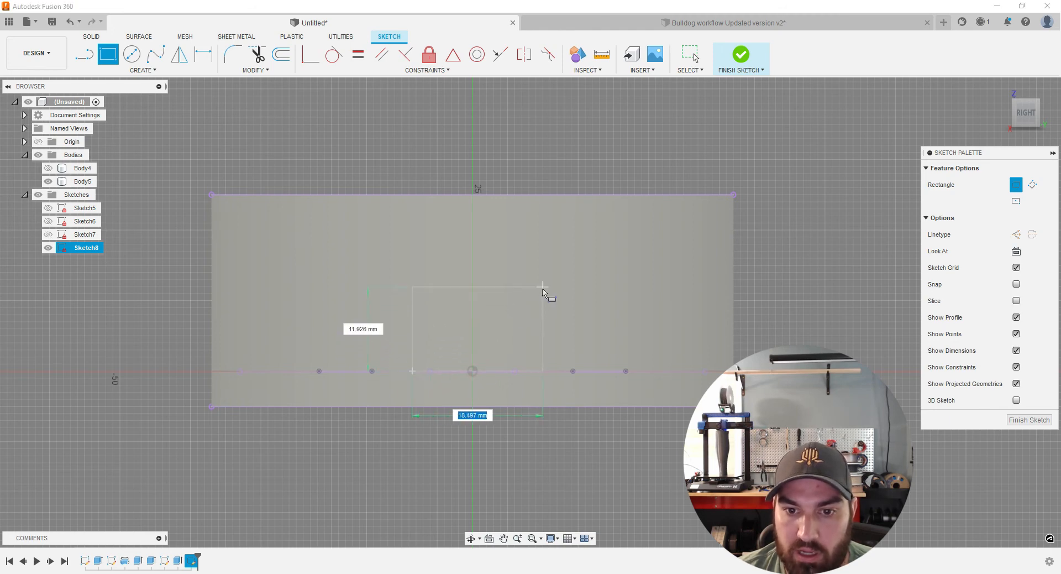
key(Escape)
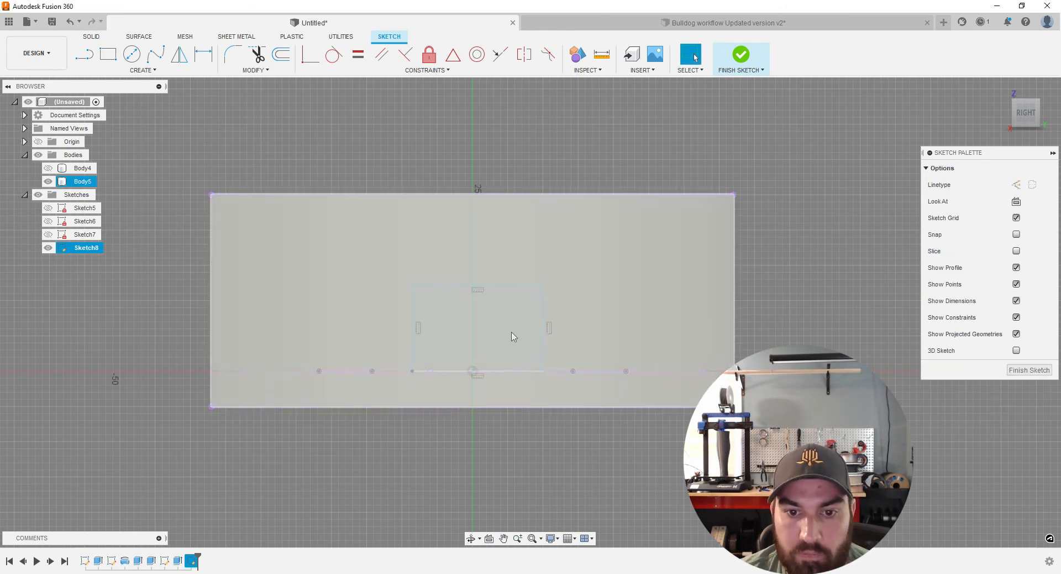
key(d)
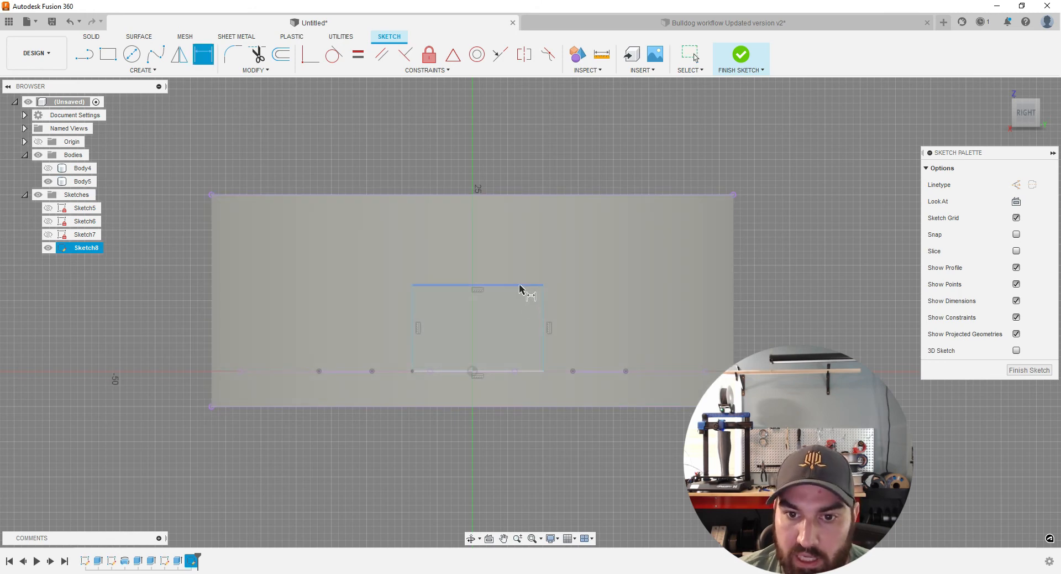
click(520, 270)
text(20)
key(Return)
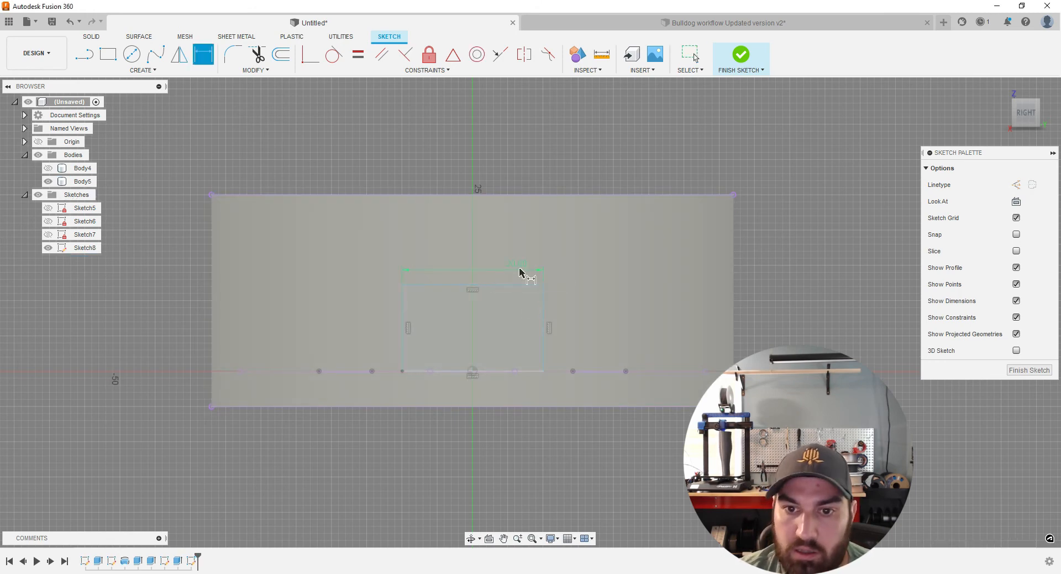
key(Escape)
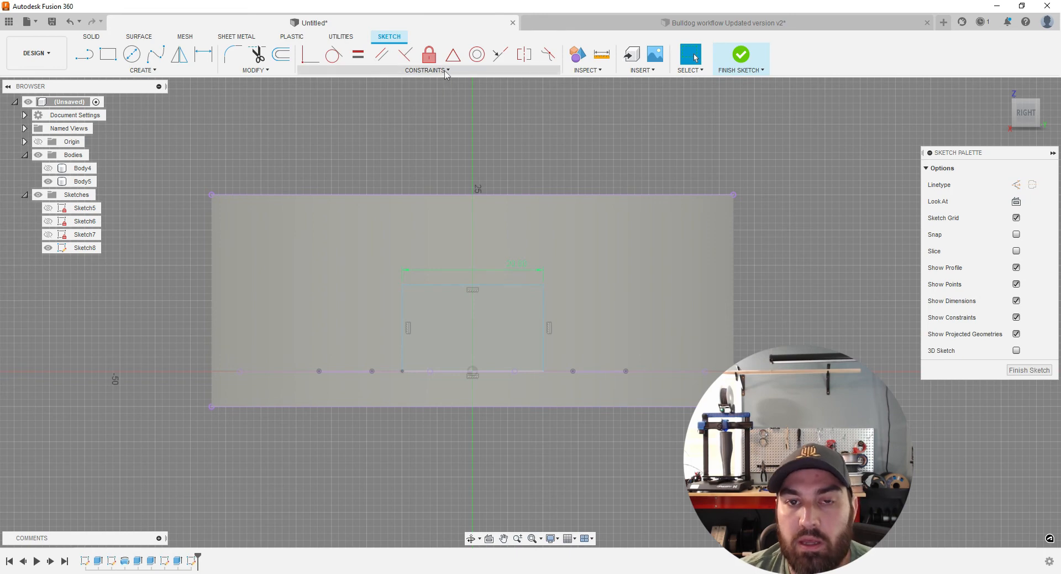
Step: Centre the rectangle's bottom edge on the projected floor line with a MidPoint constraint
click(447, 71)
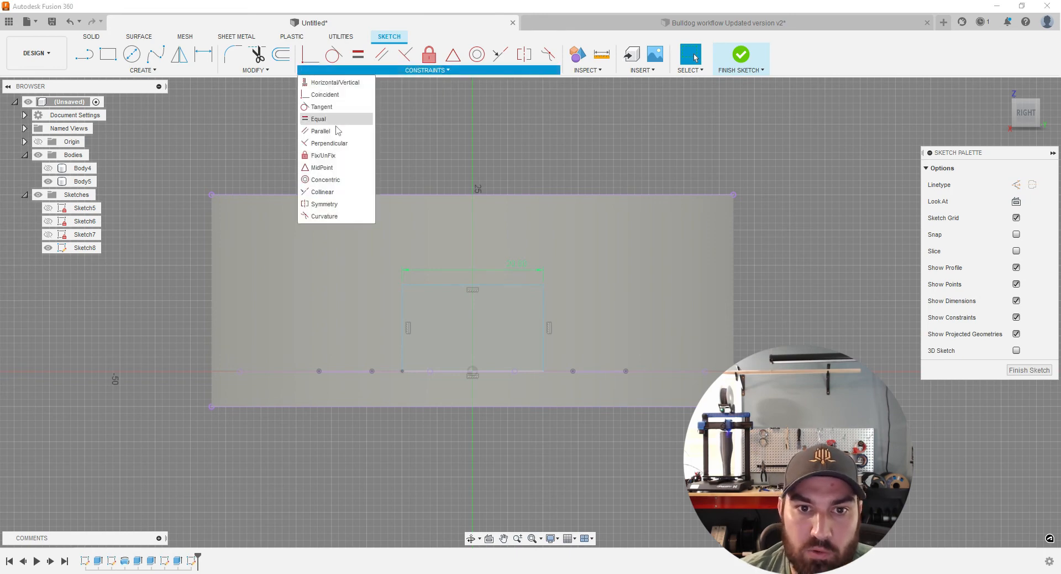
click(323, 167)
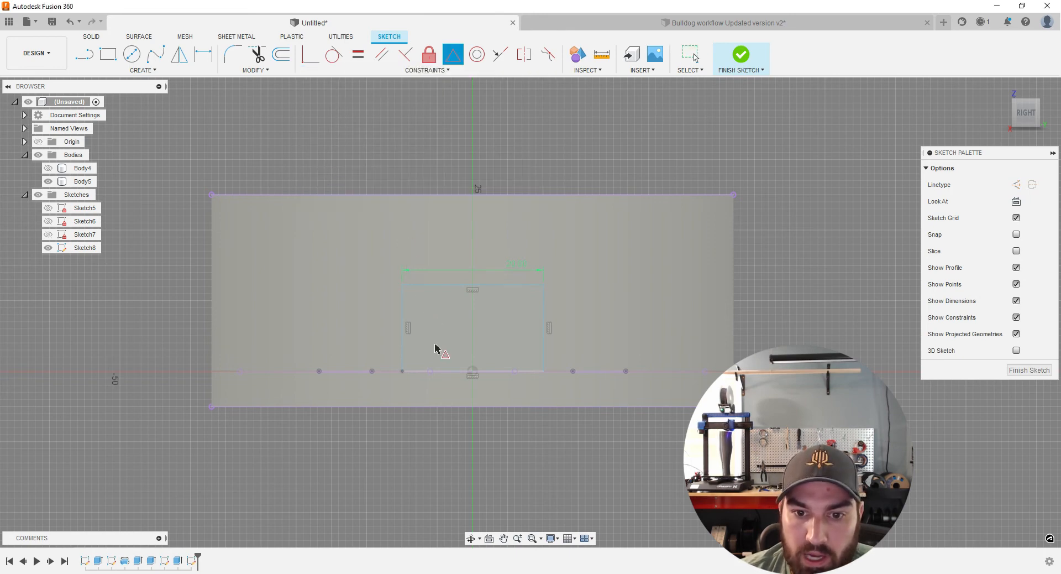
click(455, 373)
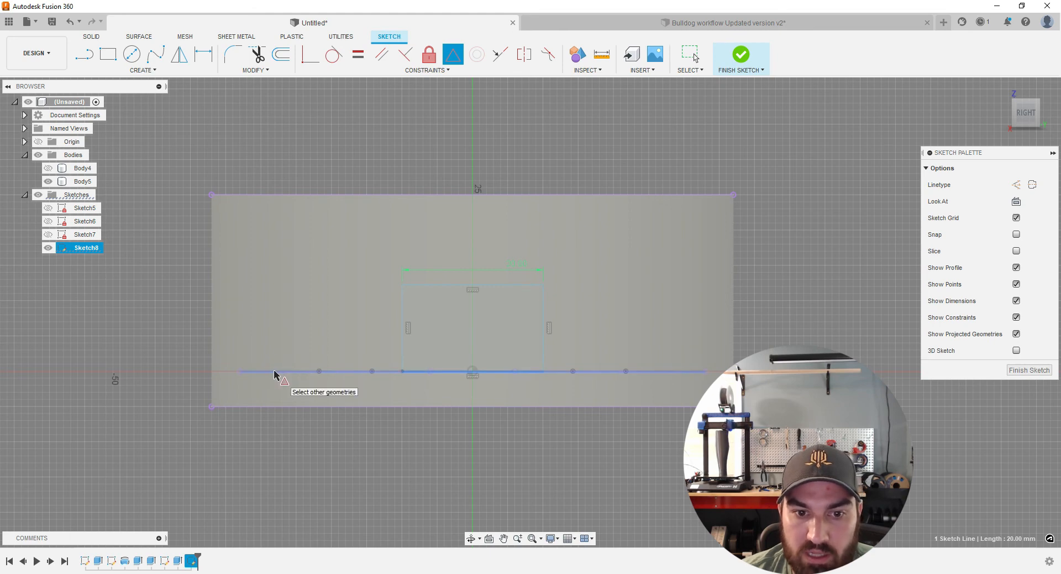
click(417, 363)
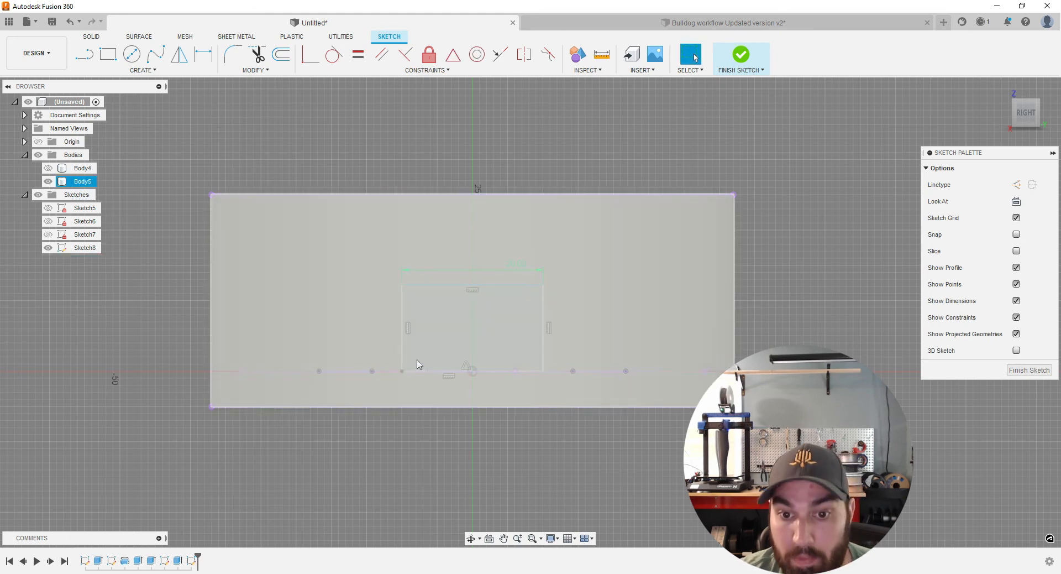
Step: Raise the rectangle's top edge until the rectangle is about 17.6 mm tall
scroll(519, 310, up, 3)
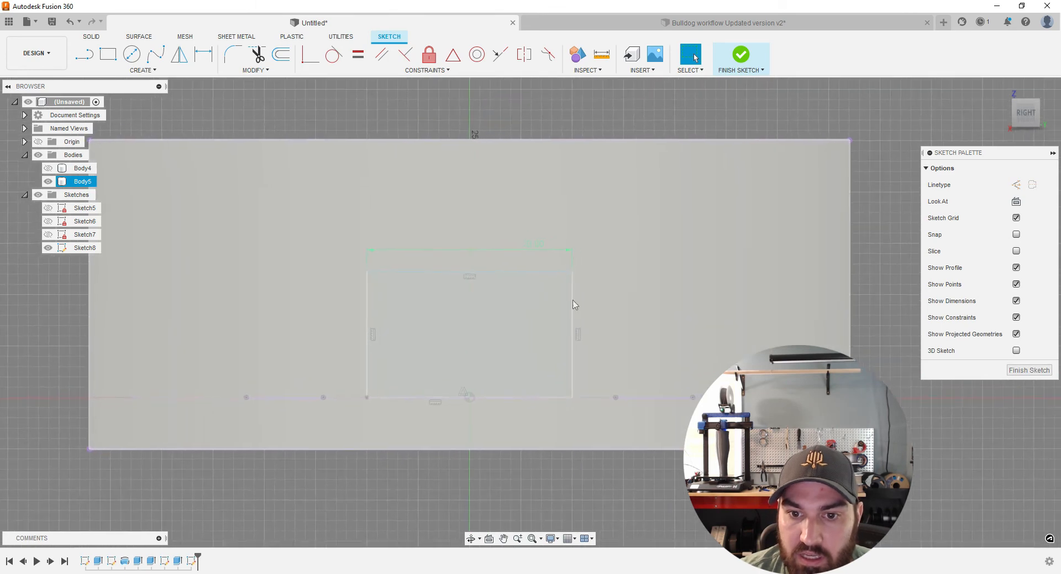
scroll(459, 412, down, 1)
scroll(459, 403, down, 1)
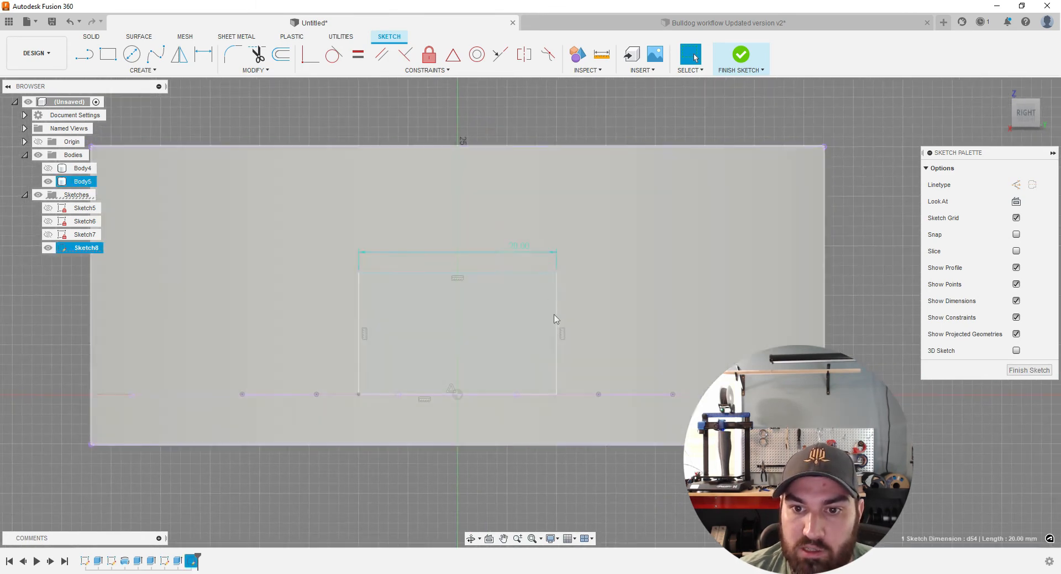
click(558, 320)
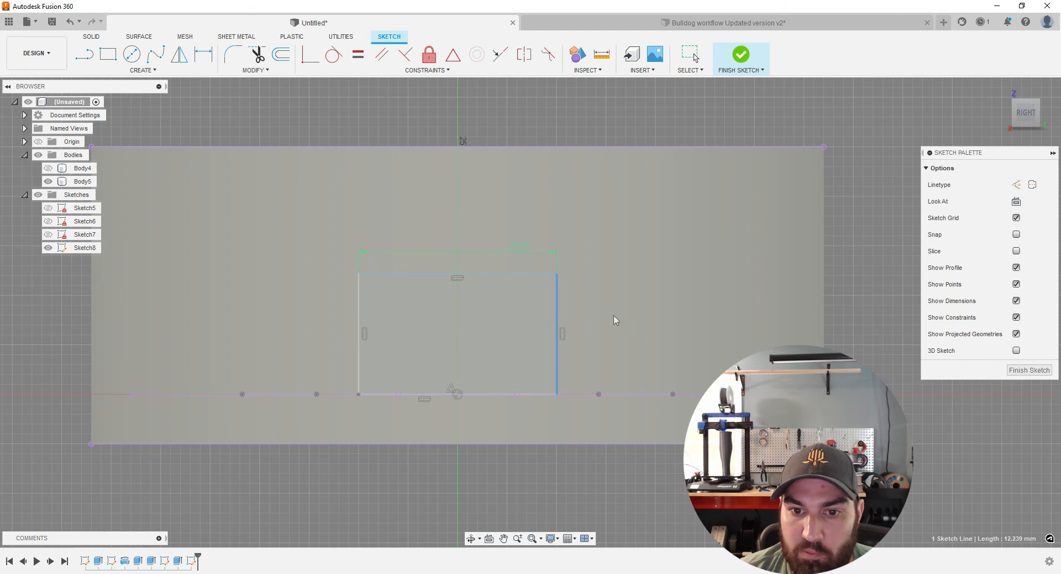
scroll(450, 394, down, 1)
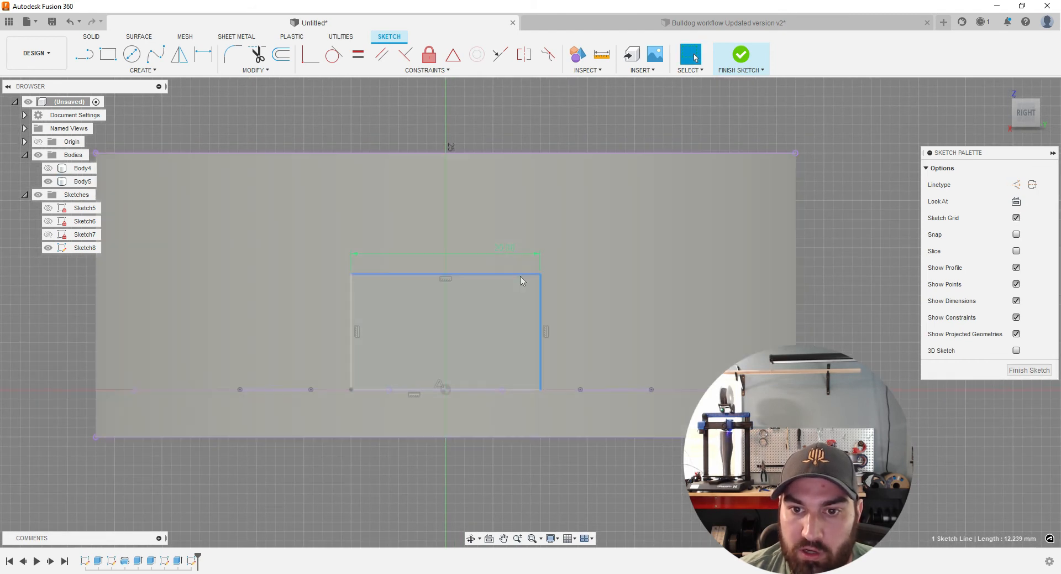
drag(521, 280, 519, 228)
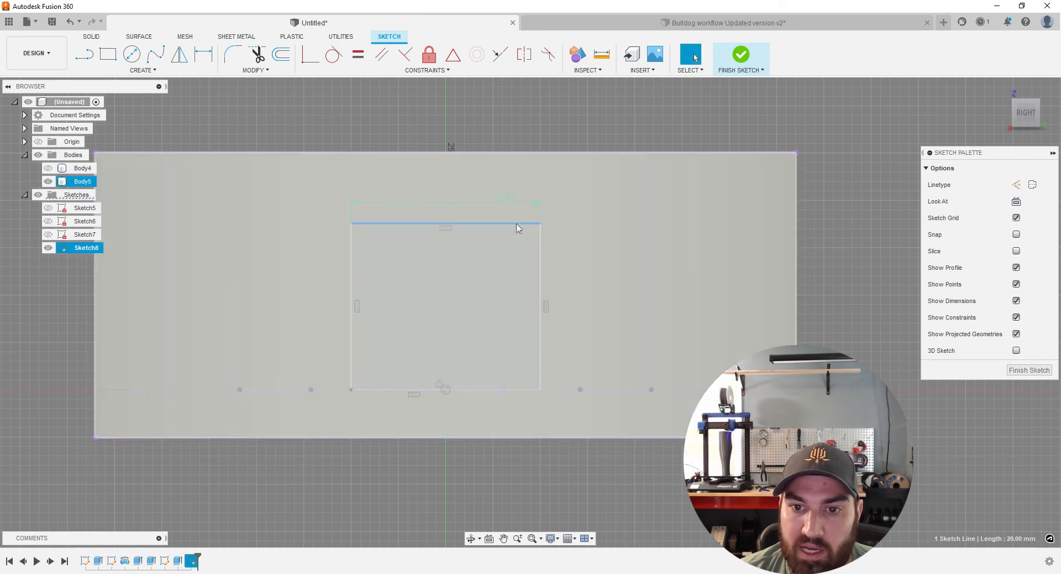
key(d)
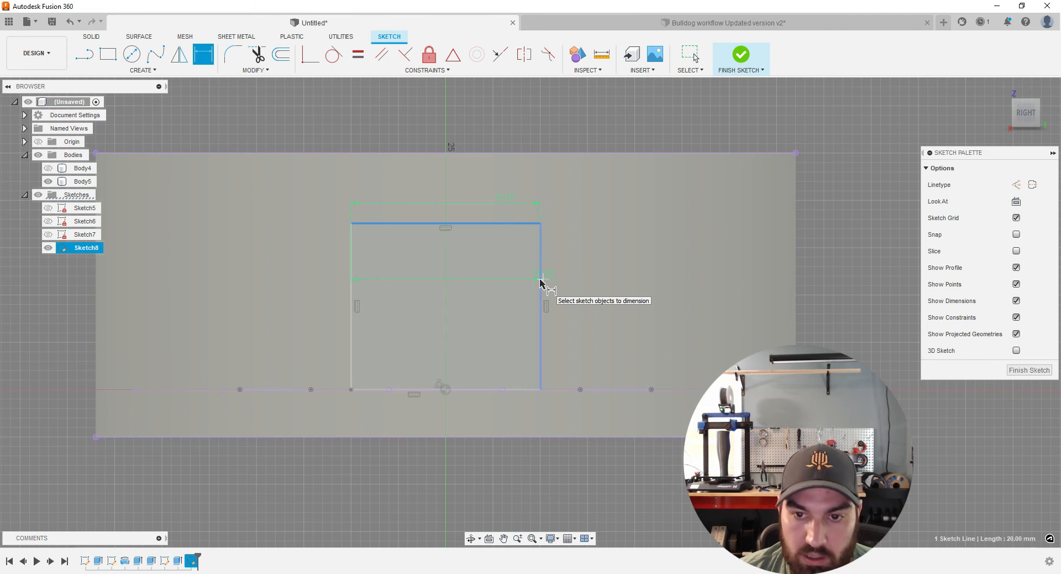
key(Escape)
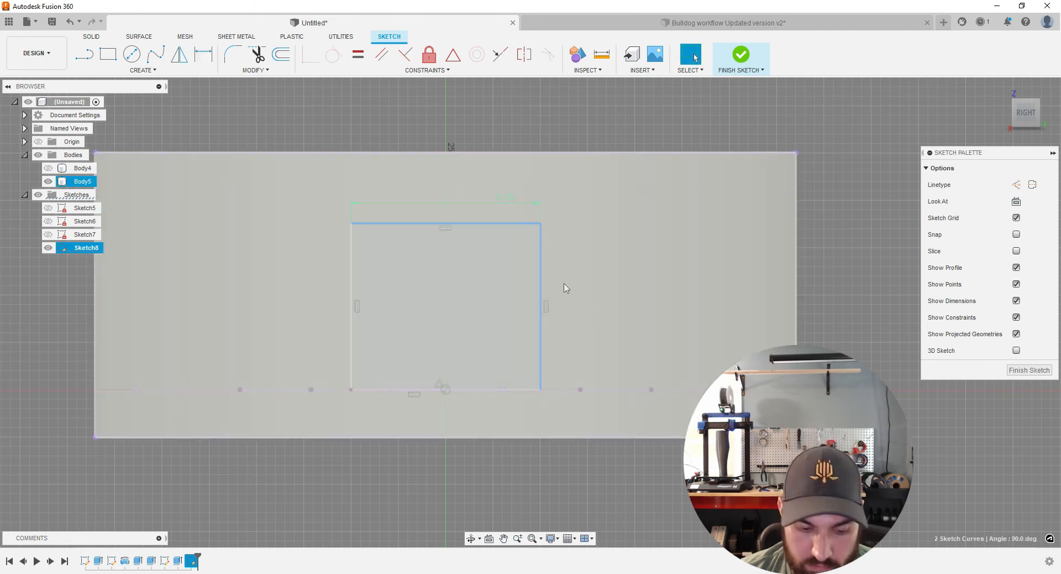
click(591, 247)
Step: Dimension the rectangle's height as 13 mm
key(d)
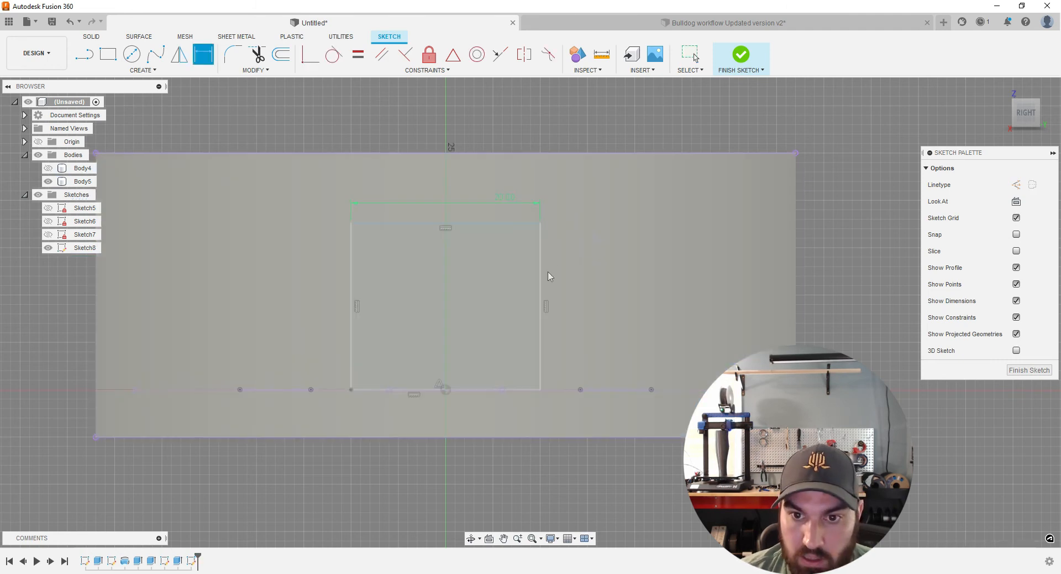
click(539, 277)
click(584, 285)
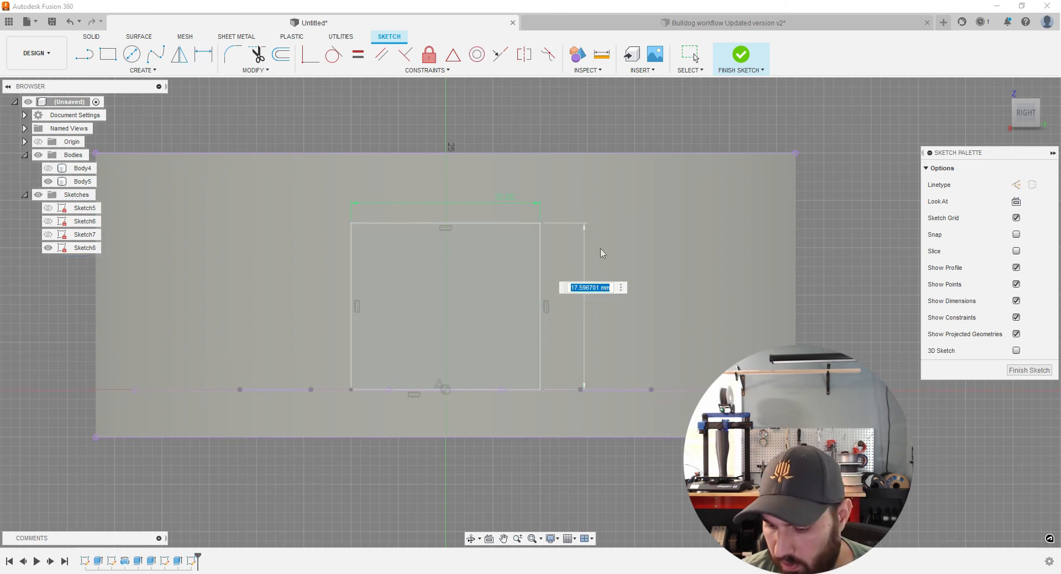
text(20)
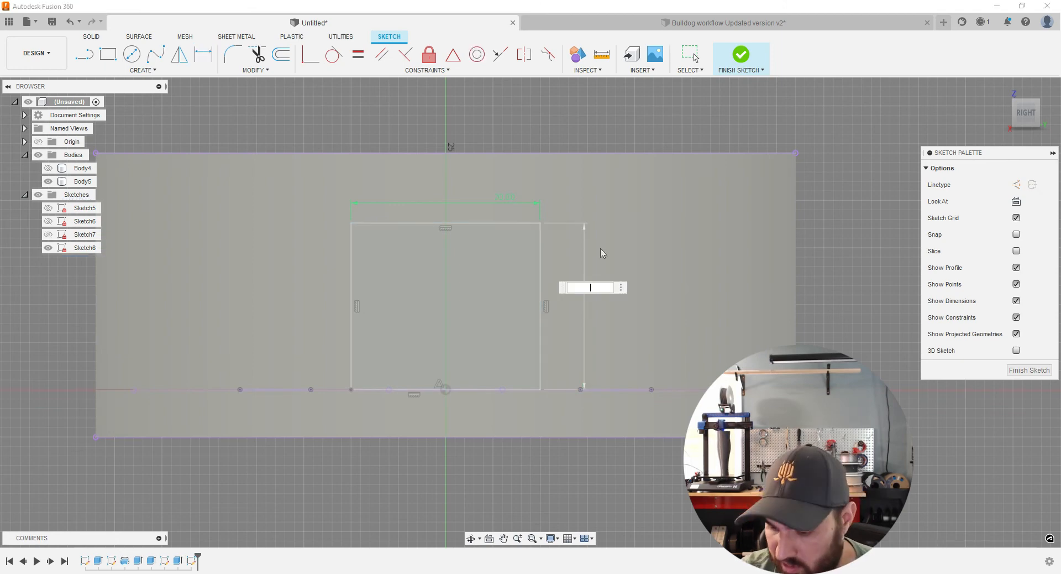
key(Return)
key(Escape)
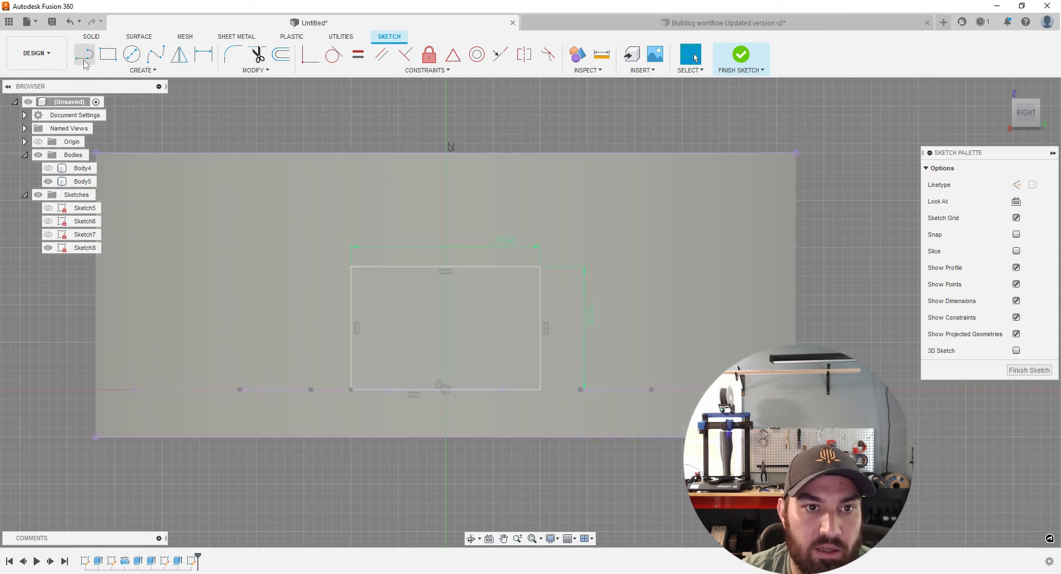
Step: Draw a line from the rectangle's upper-left corner at 45 degrees and stretch its free end just past the vertical centreline
click(85, 61)
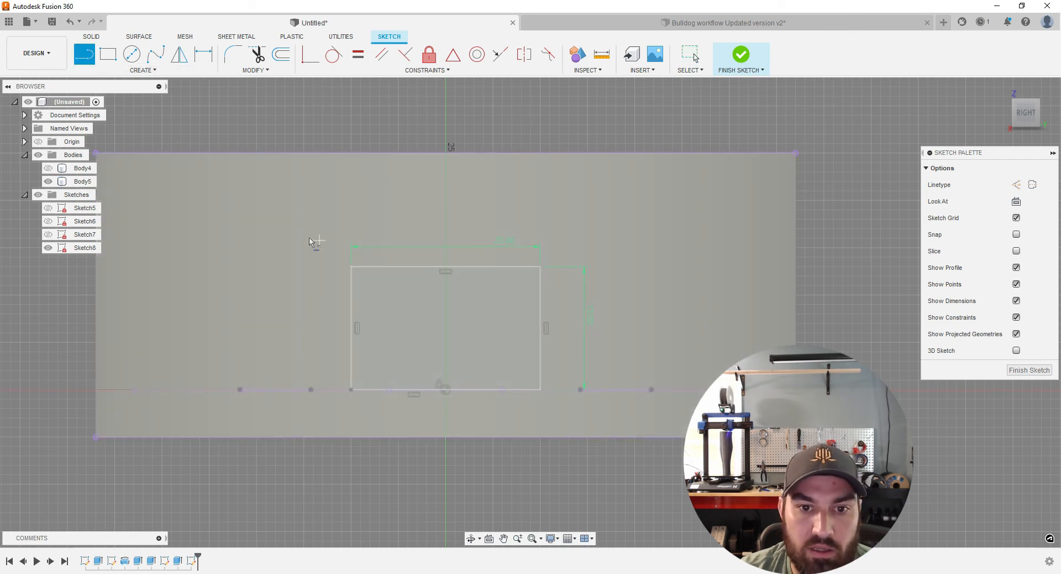
click(352, 267)
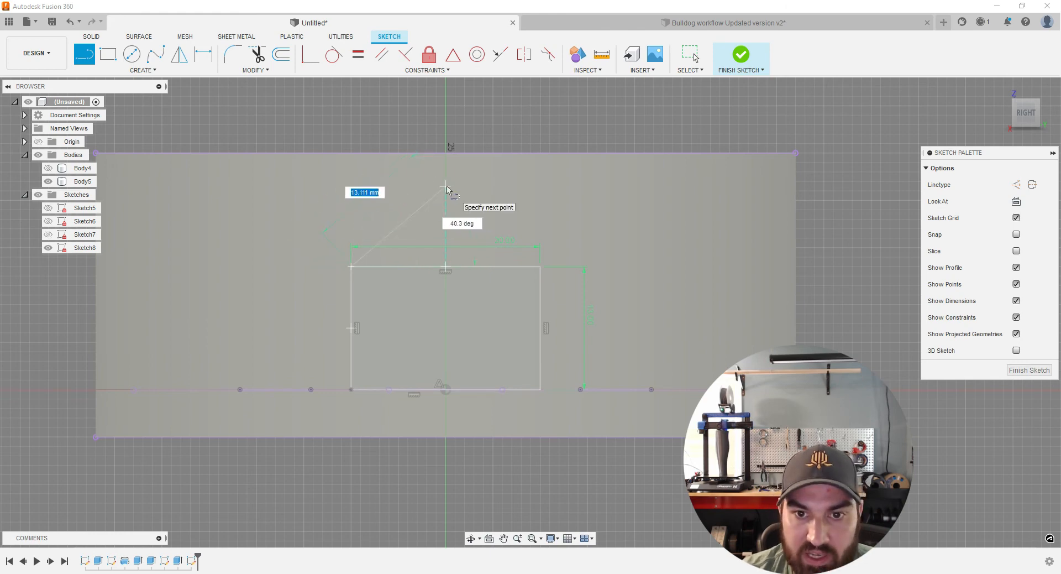
key(Tab)
text(45)
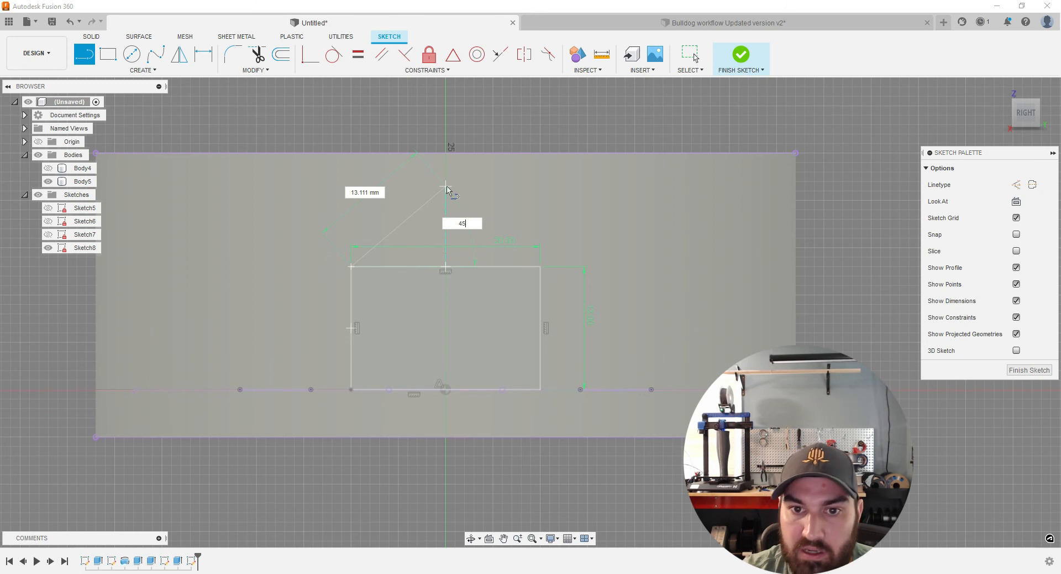
key(Return)
key(Escape)
click(468, 194)
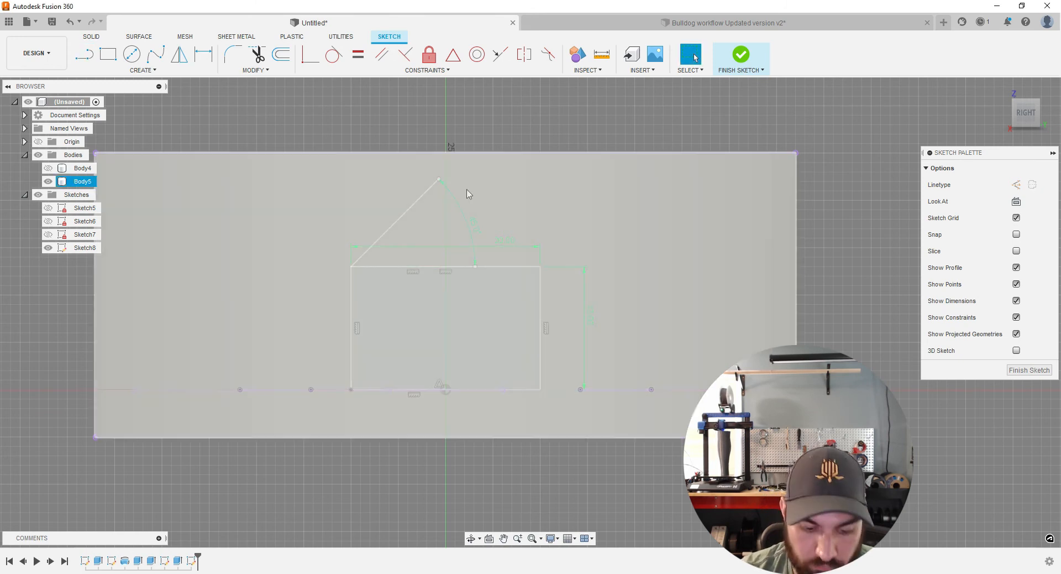
mouse_move(440, 179)
mouse_down()
mouse_move(462, 161)
mouse_move(448, 173)
mouse_move(453, 284)
mouse_move(441, 183)
mouse_move(455, 167)
mouse_up()
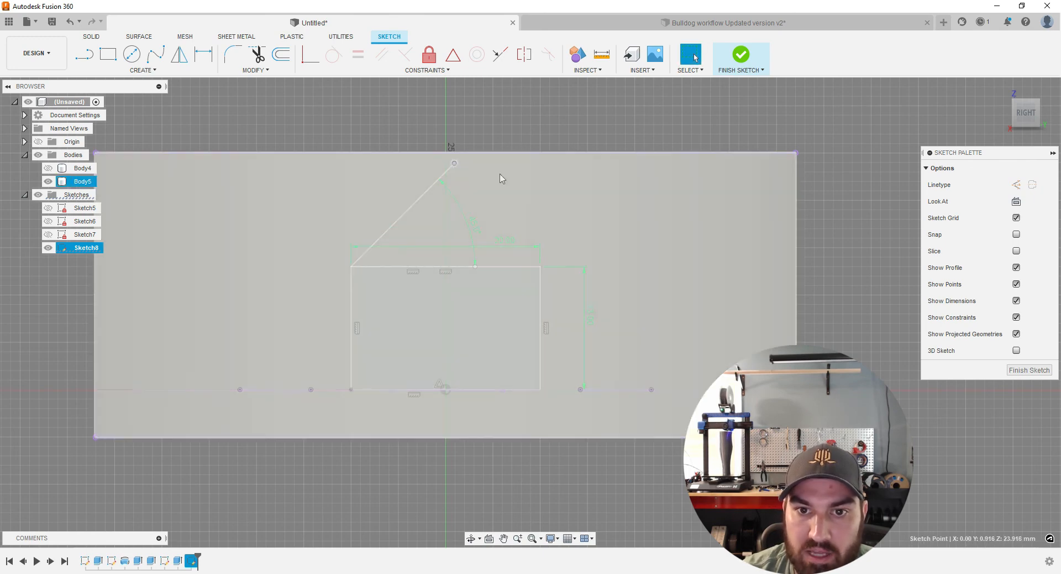
click(506, 180)
Step: Draw a line about 15.6 mm long from the rectangle's upper-right corner at 135 degrees, crossing the first sloped line
key(l)
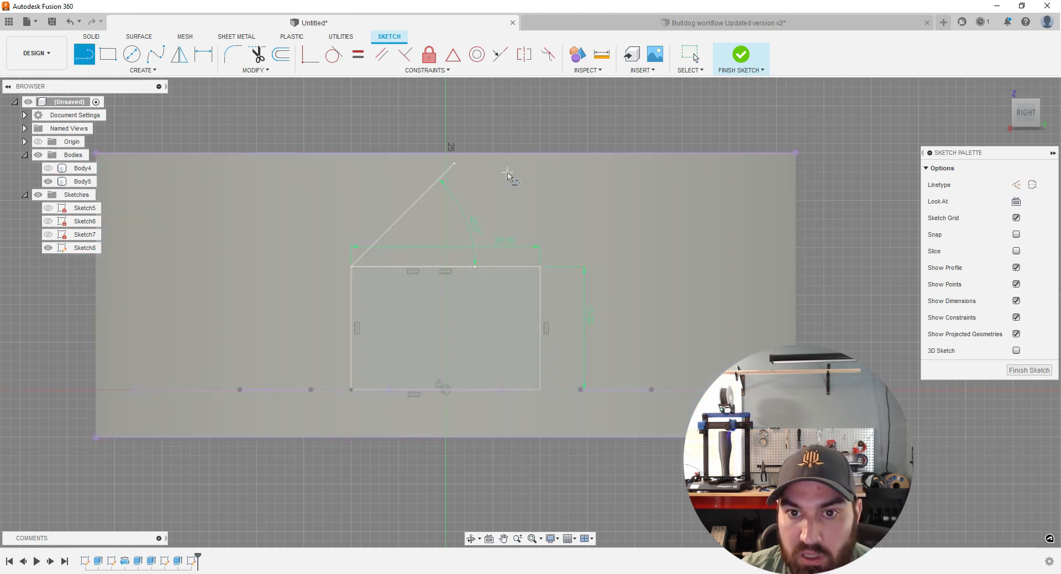
click(539, 267)
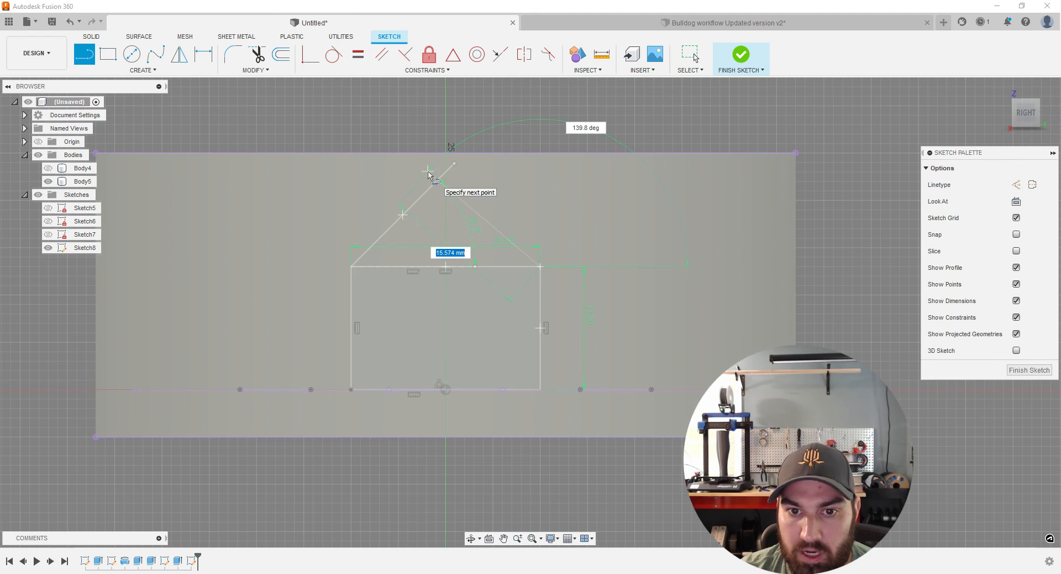
key(Tab)
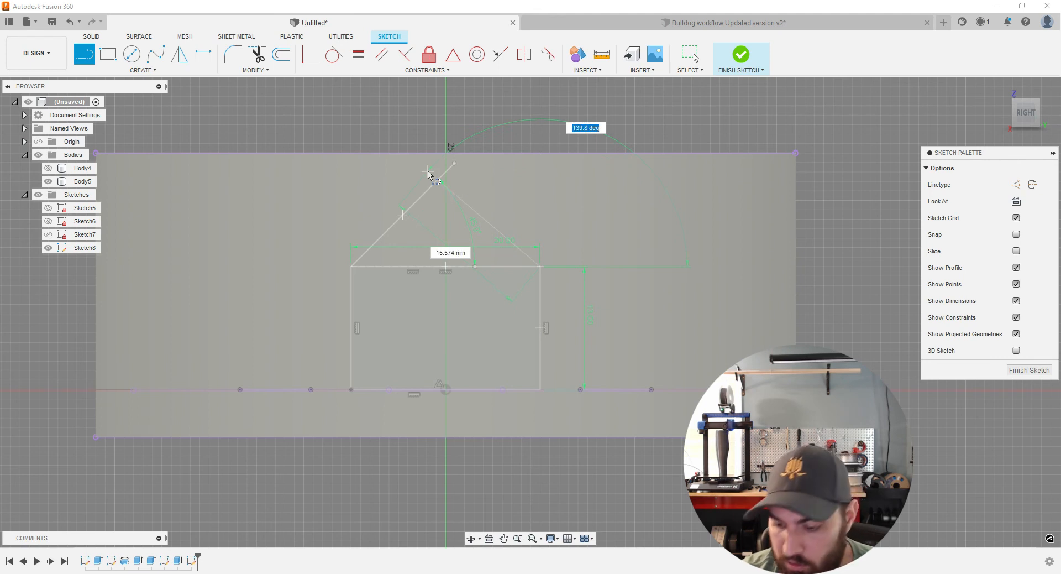
text(135)
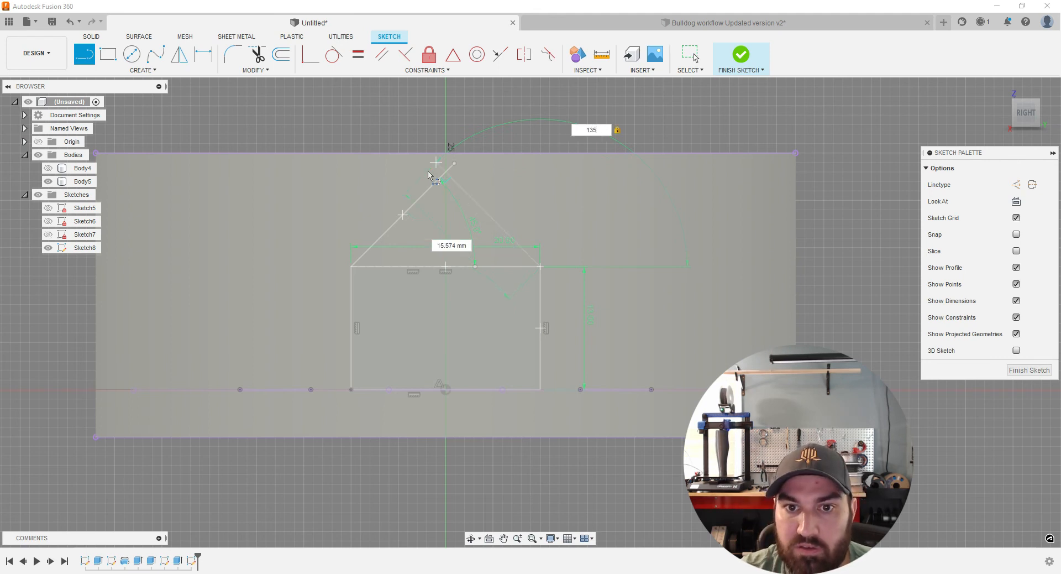
key(Return)
key(Escape)
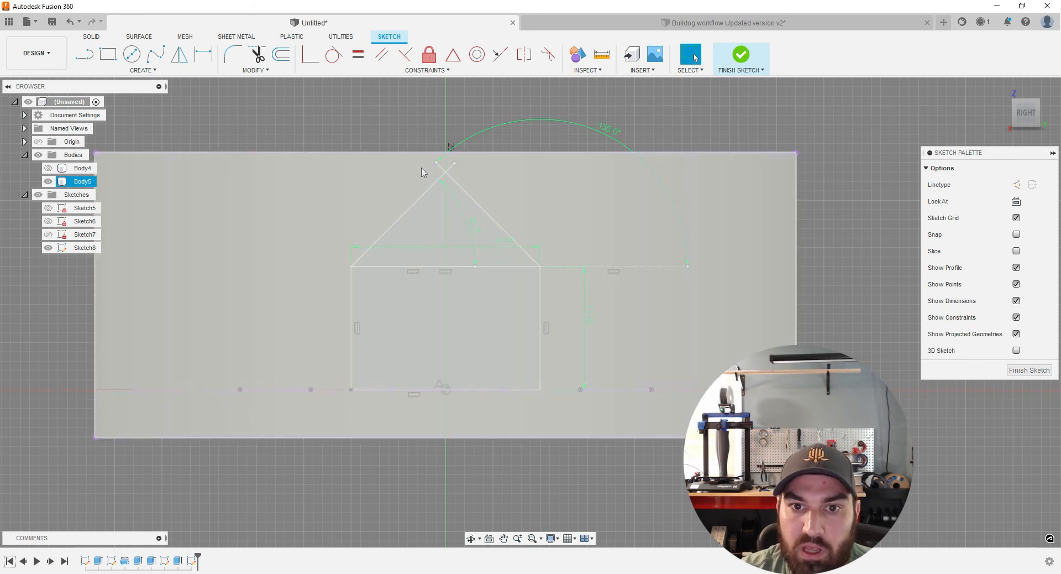
Step: Trim the line ends above the peak and the rectangle's top edge to leave one house-shaped profile, and finish the sketch
scroll(445, 164, up, 3)
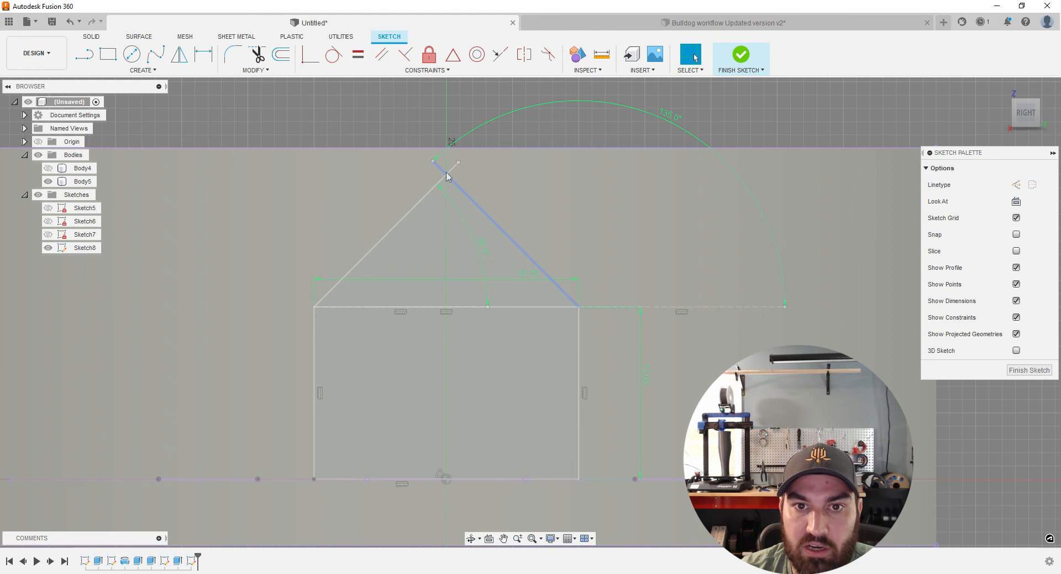
click(257, 56)
click(439, 167)
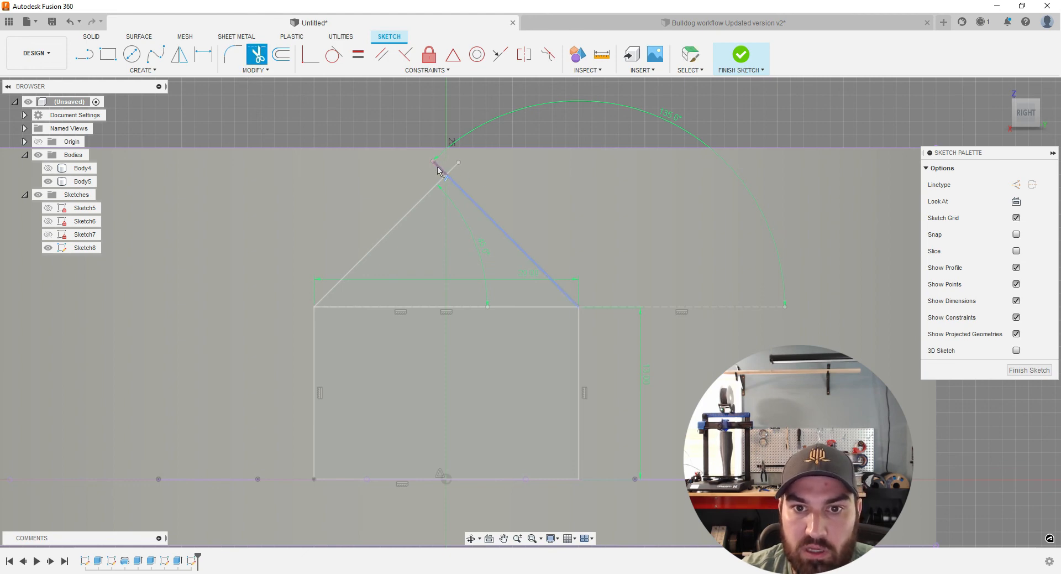
click(452, 174)
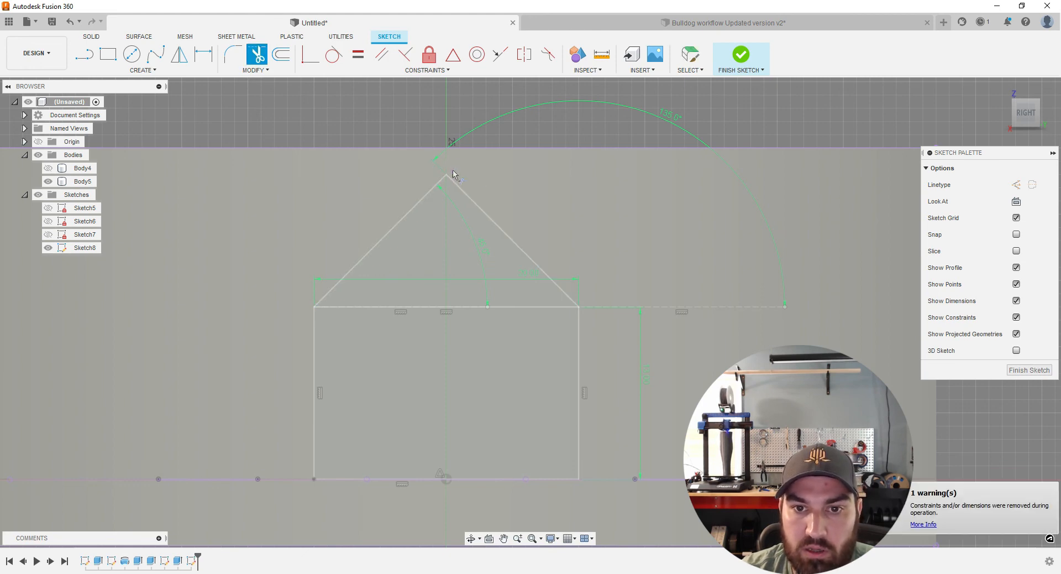
click(466, 307)
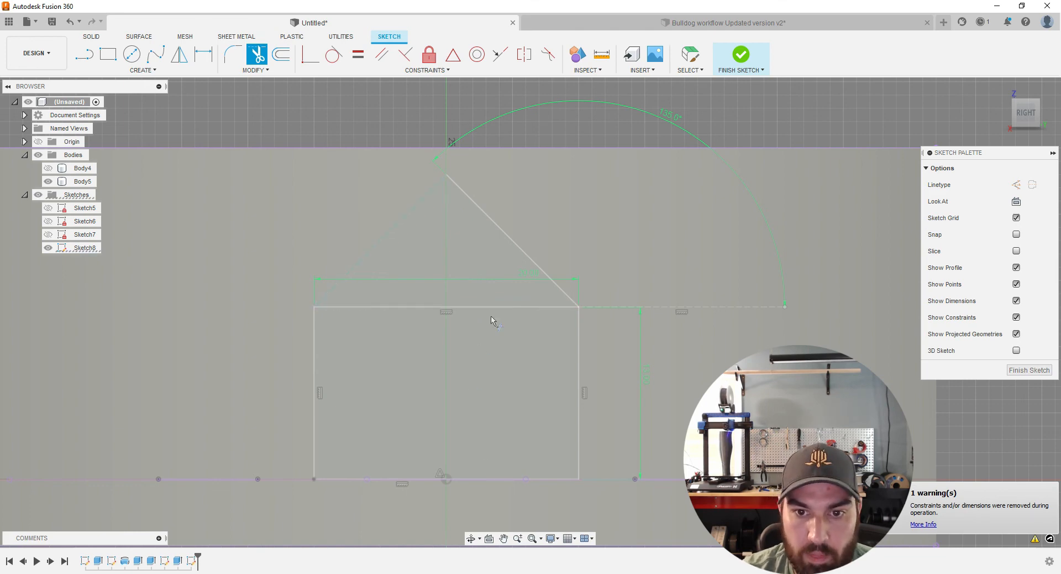
click(492, 313)
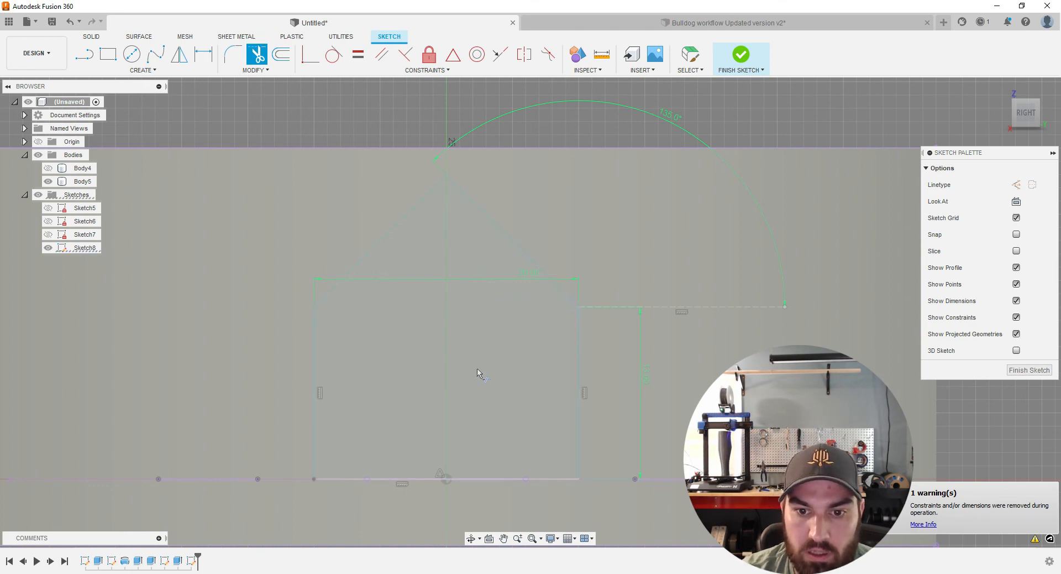
scroll(478, 372, down, 3)
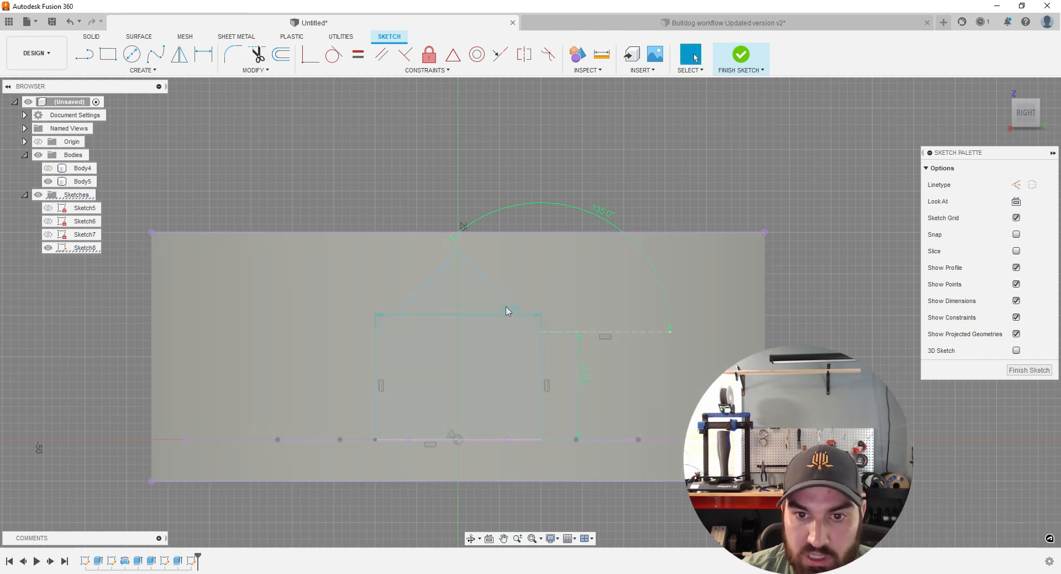
click(1025, 371)
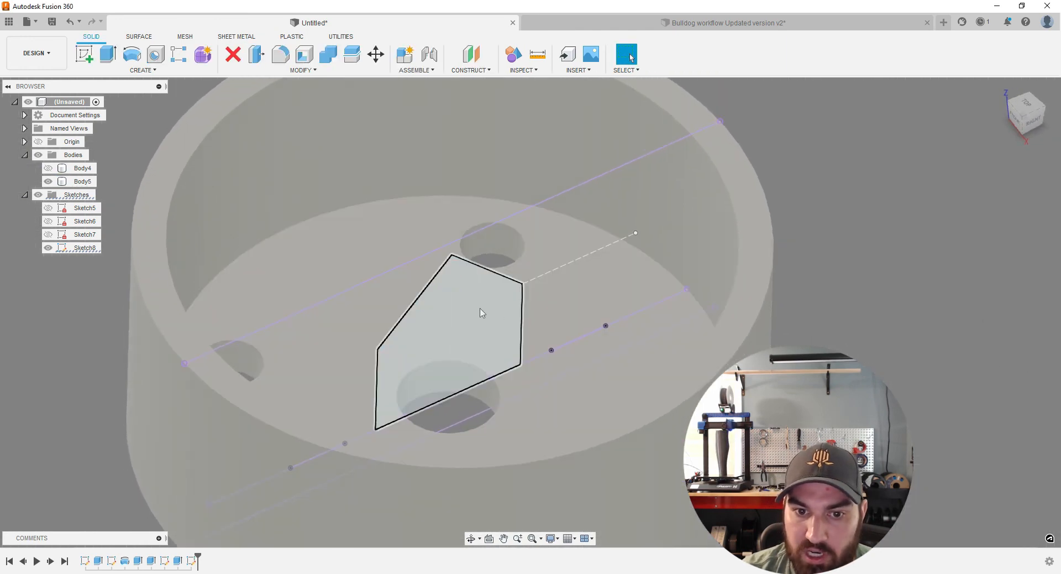
Step: Extrude the house-shaped profile 44.08 mm to one side as a cut through the cup's wall
click(481, 308)
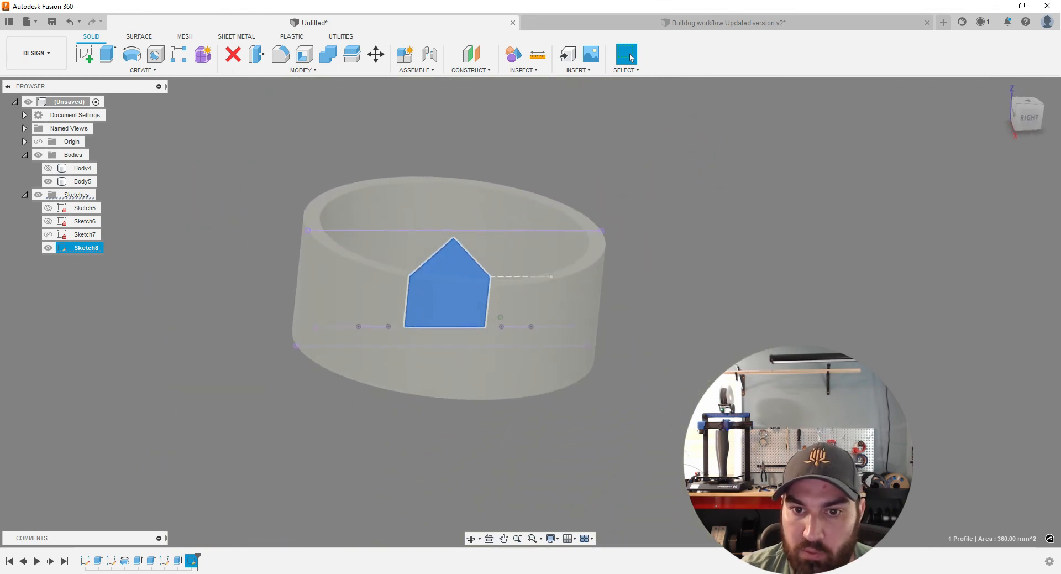
click(107, 56)
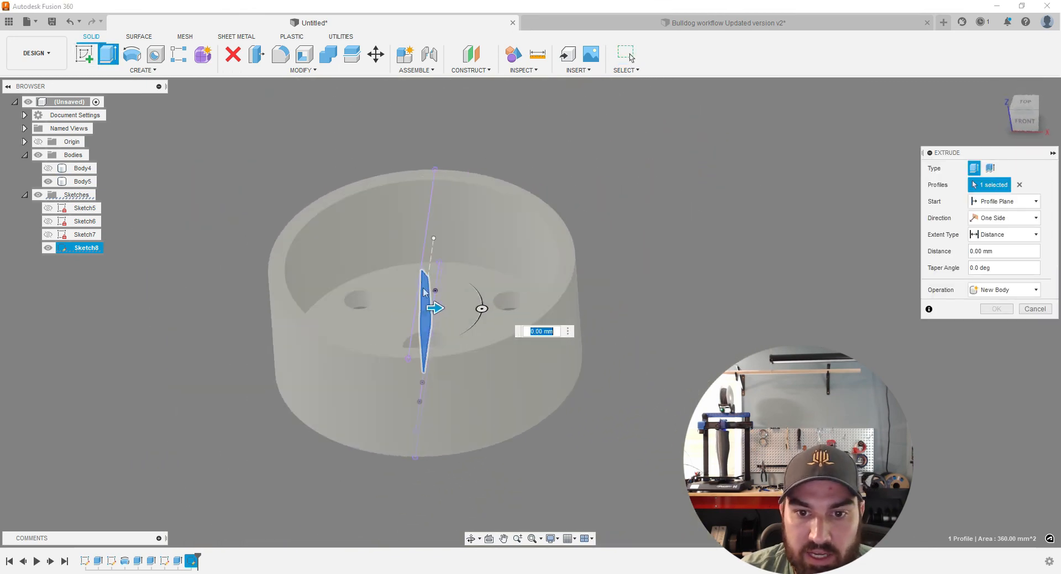
drag(481, 303, 622, 311)
shift+middle_drag(667, 317, 600, 262)
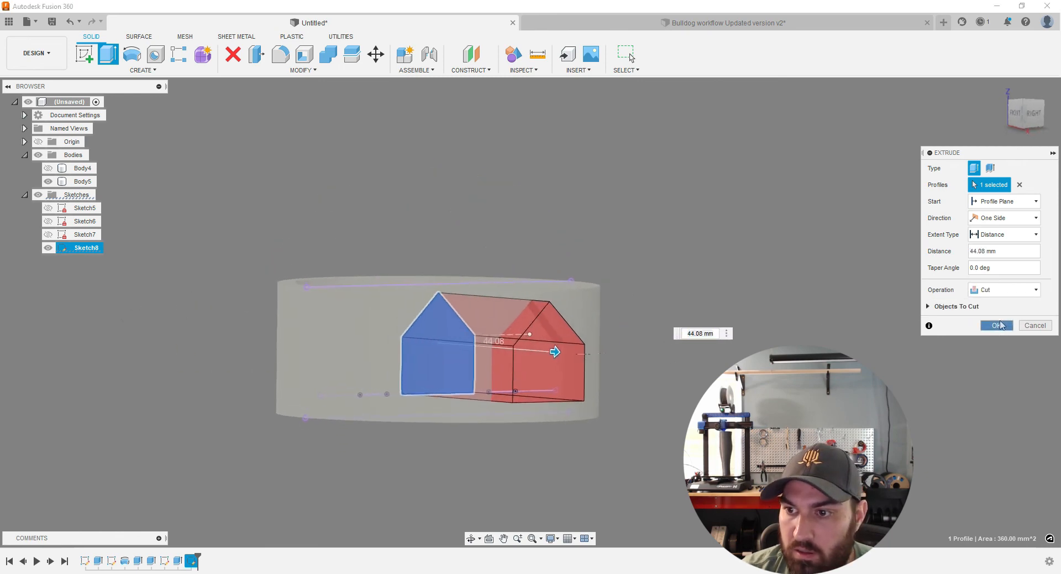
click(997, 326)
shift+middle_drag(785, 315, 665, 334)
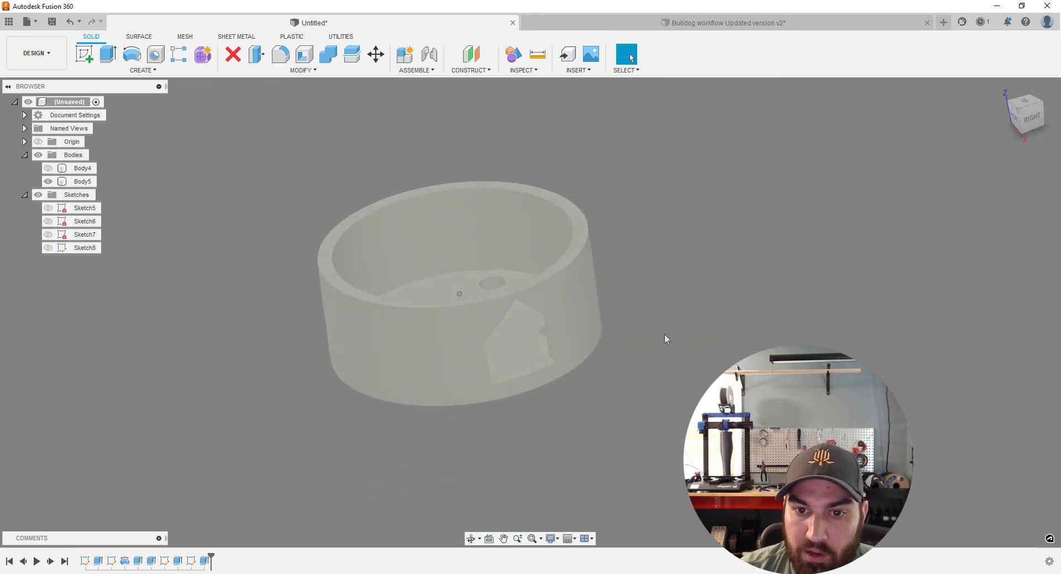
Step: Inspect the cup and its side opening from several angles, with the ring-shaped rim face selected
click(83, 182)
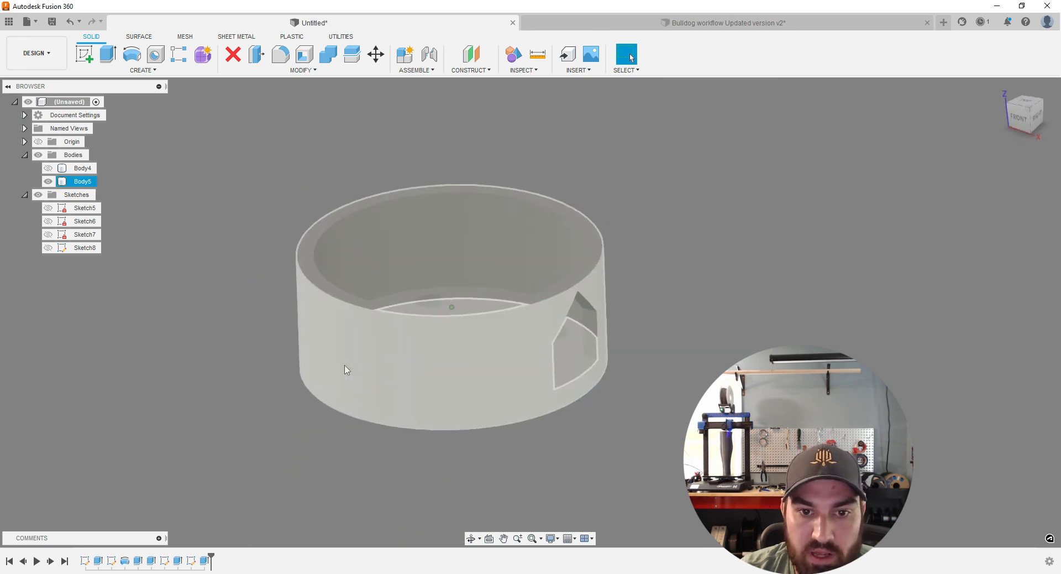
shift+middle_drag(350, 339, 331, 276)
click(260, 328)
shift+middle_drag(331, 276, 384, 226)
click(409, 251)
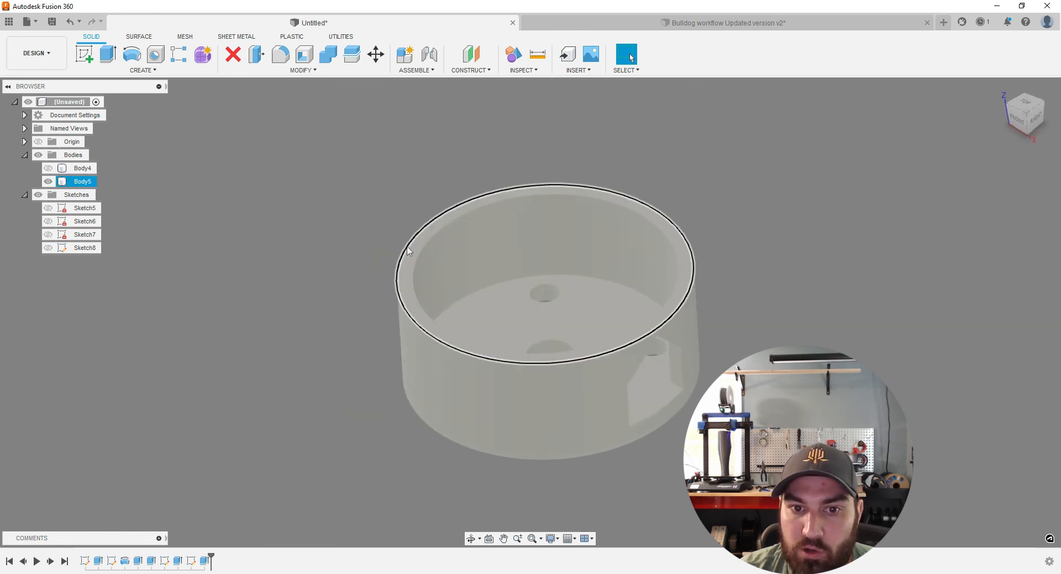
click(413, 260)
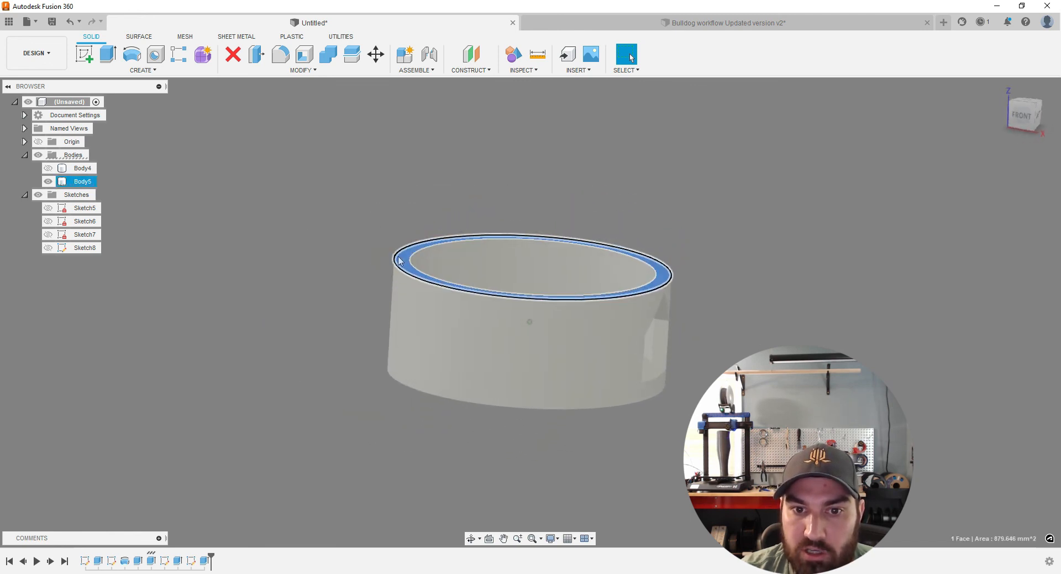
shift+middle_drag(401, 264, 367, 244)
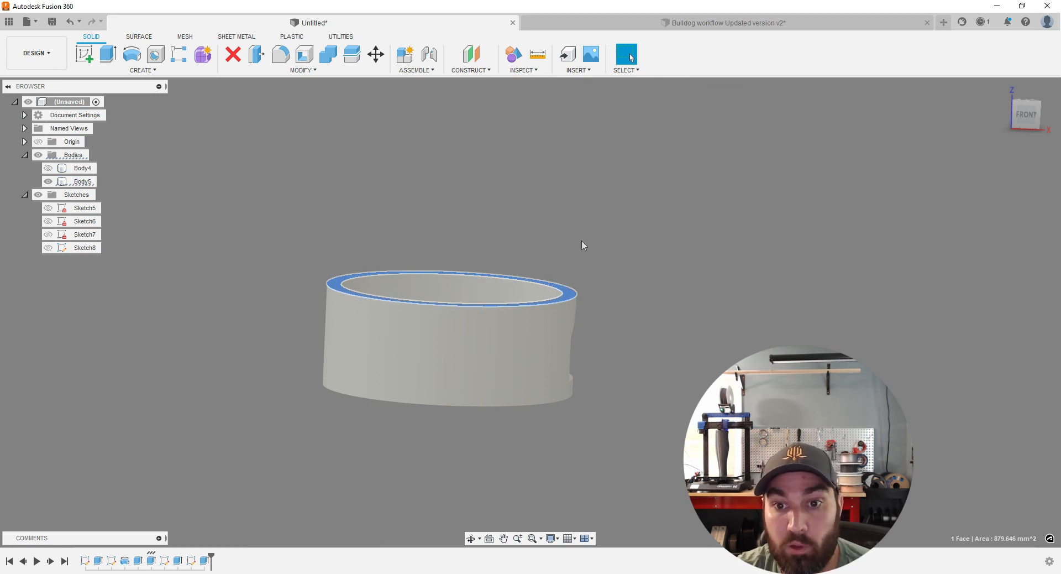
shift+middle_drag(320, 173, 319, 226)
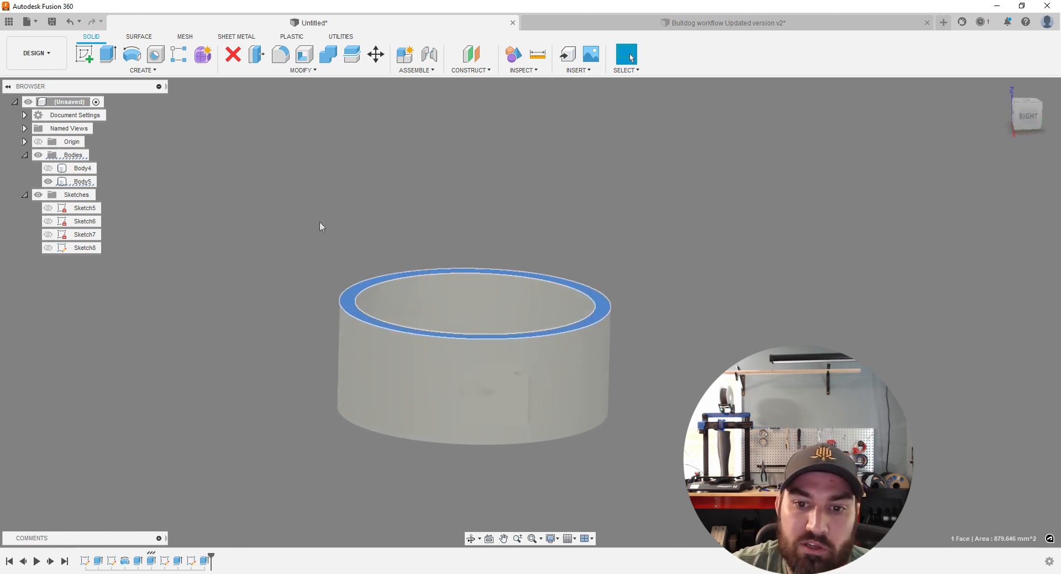